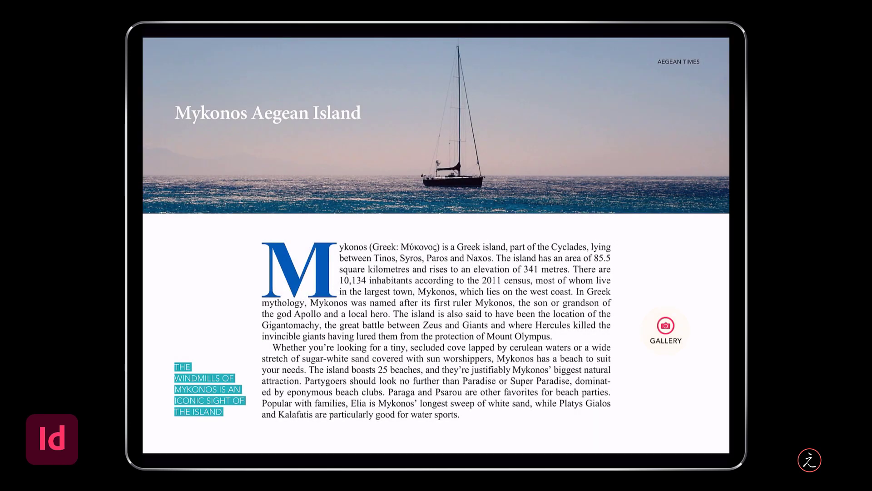
- Preview the finished Mykonos photo gallery by opening it, advancing through its slides and closing it
{"action": "left_click", "coordinate": [666, 330]}
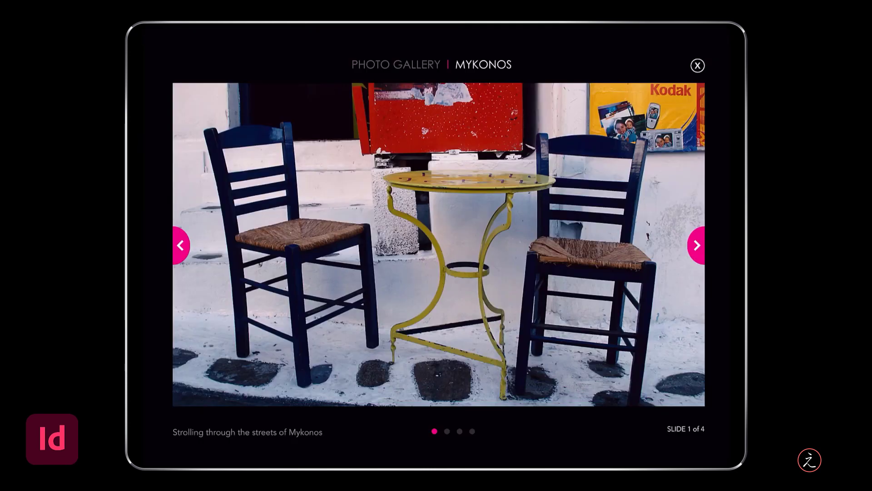
{"action": "left_click", "coordinate": [697, 246]}
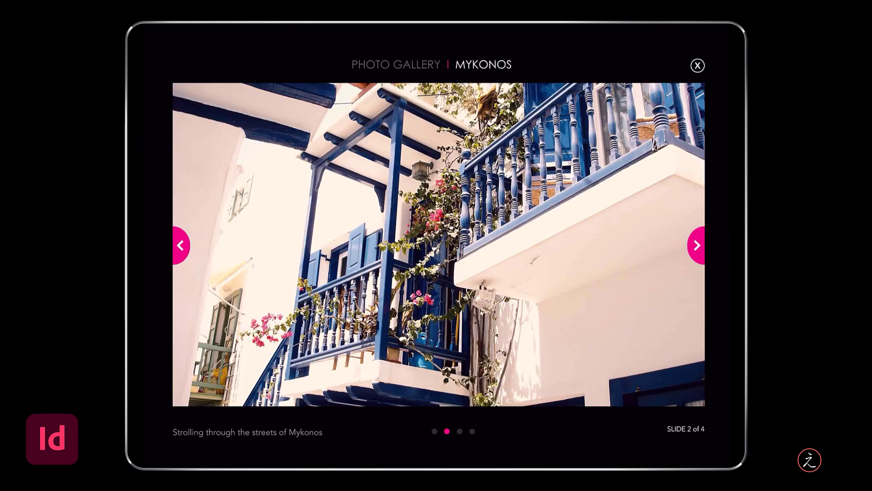
{"action": "left_click", "coordinate": [697, 246]}
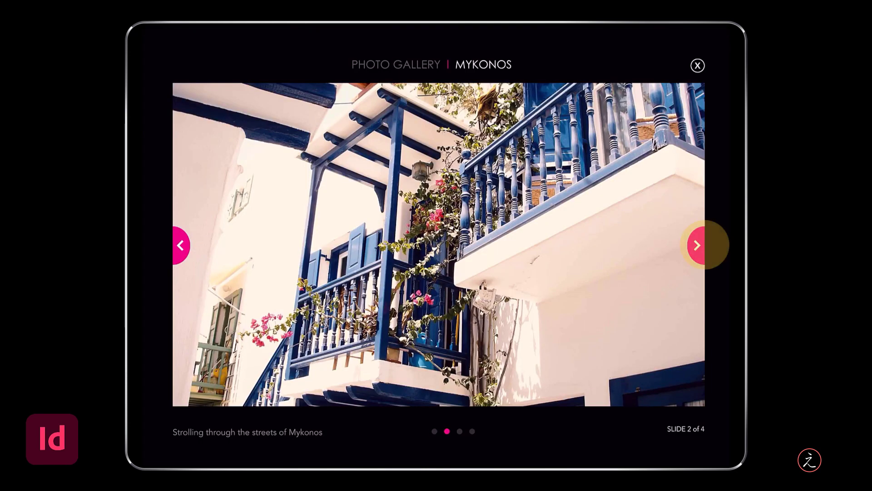
{"action": "left_click", "coordinate": [697, 245]}
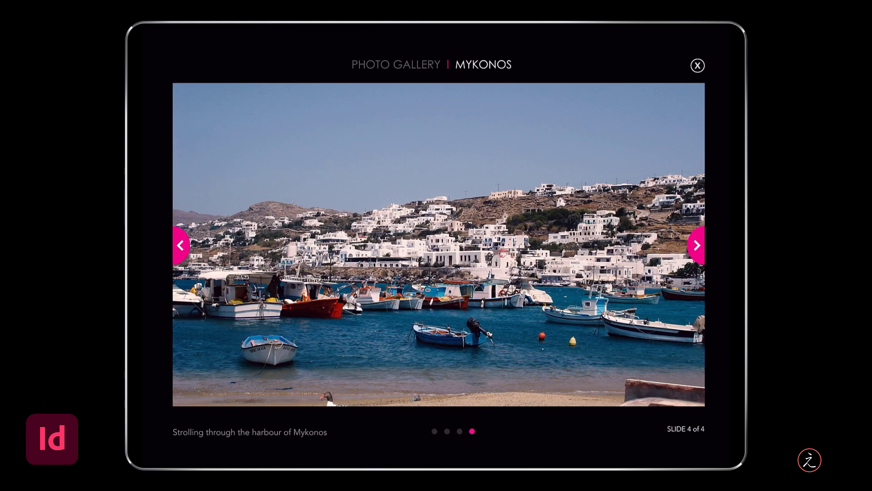
{"action": "left_click", "coordinate": [697, 246]}
{"action": "left_click", "coordinate": [697, 65]}
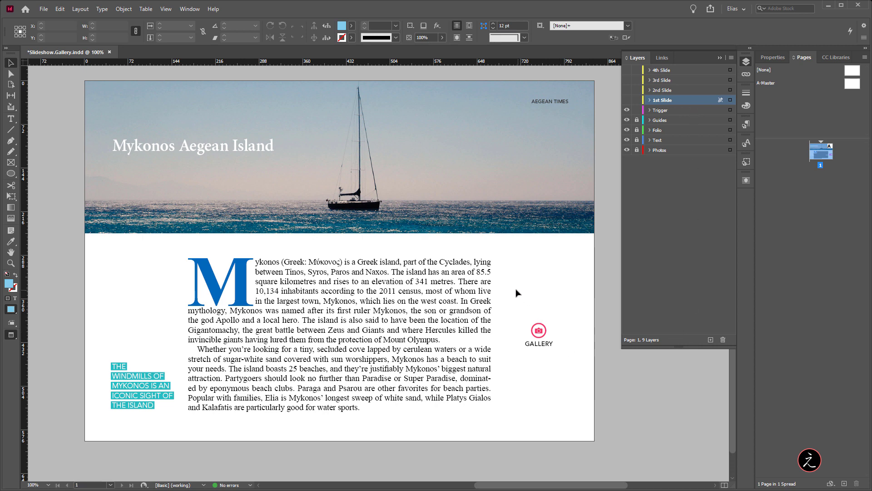
- Examine the Gallery trigger objects and the four slide layers by showing the slides one by one and hiding them again
{"action": "left_click_drag", "start_coordinate": [516, 290], "coordinate": [565, 324]}
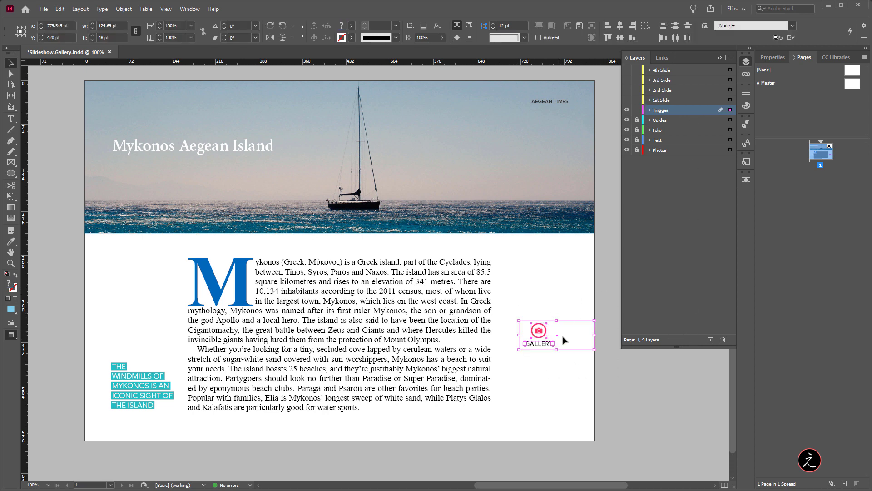
{"action": "left_click", "coordinate": [566, 296]}
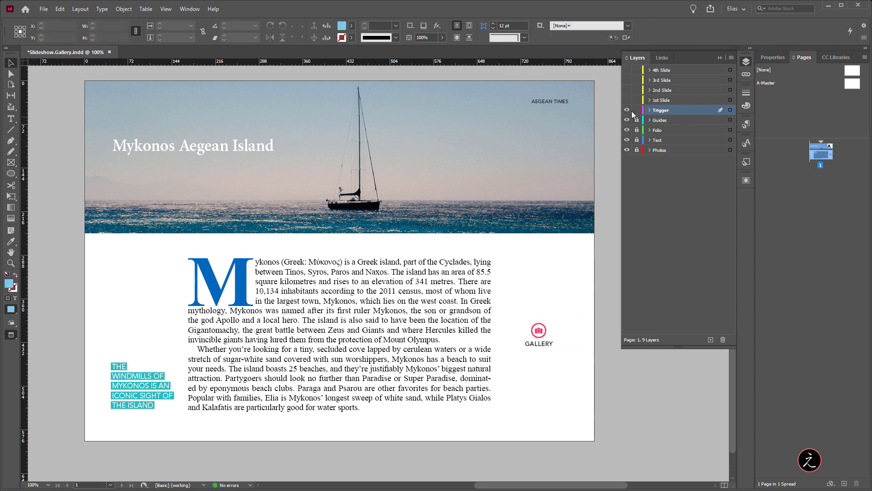
{"action": "left_click", "coordinate": [627, 101]}
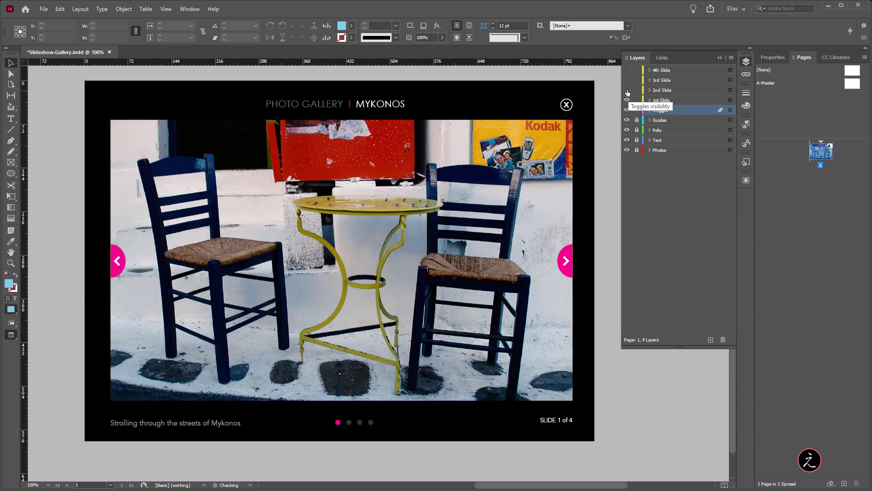
{"action": "left_click", "coordinate": [627, 90]}
{"action": "left_click", "coordinate": [627, 80]}
{"action": "left_click", "coordinate": [628, 70]}
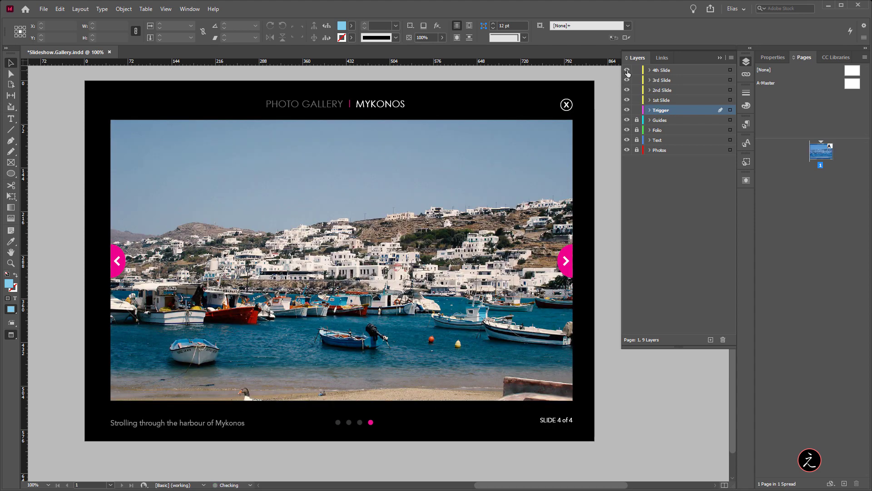
{"action": "left_click_drag", "start_coordinate": [628, 70], "coordinate": [629, 93]}
{"action": "left_click", "coordinate": [667, 100]}
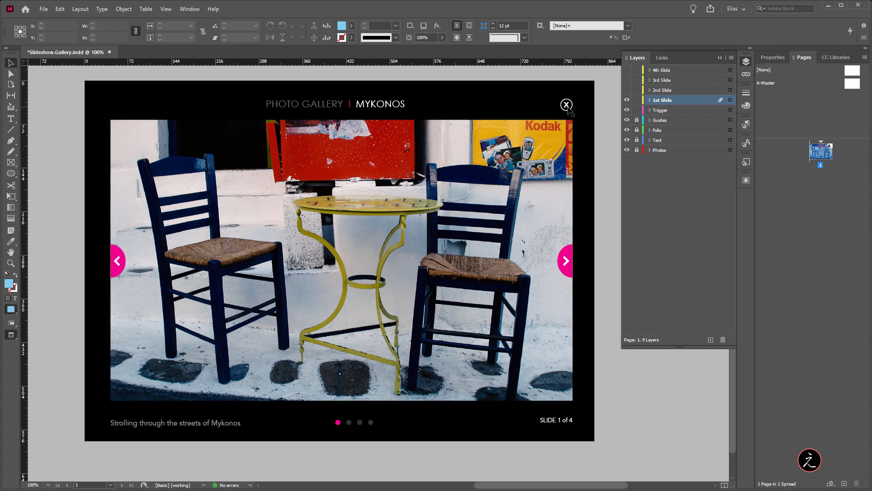
{"action": "left_click", "coordinate": [627, 100]}
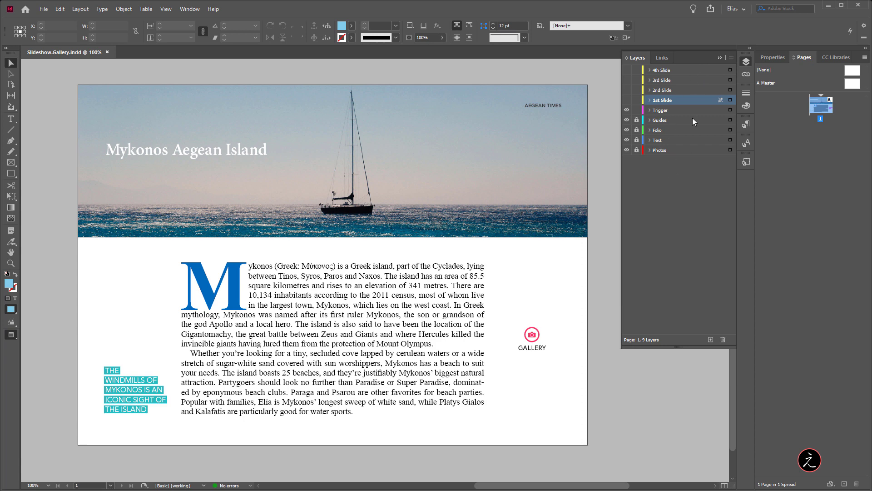
- Create a new layer above the 4th Slide layer and name it Contents
{"action": "left_click", "coordinate": [689, 72]}
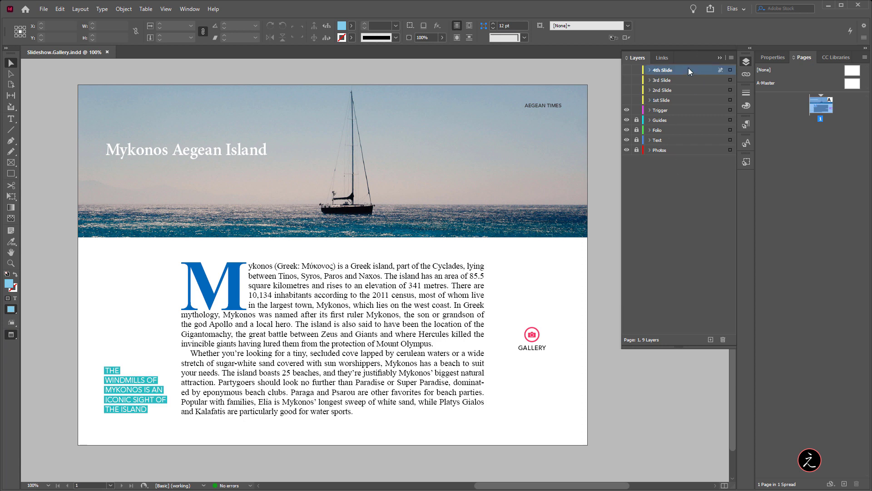
{"action": "left_click", "coordinate": [710, 340]}
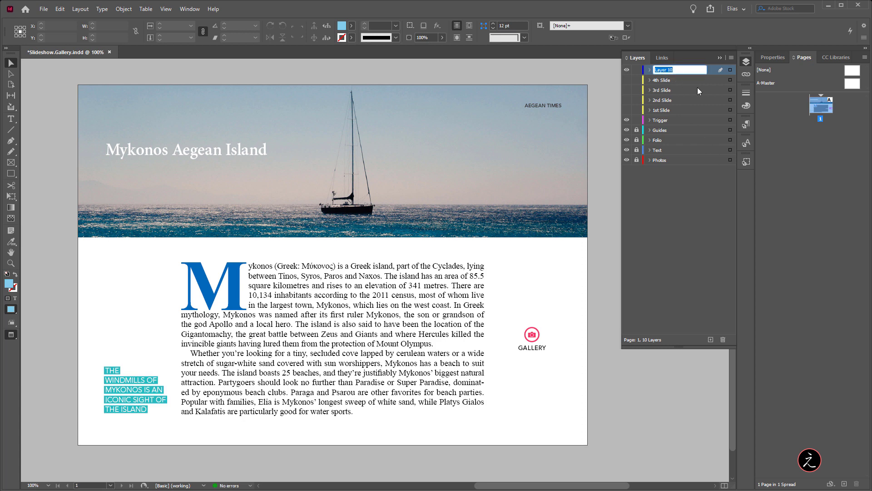
{"action": "type", "text": "Conte"}
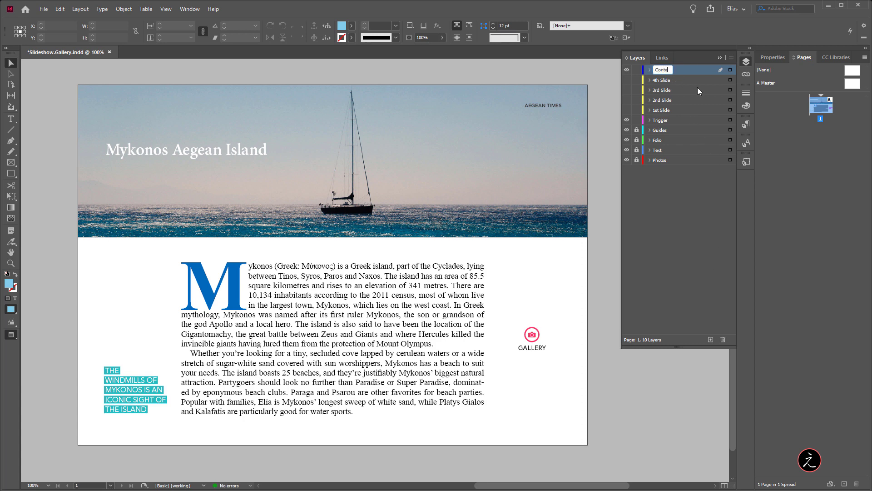
{"action": "type", "text": "nts"}
{"action": "key", "text": "Return"}
- Move the Clear Frame, Gallery text and Camera objects from the Trigger layer into the Contents layer
{"action": "left_click", "coordinate": [731, 124]}
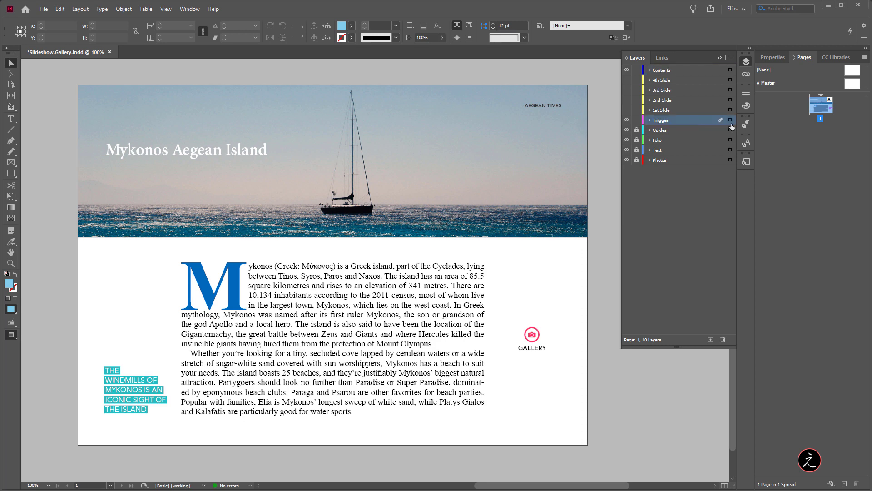
{"action": "left_click", "coordinate": [731, 120]}
{"action": "left_click", "coordinate": [650, 120]}
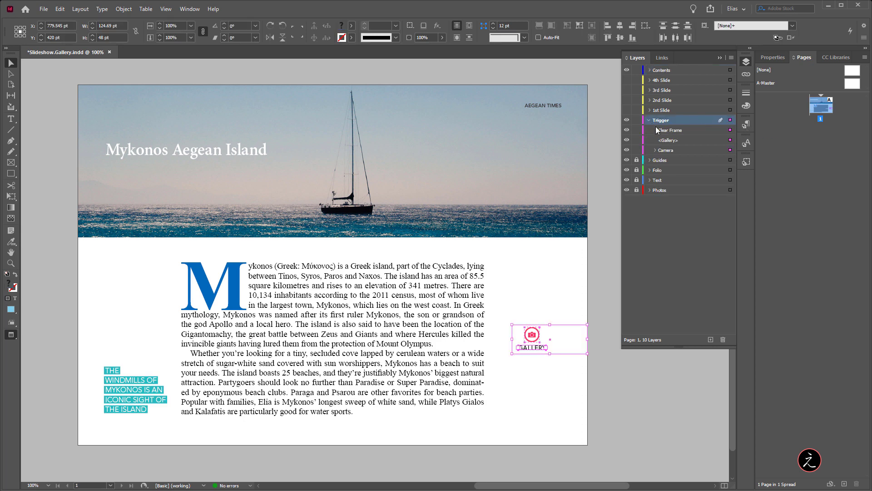
{"action": "left_click", "coordinate": [674, 131]}
{"action": "left_click", "coordinate": [681, 150], "text": "shift"}
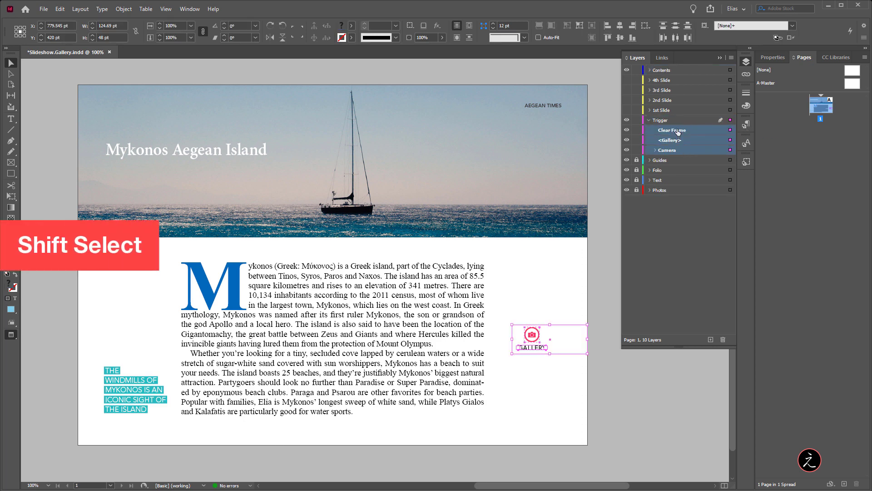
{"action": "left_click_drag", "start_coordinate": [678, 130], "coordinate": [686, 81]}
{"action": "left_click", "coordinate": [649, 70]}
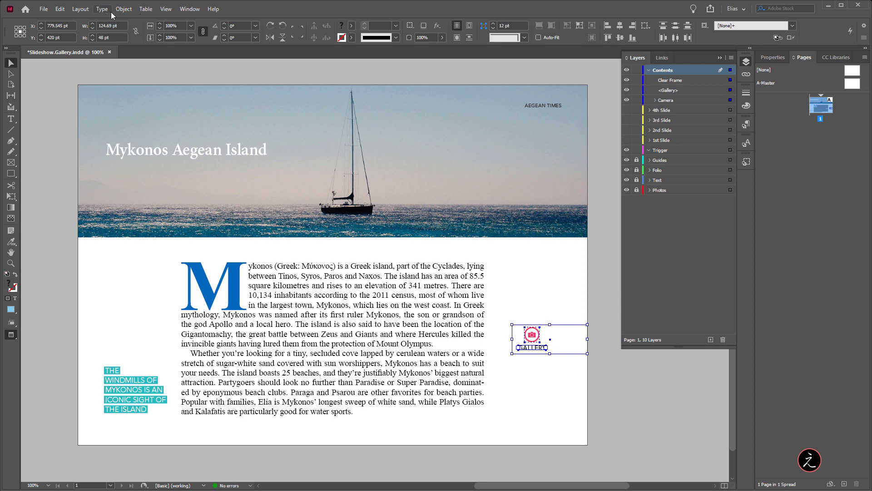
- Group the three gallery button objects under the name Trigger and delete the emptied Trigger layer
{"action": "left_click", "coordinate": [124, 10]}
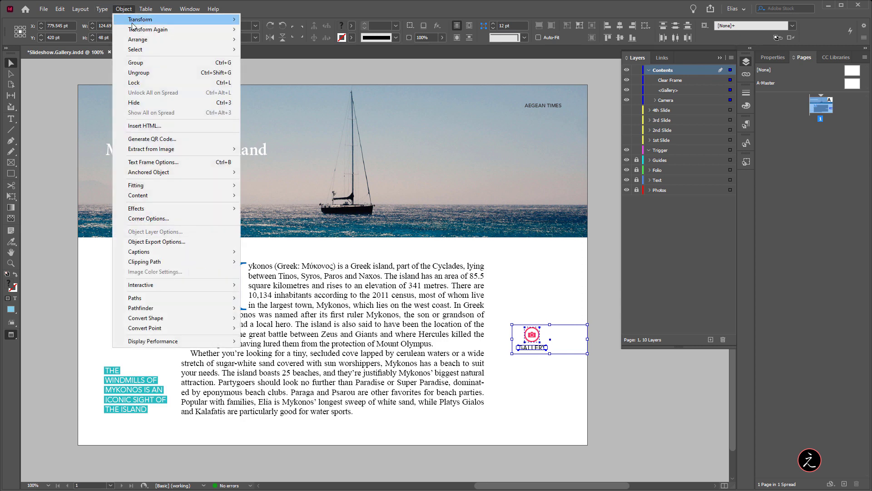
{"action": "left_click", "coordinate": [173, 61]}
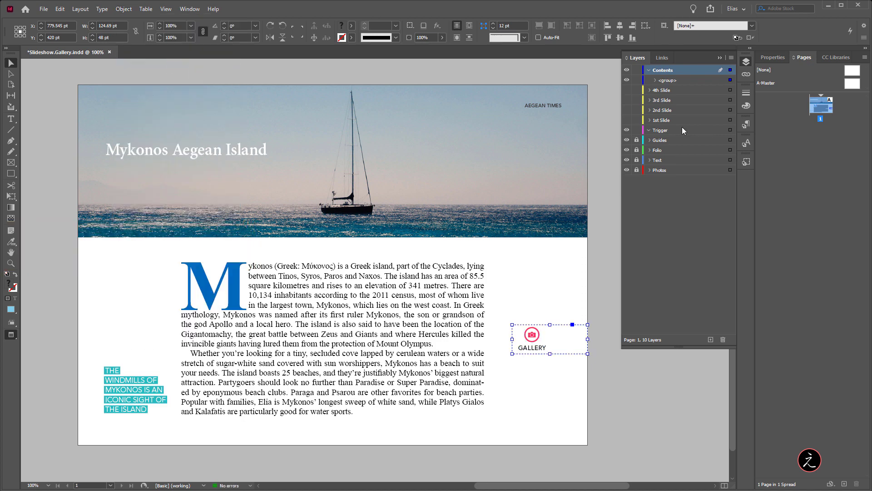
{"action": "left_click", "coordinate": [672, 81]}
{"action": "left_click", "coordinate": [671, 81]}
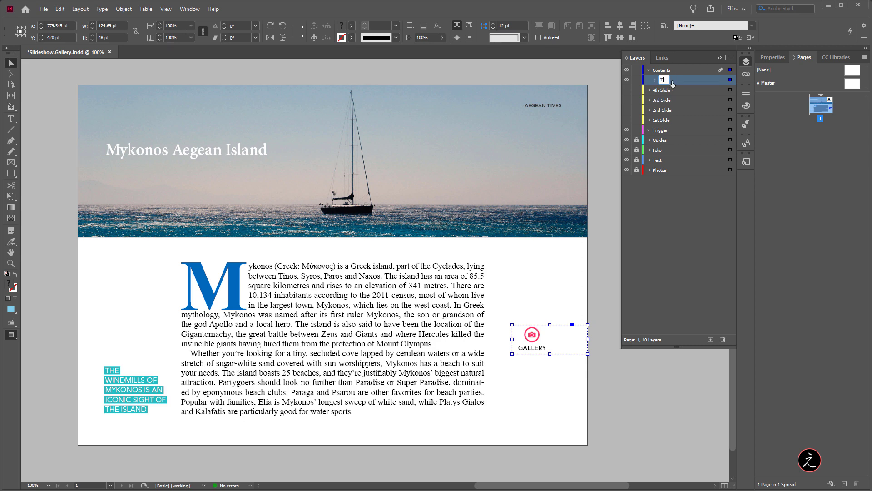
{"action": "type", "text": "Trigger"}
{"action": "key", "text": "Return"}
{"action": "left_click", "coordinate": [688, 131]}
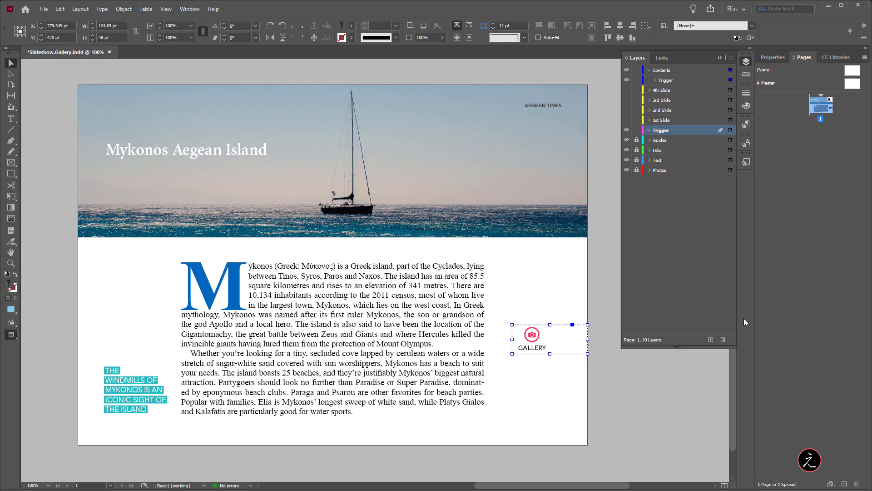
{"action": "left_click", "coordinate": [722, 339]}
- Show the 1st Slide layer and move all its objects into the Contents layer, above the Trigger group
{"action": "left_click", "coordinate": [627, 119]}
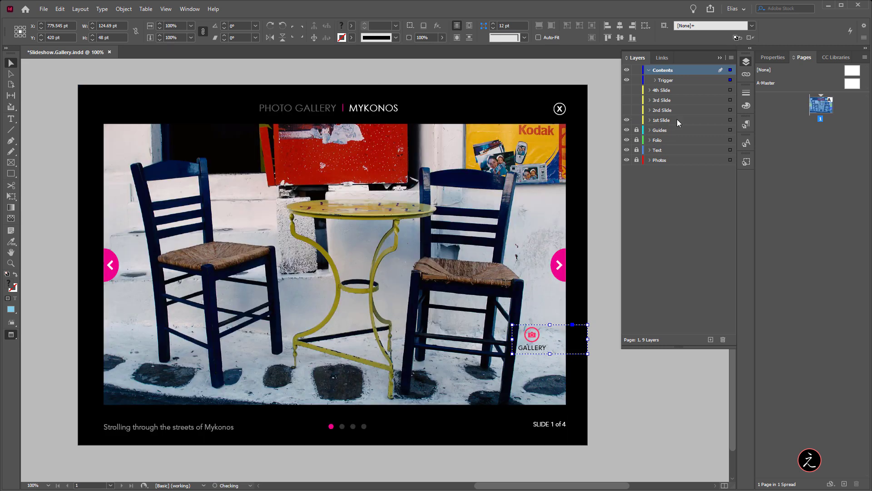
{"action": "left_click", "coordinate": [677, 120]}
{"action": "left_click", "coordinate": [730, 120]}
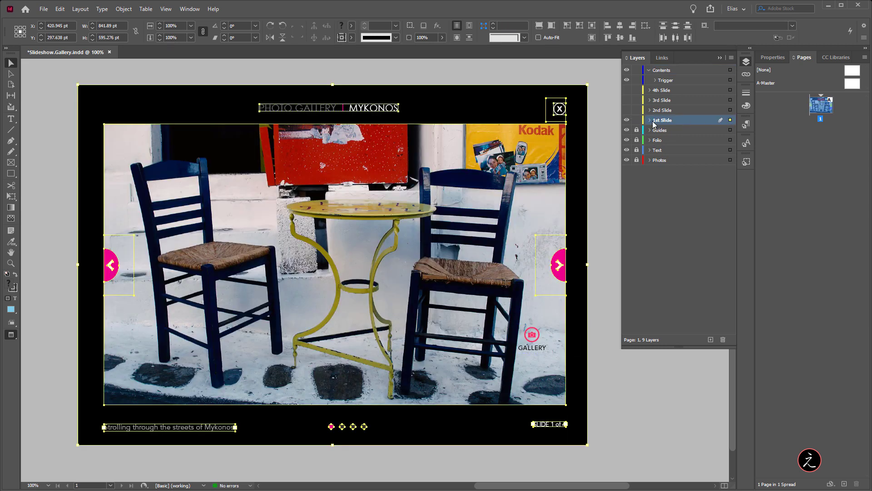
{"action": "left_click", "coordinate": [650, 120]}
{"action": "left_click", "coordinate": [685, 290], "text": "shift"}
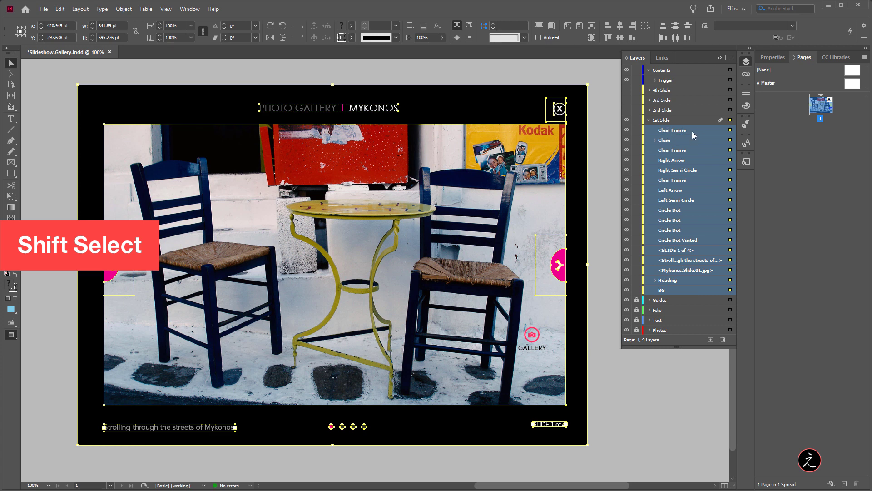
{"action": "left_click_drag", "start_coordinate": [688, 129], "coordinate": [720, 78]}
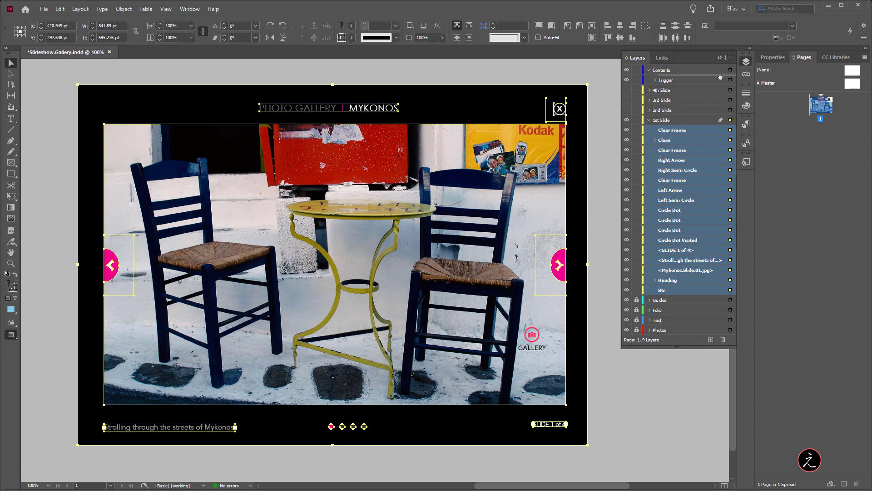
{"action": "left_click_drag", "start_coordinate": [720, 77], "coordinate": [721, 80]}
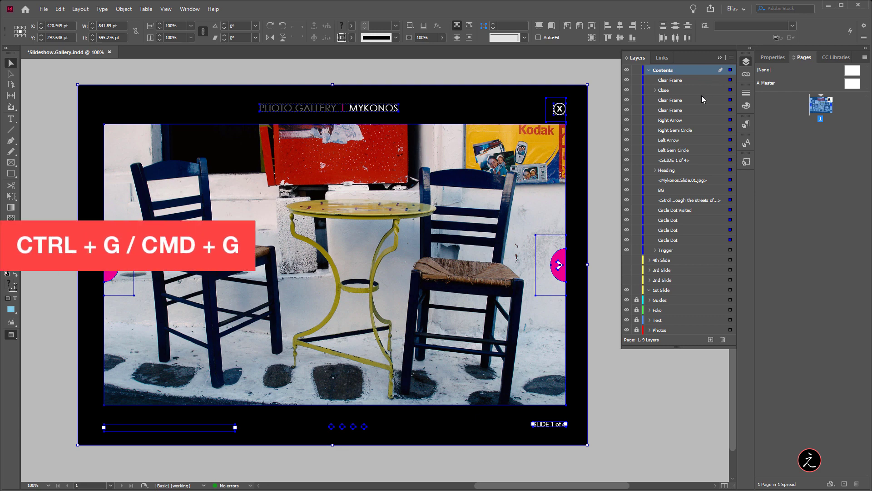
- Group the moved slide objects under the name 1st Slide and delete the emptied 1st Slide layer
{"action": "key", "text": "ctrl+g"}
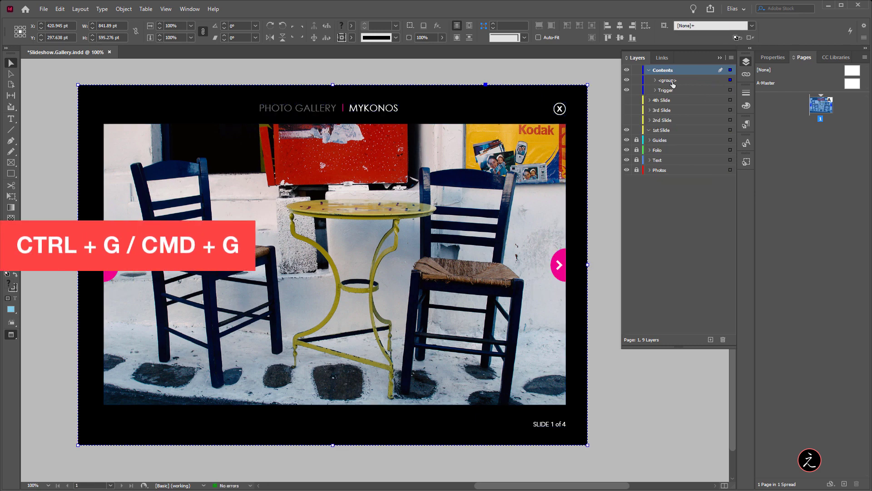
{"action": "left_click", "coordinate": [667, 82]}
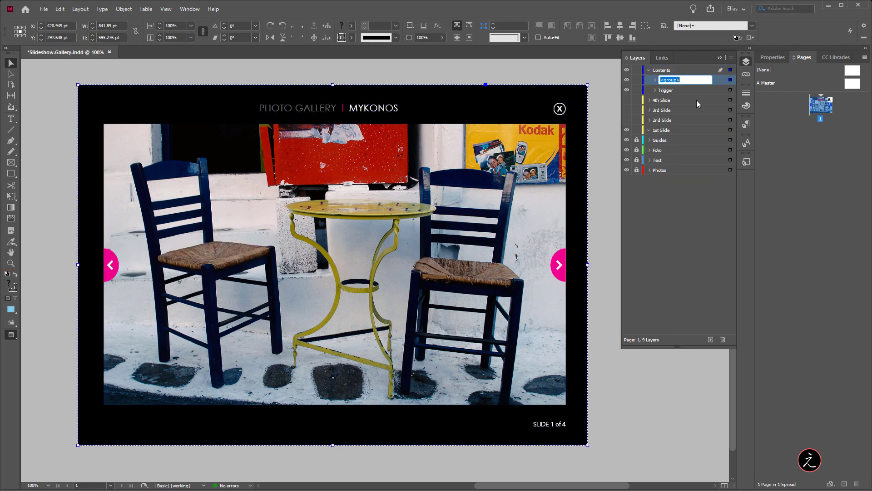
{"action": "type", "text": "1st Slide"}
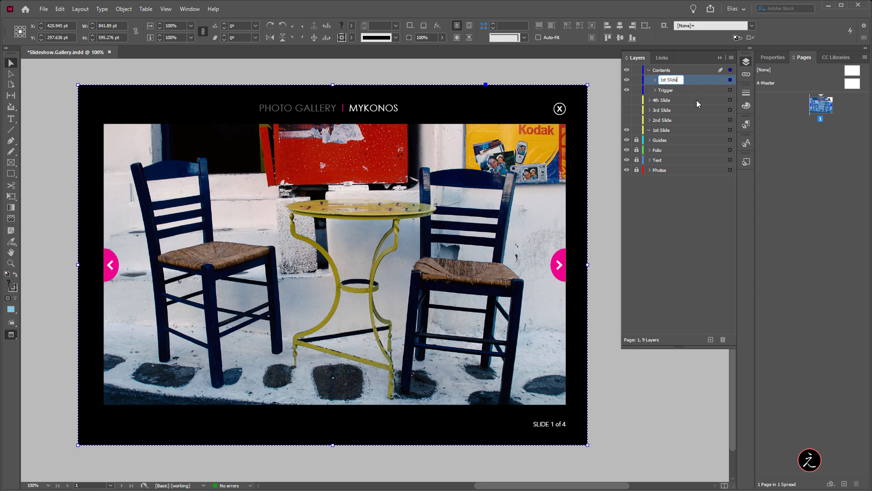
{"action": "key", "text": "Return"}
{"action": "left_click", "coordinate": [682, 130]}
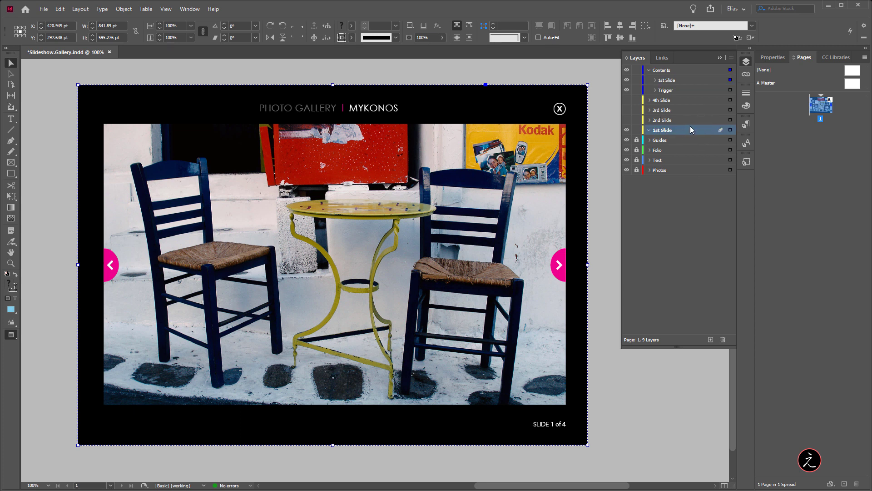
{"action": "left_click", "coordinate": [723, 340]}
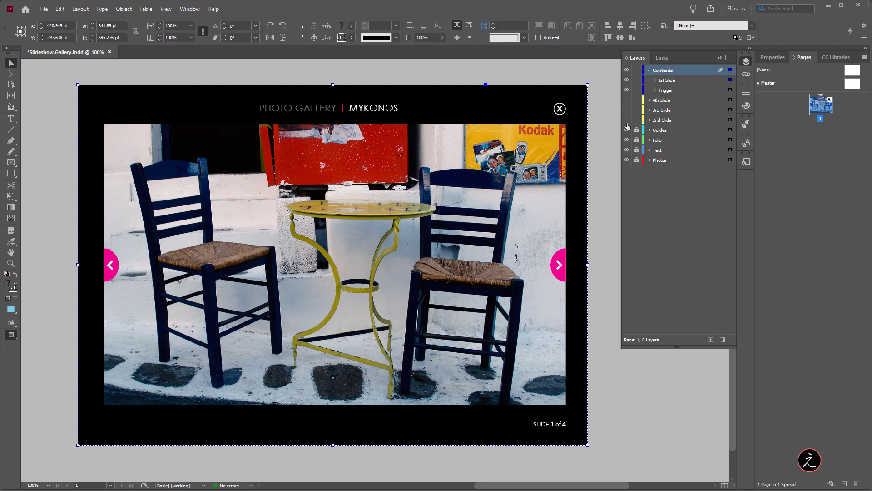
- Show the 2nd Slide layer and move all its objects into the Contents layer, above the 1st Slide group
{"action": "left_click", "coordinate": [729, 119]}
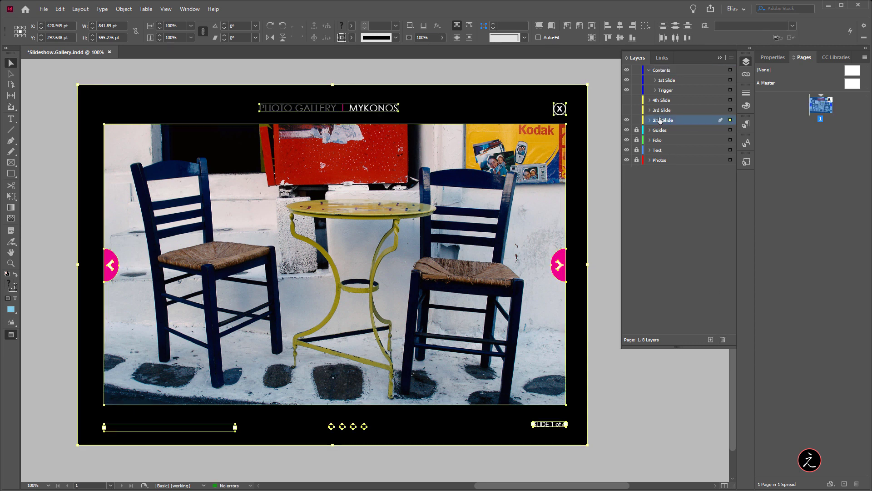
{"action": "left_click", "coordinate": [651, 120]}
{"action": "left_click", "coordinate": [664, 130]}
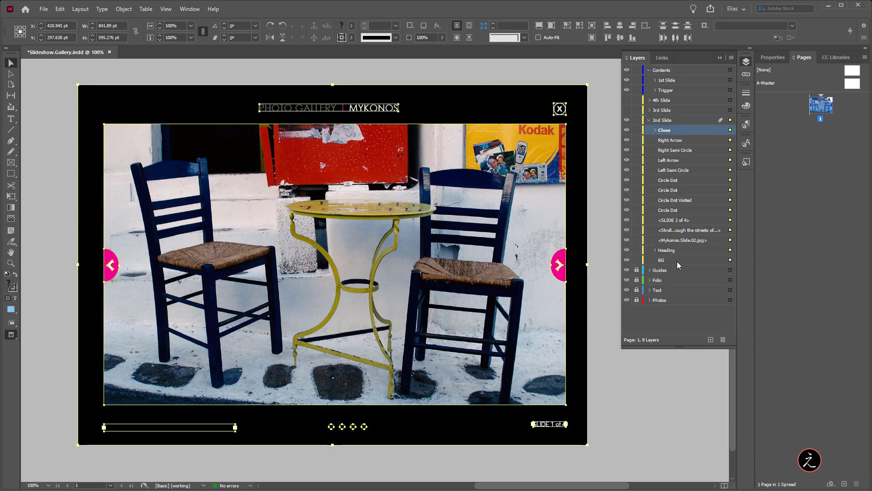
{"action": "left_click", "coordinate": [675, 260], "text": "shift"}
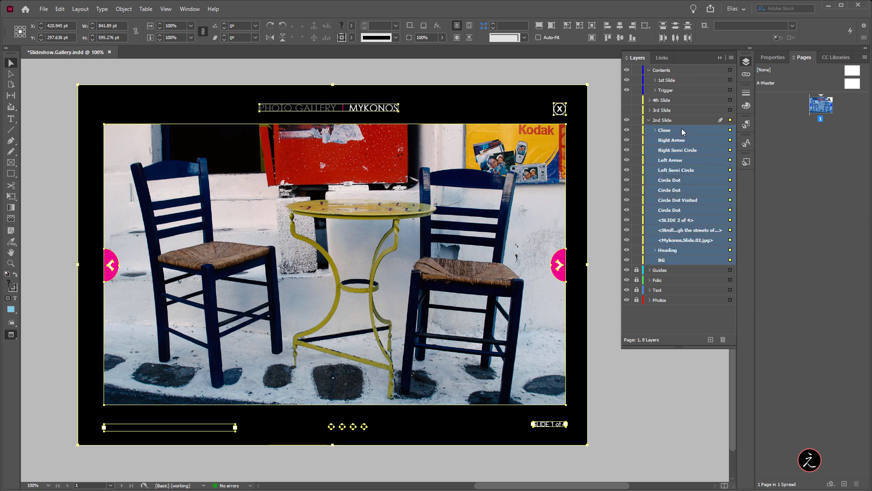
{"action": "left_click_drag", "start_coordinate": [681, 129], "coordinate": [735, 78]}
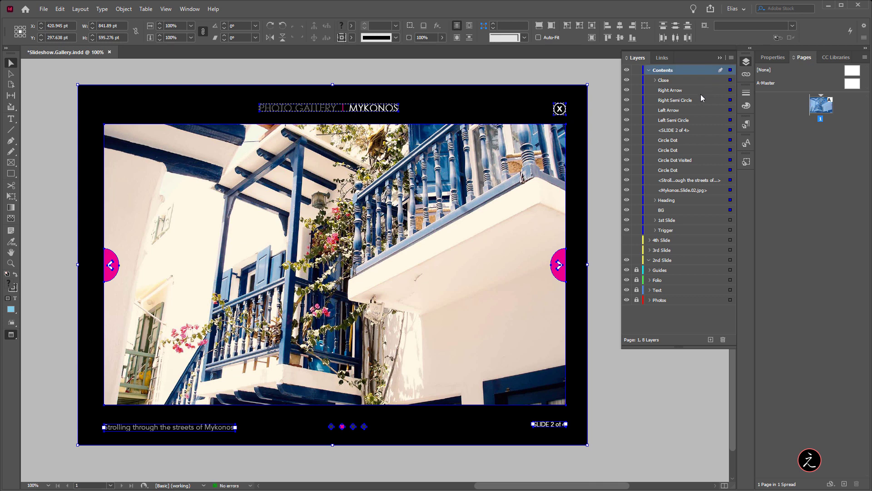
- Group the moved slide objects in the Contents layer and name the group 2nd Slide
{"action": "key", "text": "ctrl+g"}
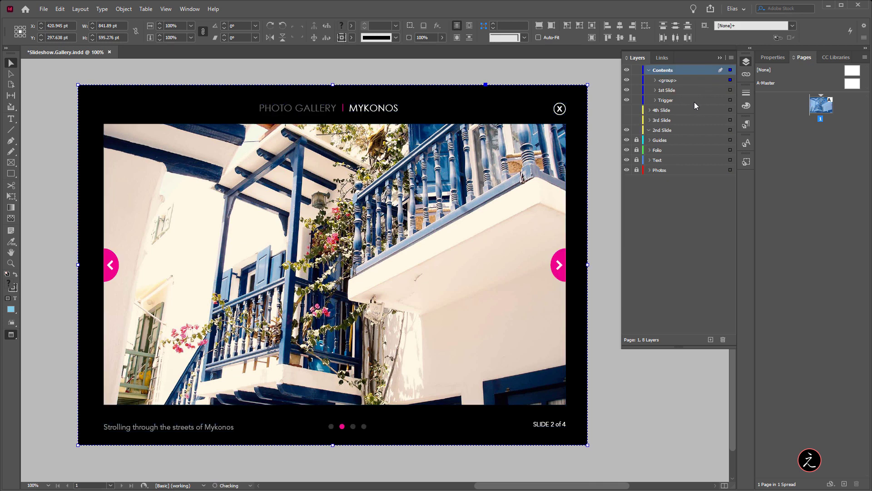
{"action": "double_click", "coordinate": [668, 80]}
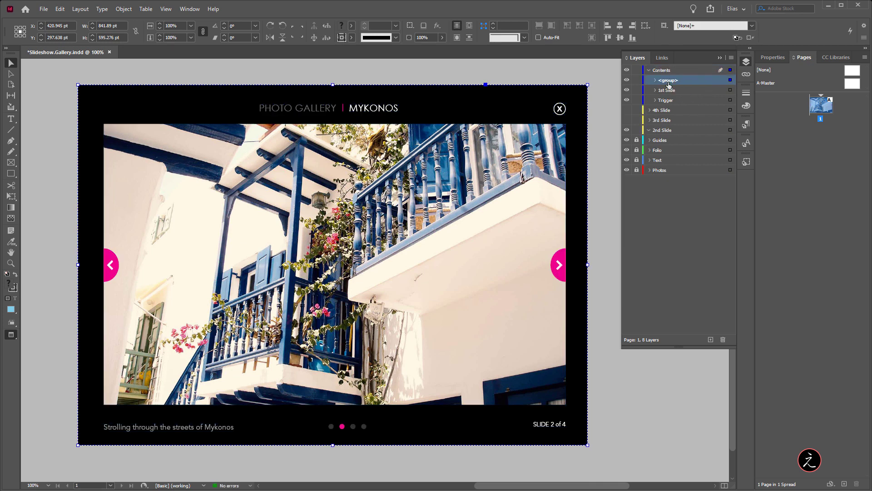
{"action": "type", "text": "2nd Slid"}
{"action": "type", "text": "e"}
{"action": "key", "text": "Return"}
{"action": "left_click", "coordinate": [677, 219]}
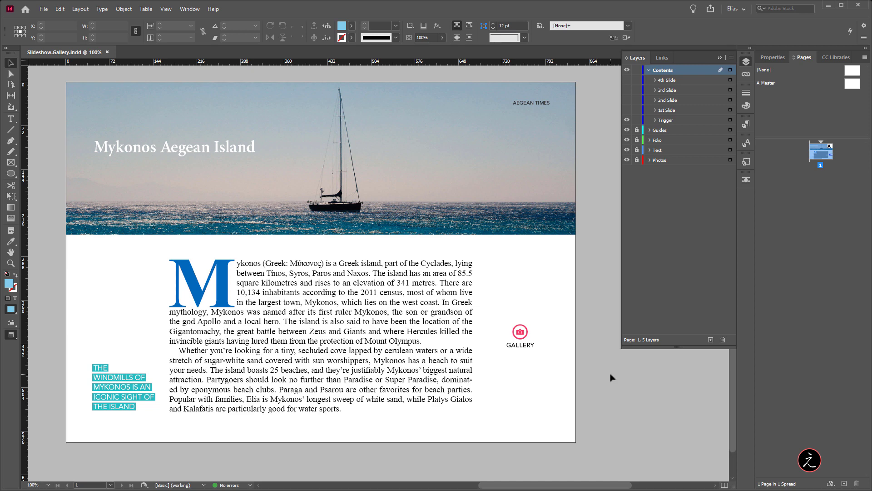
- Convert the Clear Frame in the Trigger group into a button using Buttons and Forms
{"action": "left_click", "coordinate": [655, 120]}
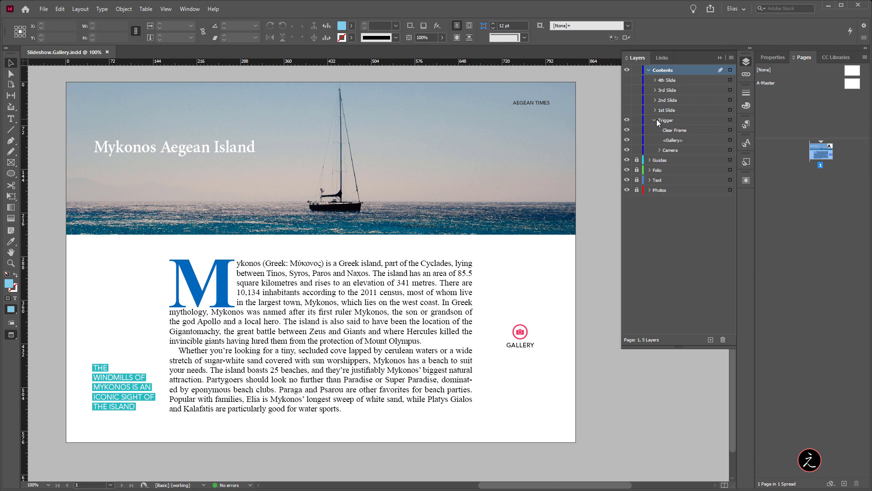
{"action": "left_click", "coordinate": [729, 130]}
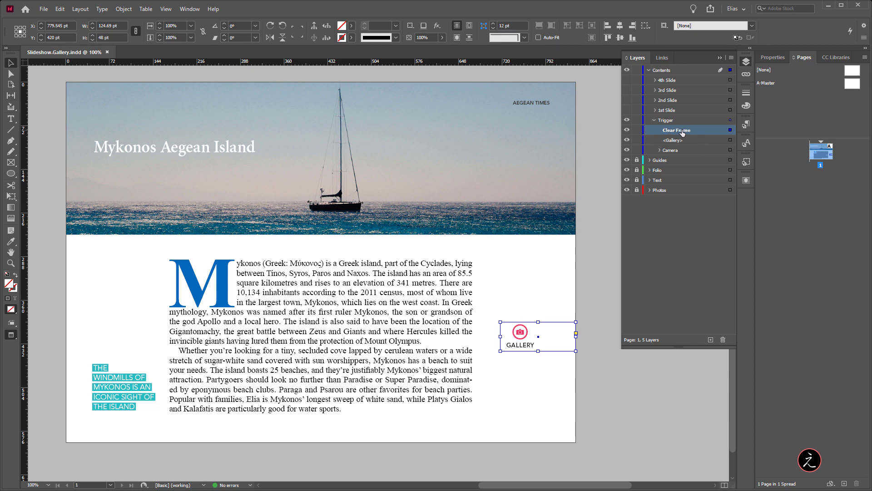
{"action": "left_click", "coordinate": [178, 10]}
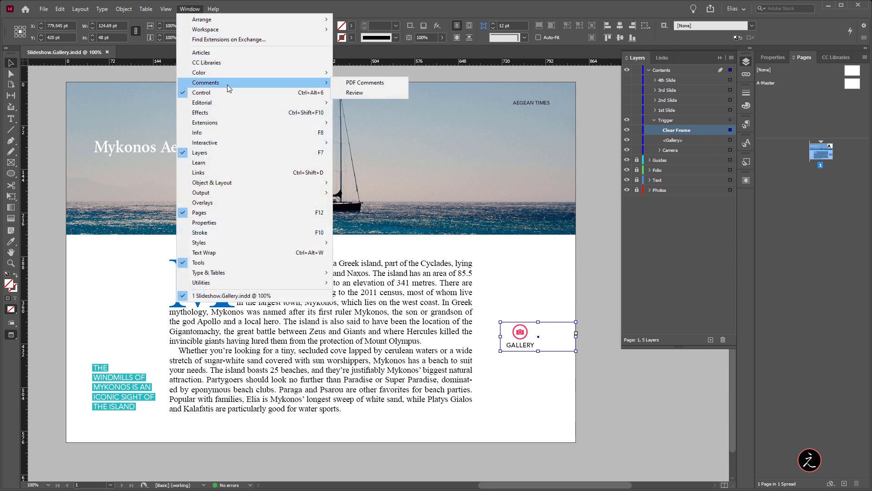
{"action": "mouse_move", "coordinate": [245, 142]}
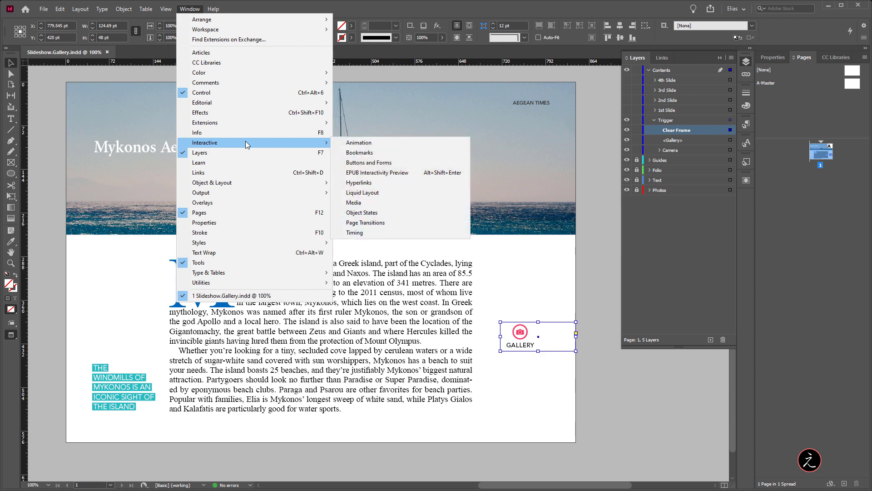
{"action": "left_click", "coordinate": [420, 165]}
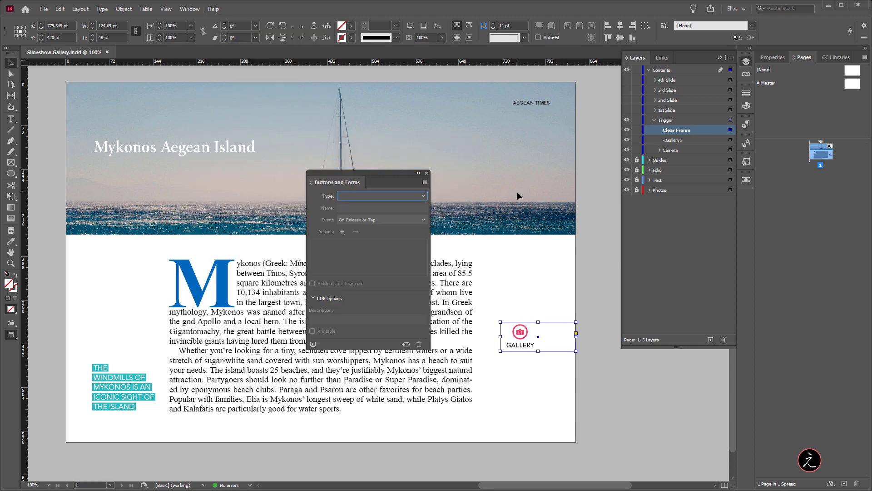
{"action": "left_click", "coordinate": [379, 197]}
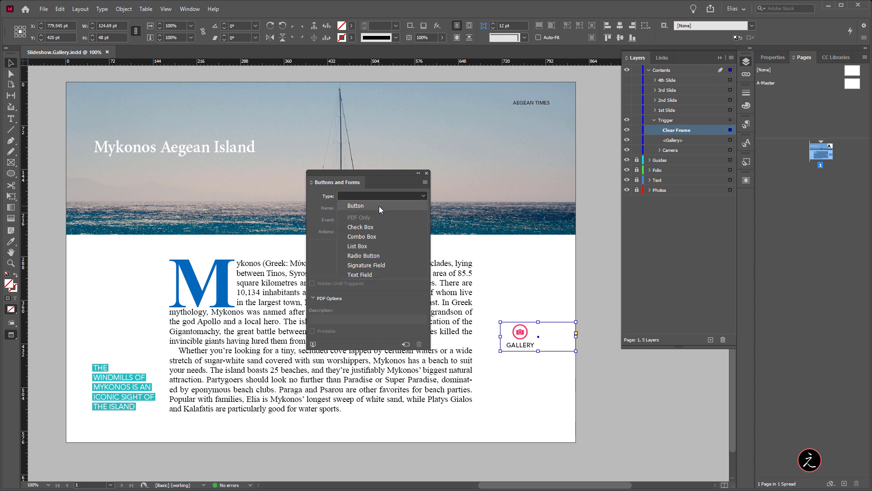
{"action": "left_click", "coordinate": [379, 205]}
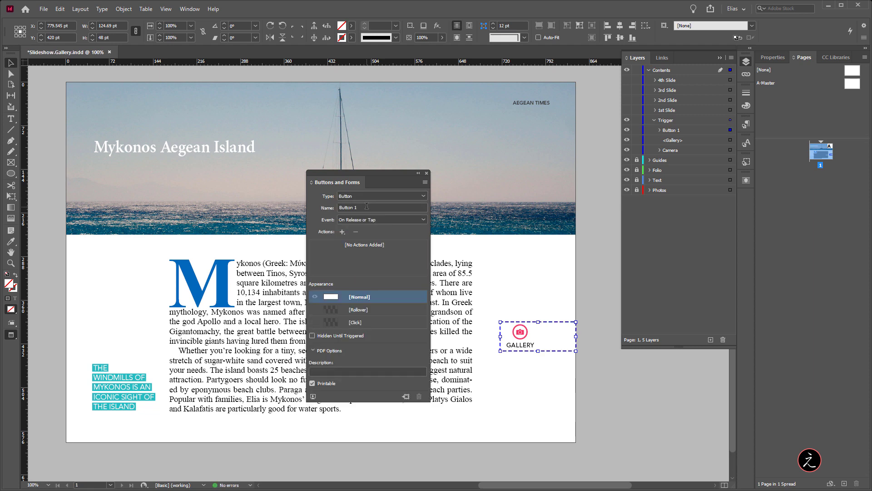
- Name the new button over the gallery icon Trigger and deselect it
{"action": "left_click", "coordinate": [339, 207]}
{"action": "type", "text": "T"}
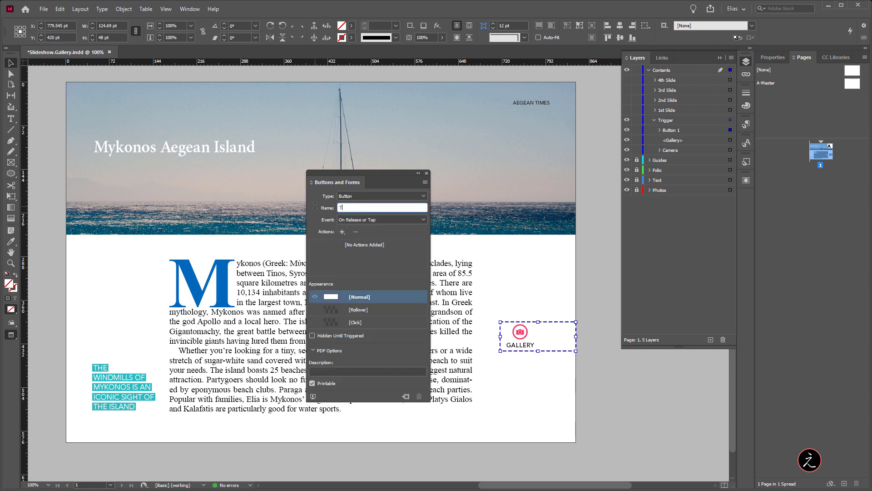
{"action": "type", "text": "rigger"}
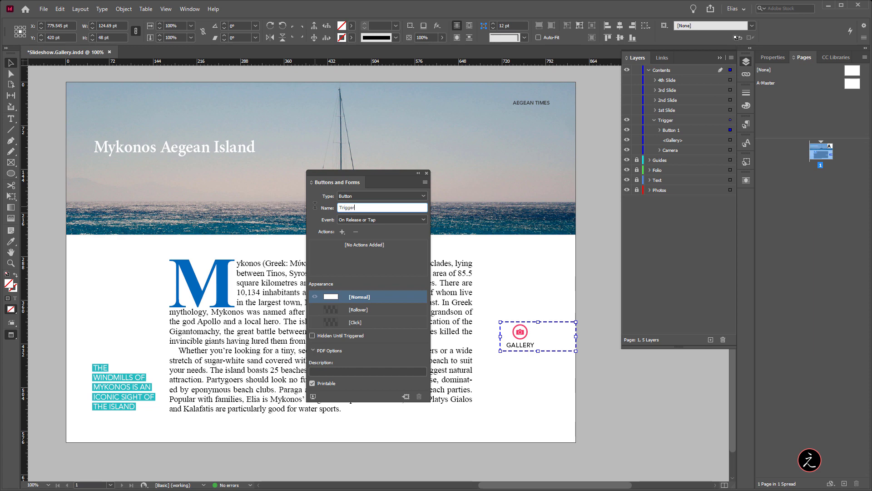
{"action": "key", "text": "Tab"}
{"action": "left_click", "coordinate": [599, 180]}
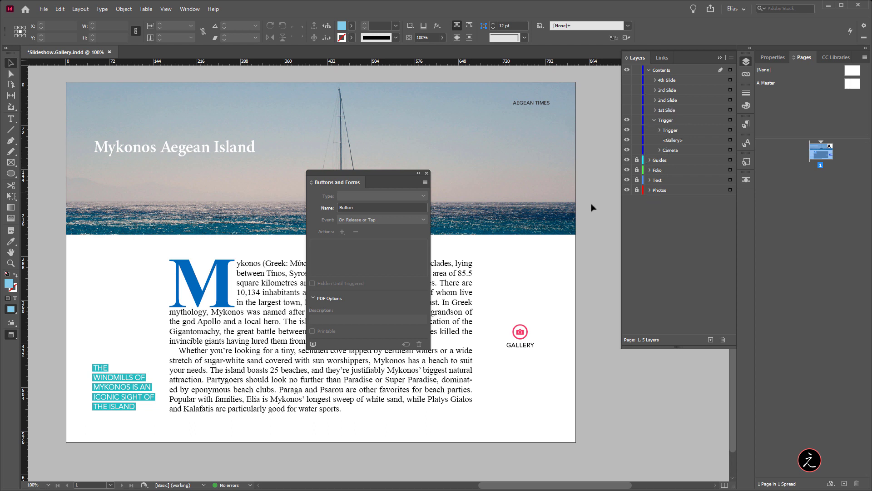
- Collapse the Trigger group, then make the 1st Slide group visible and expand its contents
{"action": "left_click", "coordinate": [655, 121]}
{"action": "left_click", "coordinate": [627, 110]}
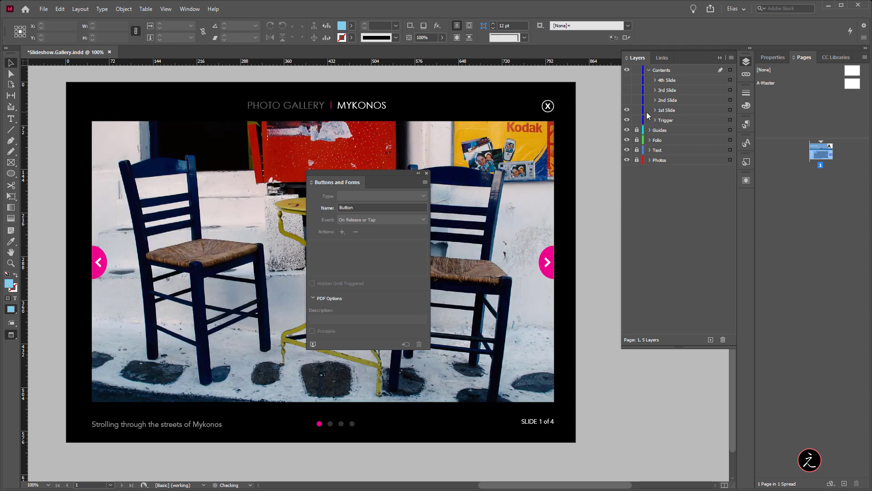
{"action": "left_click", "coordinate": [655, 110]}
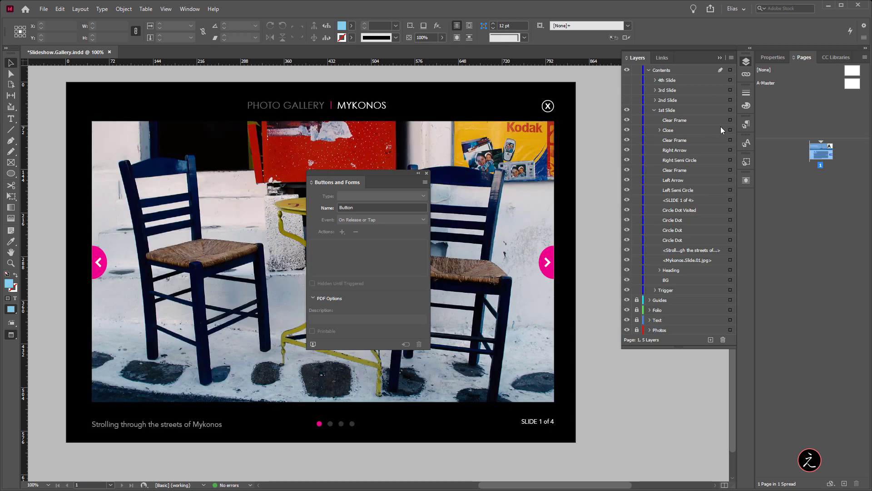
- Convert the Clear Frame over the 1st Slide's close icon into a button named Exit Btn
{"action": "left_click", "coordinate": [730, 120]}
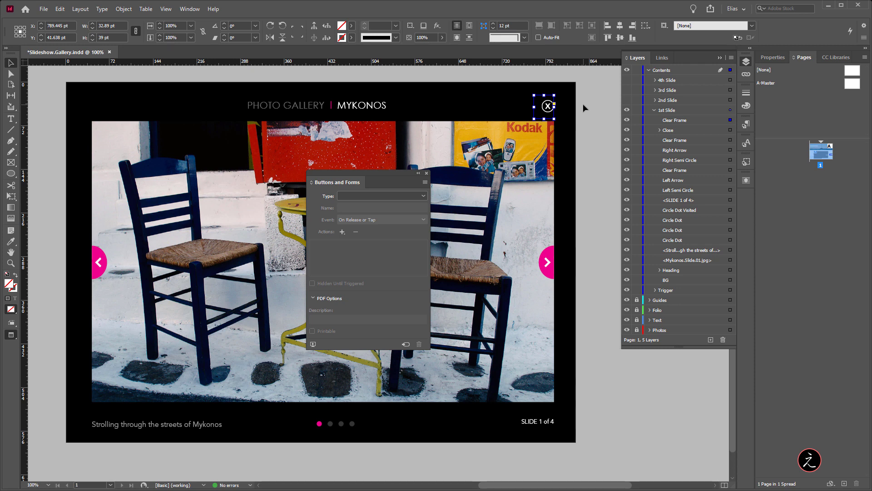
{"action": "left_click", "coordinate": [699, 120]}
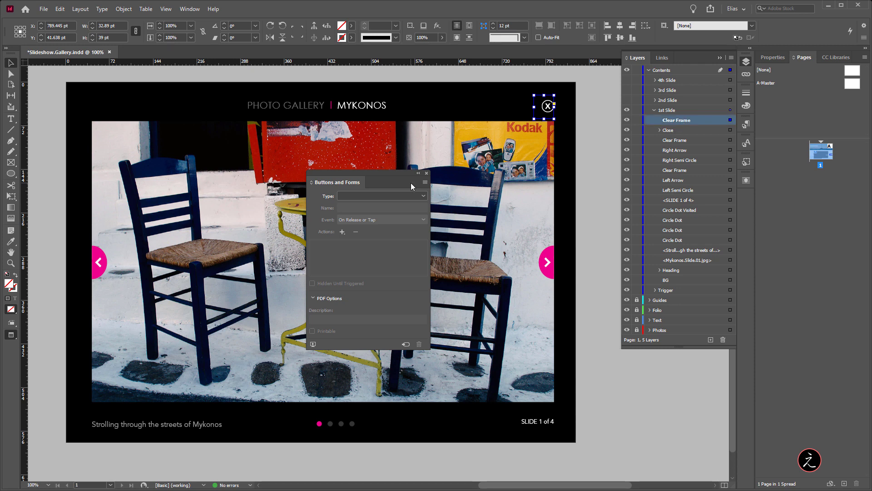
{"action": "left_click", "coordinate": [375, 197]}
{"action": "left_click", "coordinate": [379, 205]}
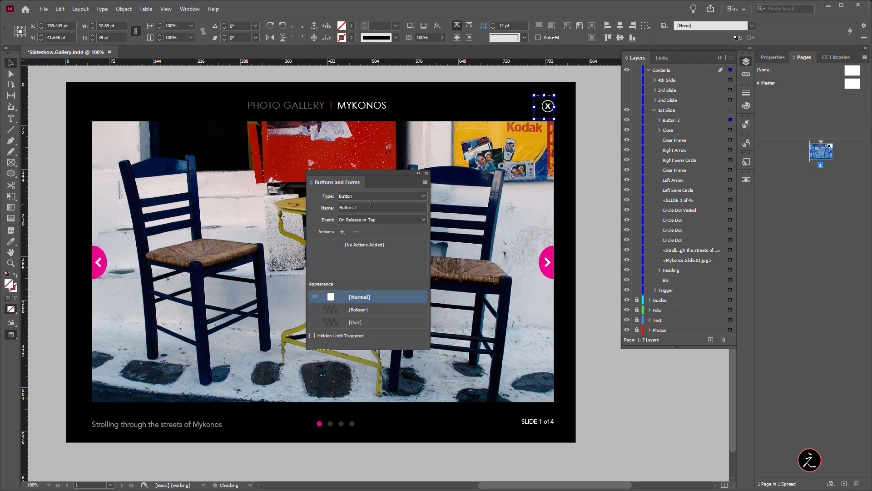
{"action": "triple_click", "coordinate": [369, 208]}
{"action": "type", "text": "Exit"}
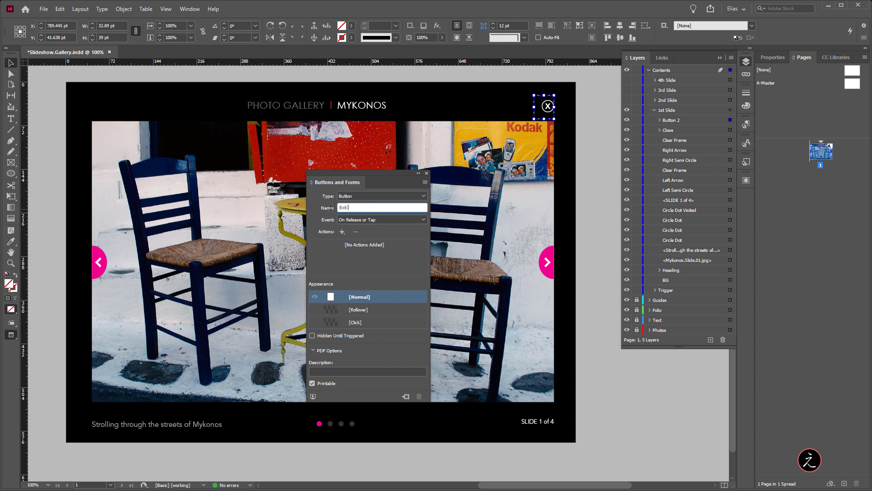
{"action": "type", "text": " Btn"}
{"action": "key", "text": "Tab"}
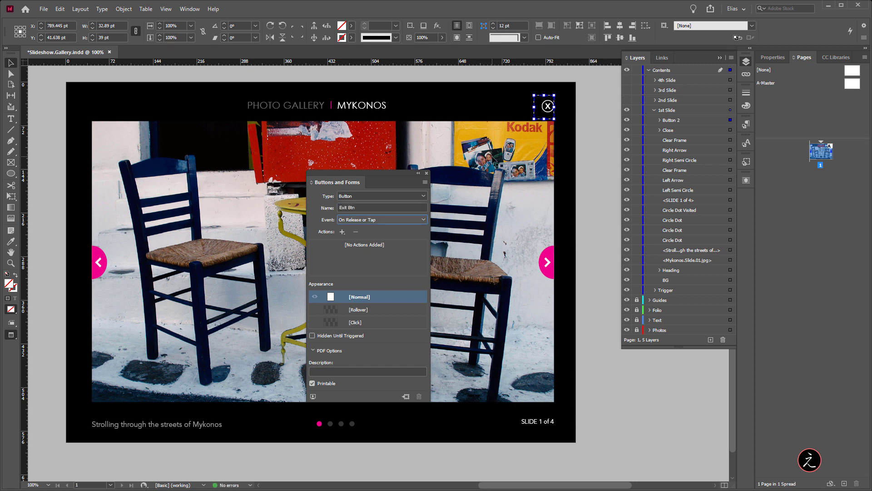
{"action": "left_click", "coordinate": [592, 162]}
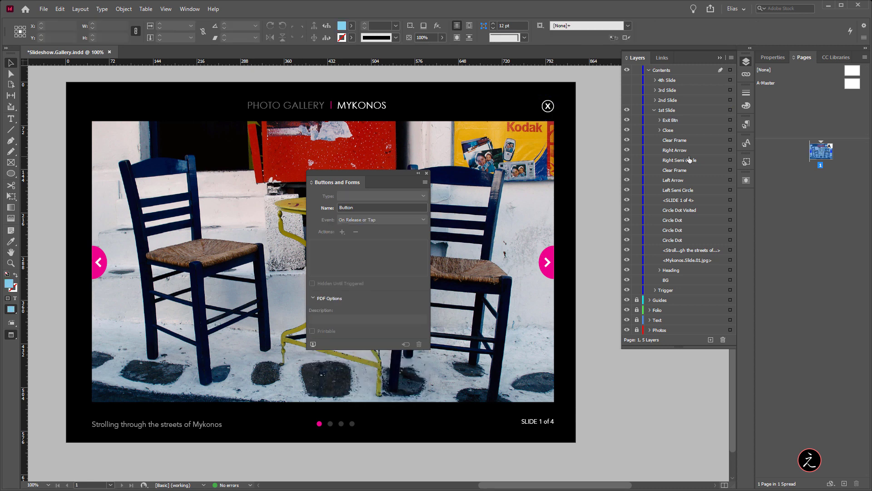
- Convert the Clear Frame over the 1st Slide's right arrow into a button named Next Slide
{"action": "left_click", "coordinate": [731, 140]}
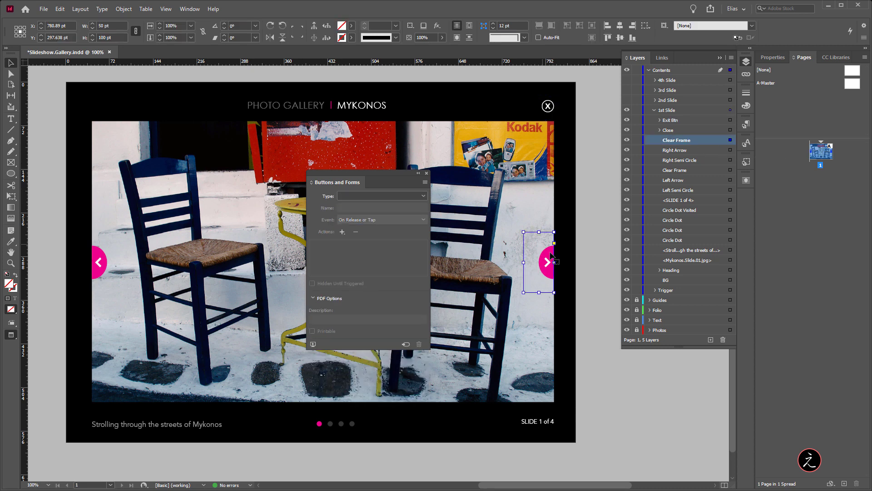
{"action": "left_click", "coordinate": [377, 198]}
{"action": "left_click", "coordinate": [378, 201]}
{"action": "left_click_drag", "start_coordinate": [373, 204], "coordinate": [327, 206]}
{"action": "type", "text": "Nex"}
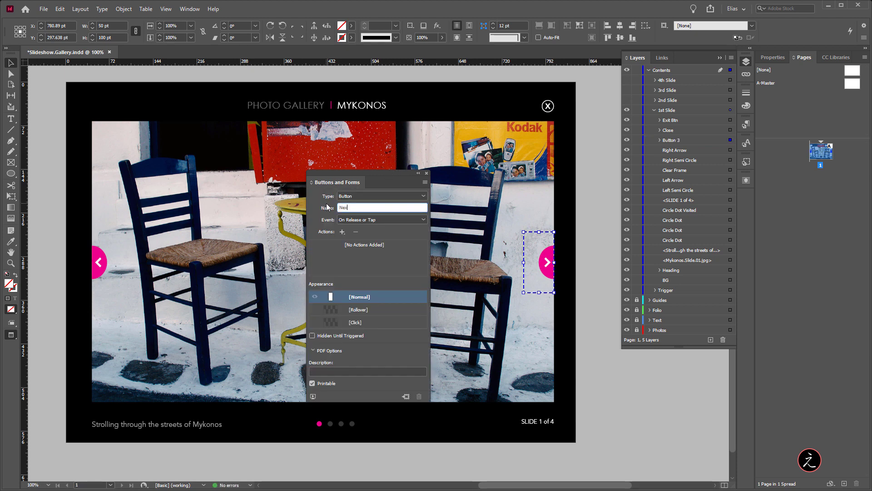
{"action": "type", "text": "t Slide"}
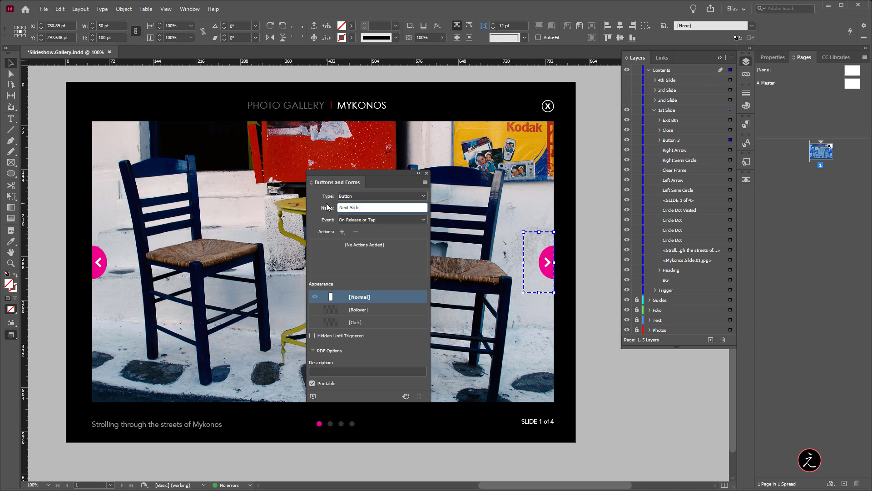
{"action": "left_click", "coordinate": [594, 397]}
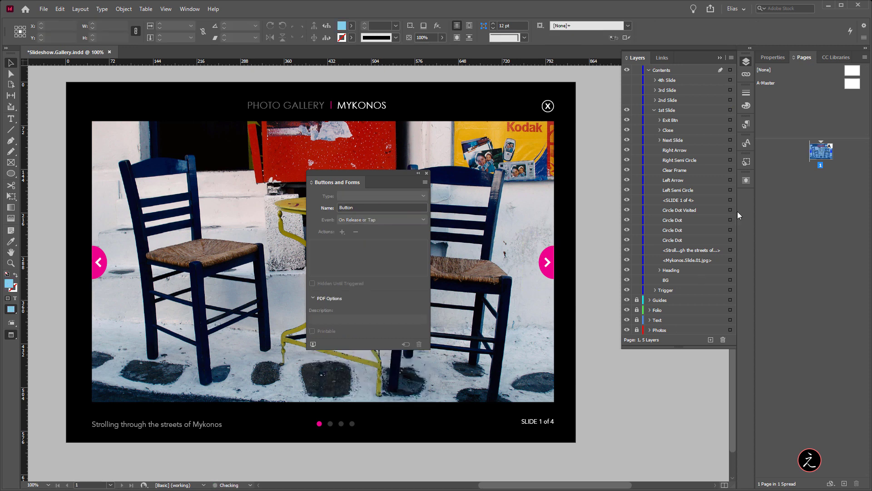
- Convert the Clear Frame over the 1st Slide's left arrow into a button named Previous Slide
{"action": "left_click", "coordinate": [730, 170]}
{"action": "left_click", "coordinate": [364, 196]}
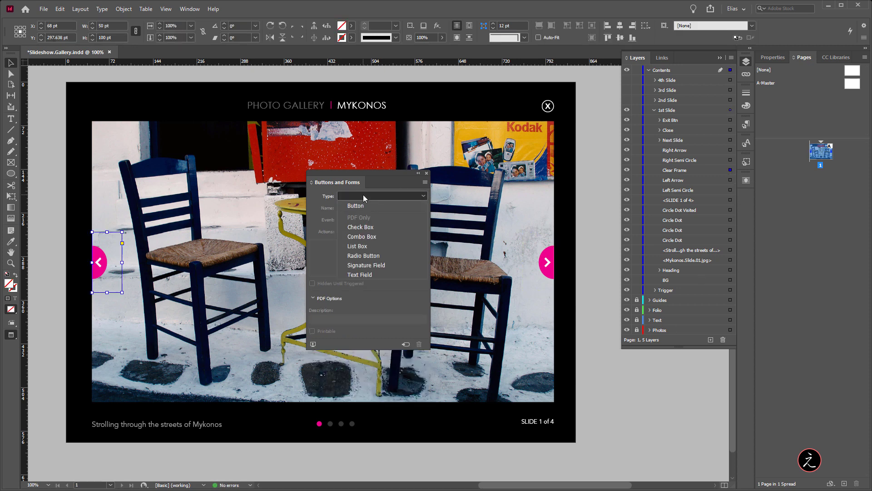
{"action": "left_click", "coordinate": [370, 205]}
{"action": "left_click", "coordinate": [333, 207]}
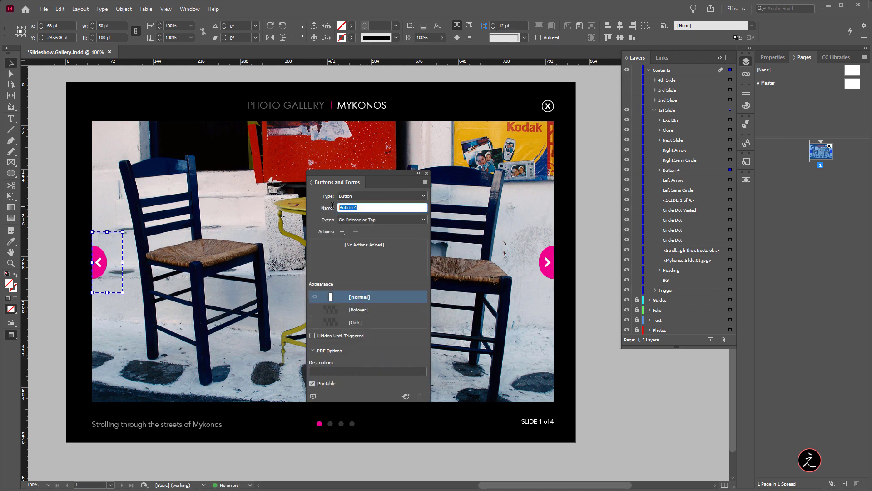
{"action": "type", "text": "Previous Slide"}
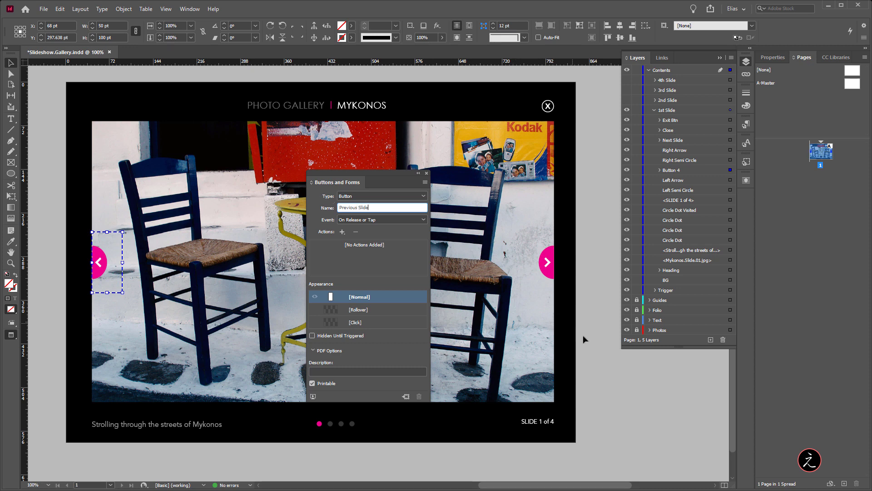
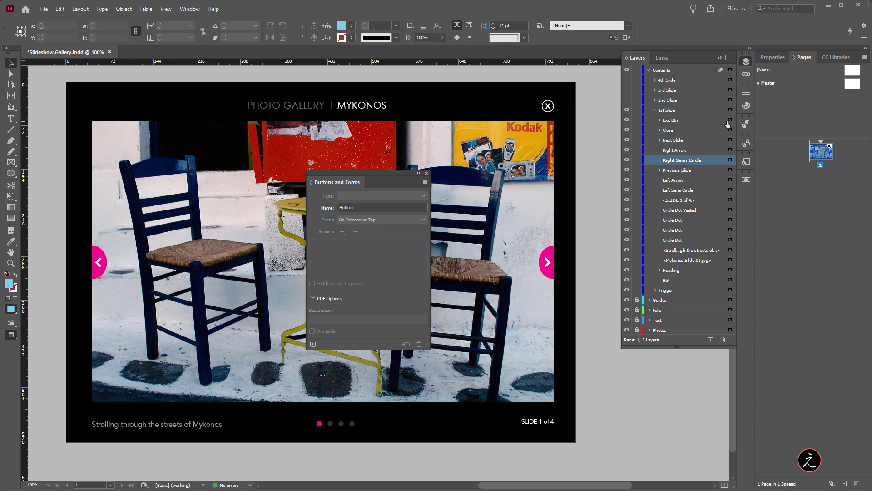
- Copy the 1st Slide's Exit Btn, Next Slide and Previous Slide buttons together, then collapse the 1st Slide group
{"action": "left_click", "coordinate": [730, 120]}
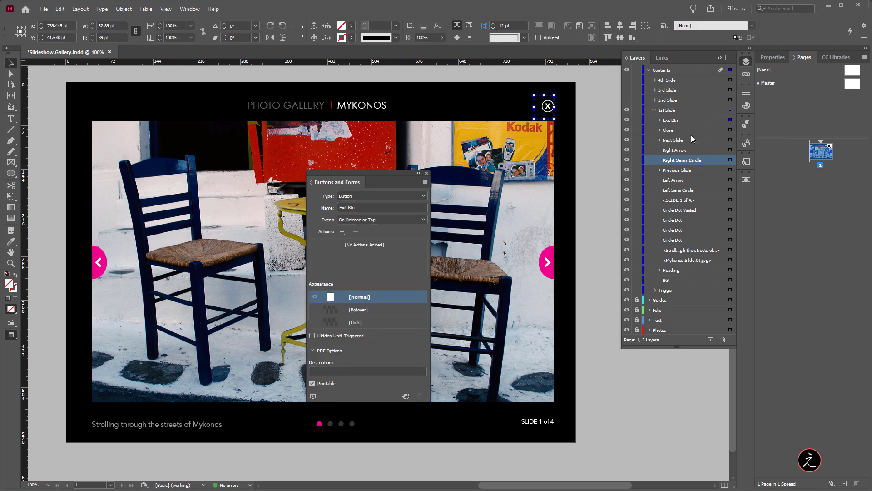
{"action": "left_click", "coordinate": [730, 140], "text": "shift"}
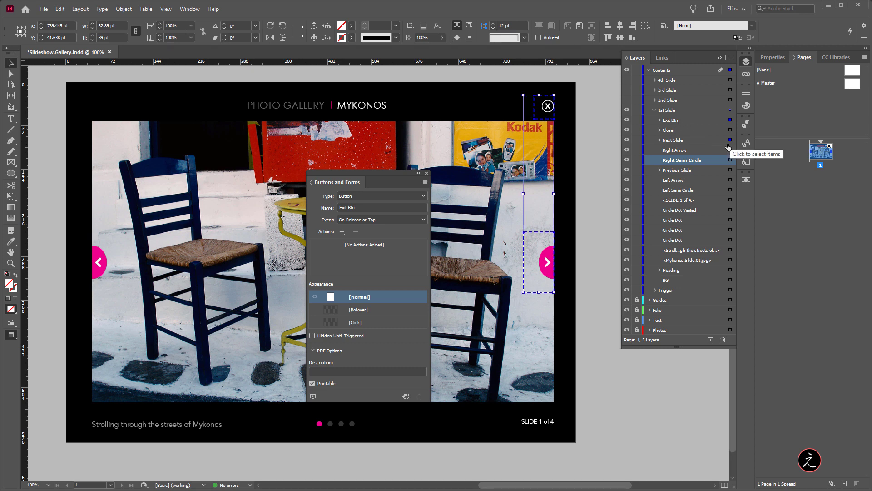
{"action": "left_click", "coordinate": [730, 171], "text": "shift"}
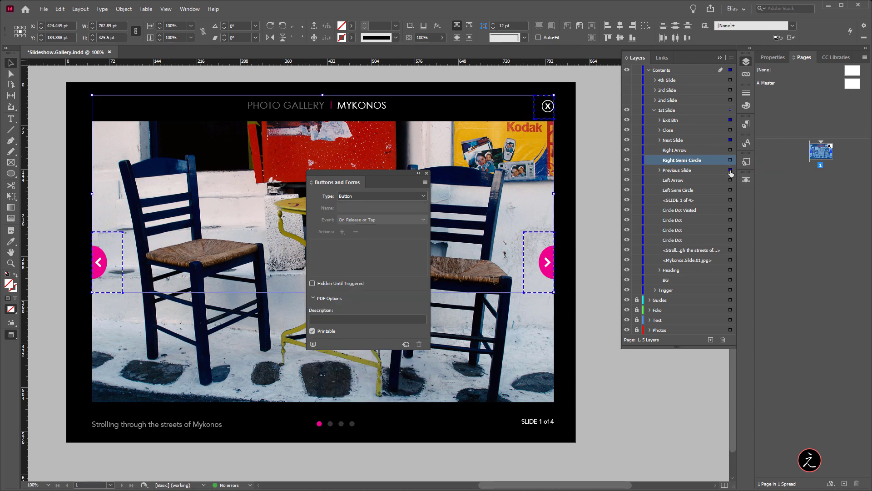
{"action": "left_click", "coordinate": [60, 9]}
{"action": "left_click", "coordinate": [73, 54]}
{"action": "left_click", "coordinate": [655, 111]}
- Make the 2nd Slide group visible and paste the three copied buttons in place over it
{"action": "left_click", "coordinate": [627, 100]}
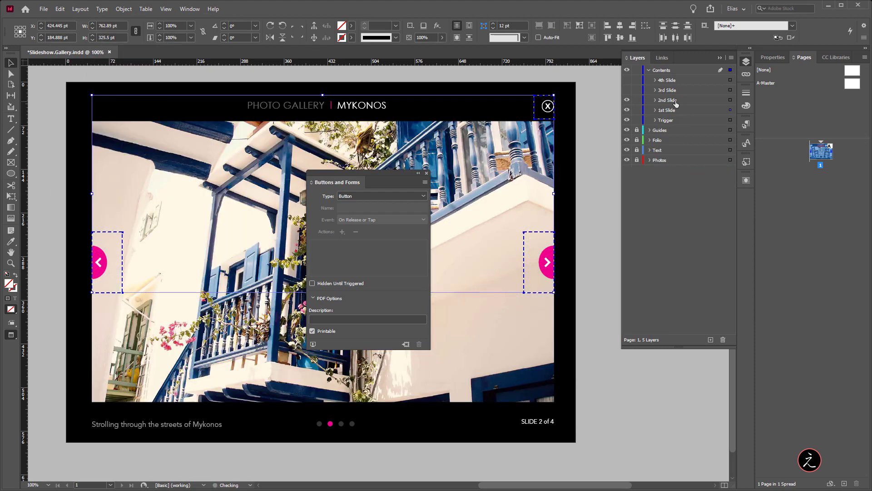
{"action": "left_click", "coordinate": [730, 100]}
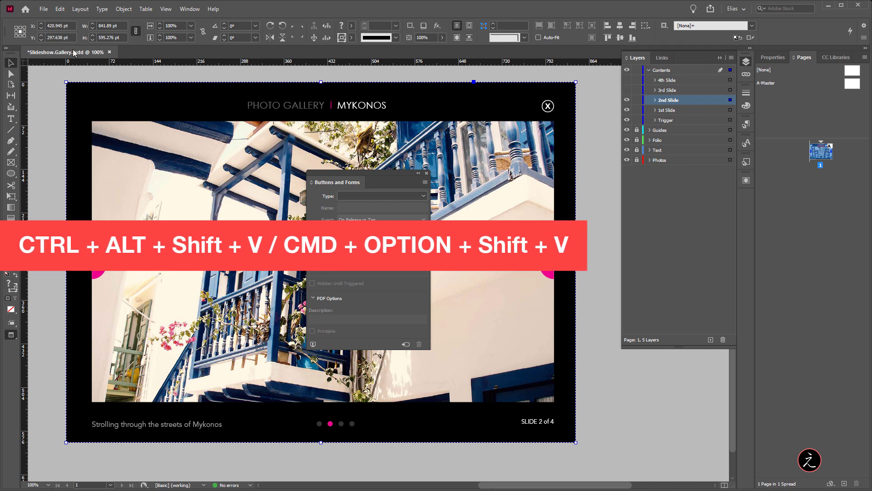
{"action": "left_click", "coordinate": [60, 10]}
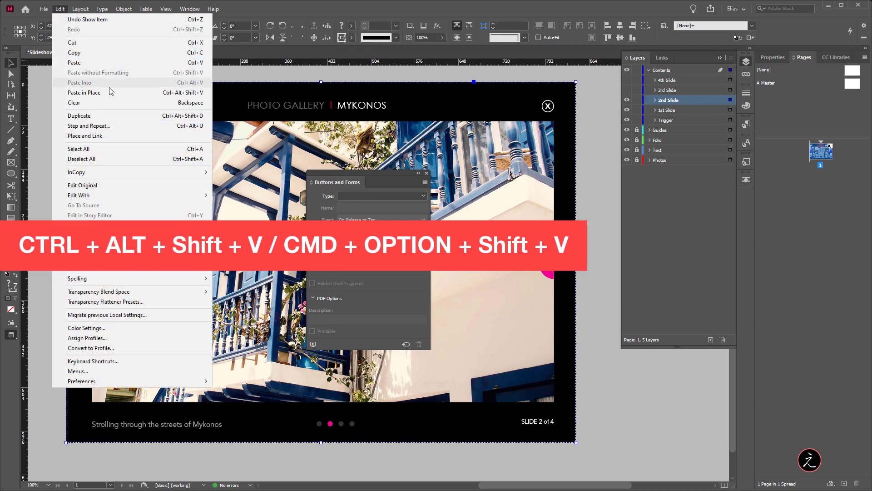
{"action": "left_click", "coordinate": [111, 92]}
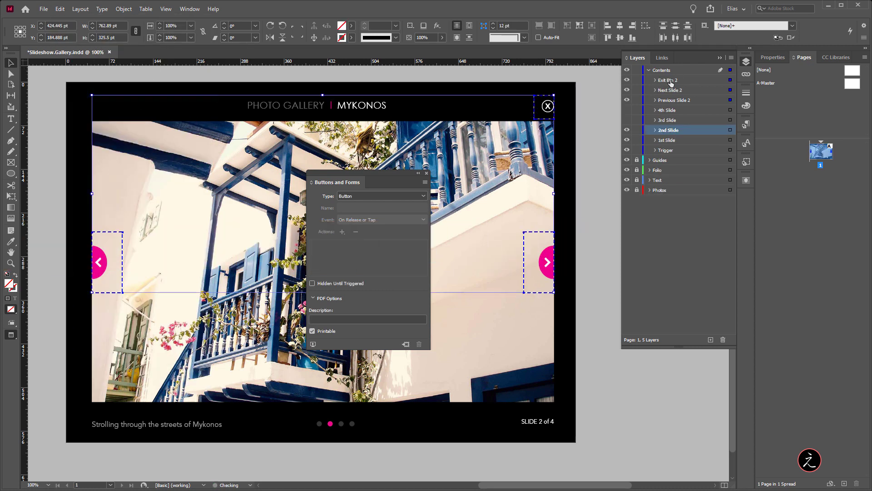
- Move the pasted exit, next and previous buttons to the top of the 2nd Slide group, then collapse the group
{"action": "left_click", "coordinate": [655, 130]}
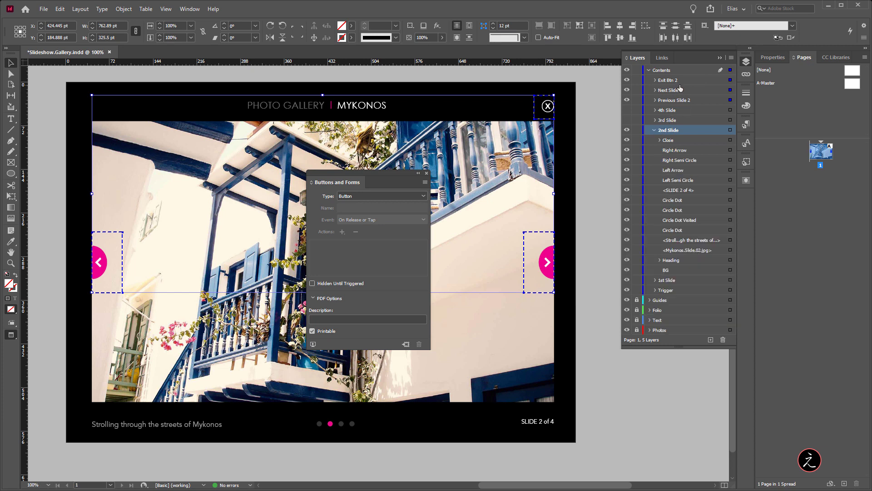
{"action": "left_click", "coordinate": [683, 81]}
{"action": "left_click", "coordinate": [690, 100], "text": "shift"}
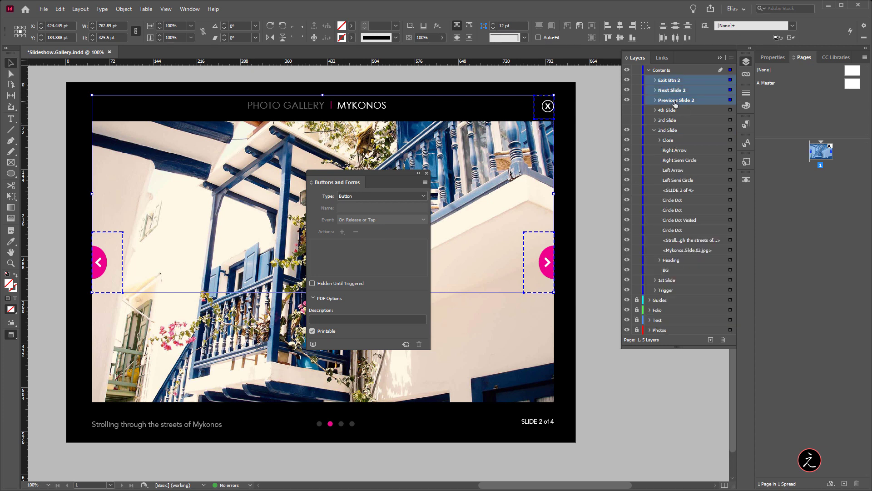
{"action": "left_click_drag", "start_coordinate": [675, 104], "coordinate": [711, 137]}
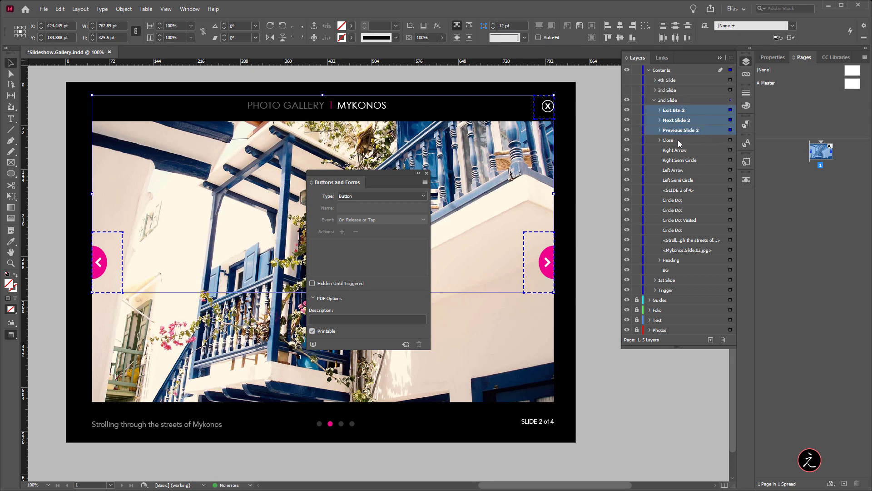
{"action": "left_click", "coordinate": [654, 100]}
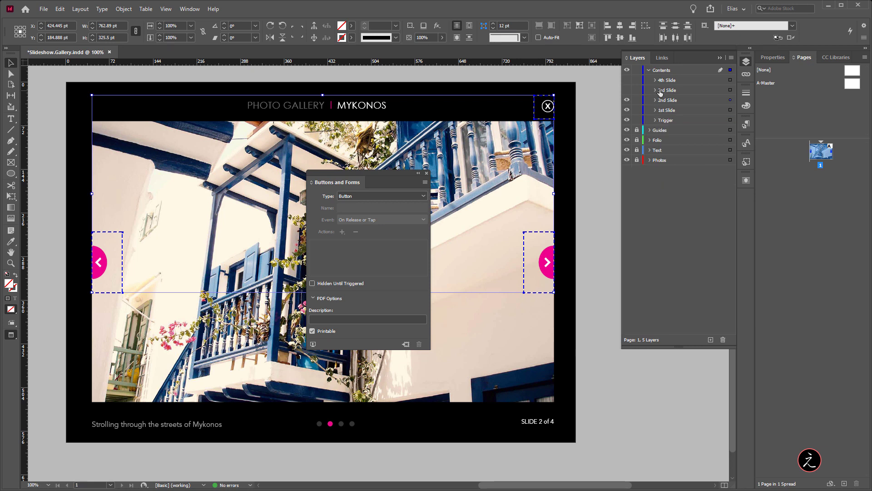
- Show the 3rd Slide group, hide the 2nd Slide group, and paste the three copied buttons in place
{"action": "left_click", "coordinate": [667, 90]}
{"action": "left_click", "coordinate": [627, 90]}
{"action": "left_click", "coordinate": [627, 100]}
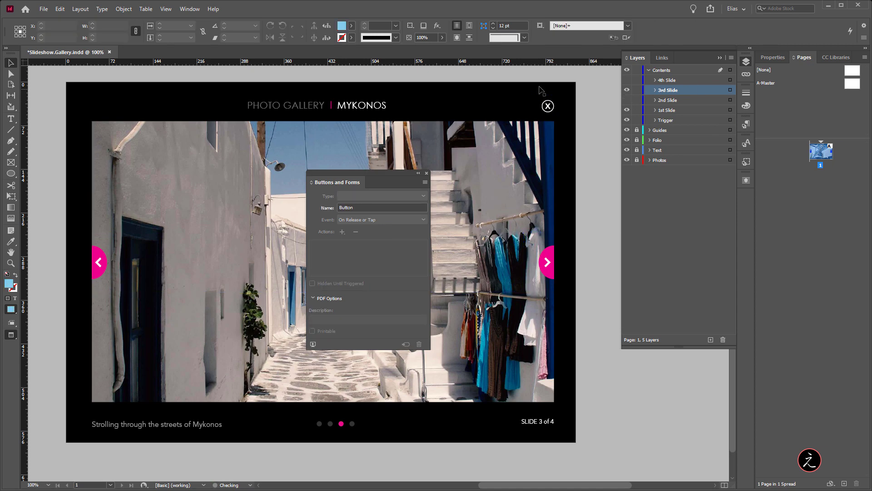
{"action": "left_click", "coordinate": [729, 90]}
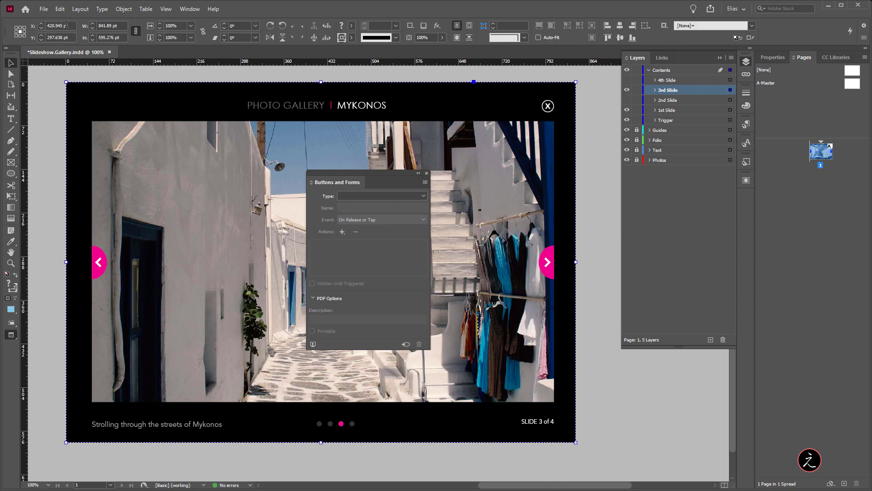
{"action": "left_click", "coordinate": [60, 9]}
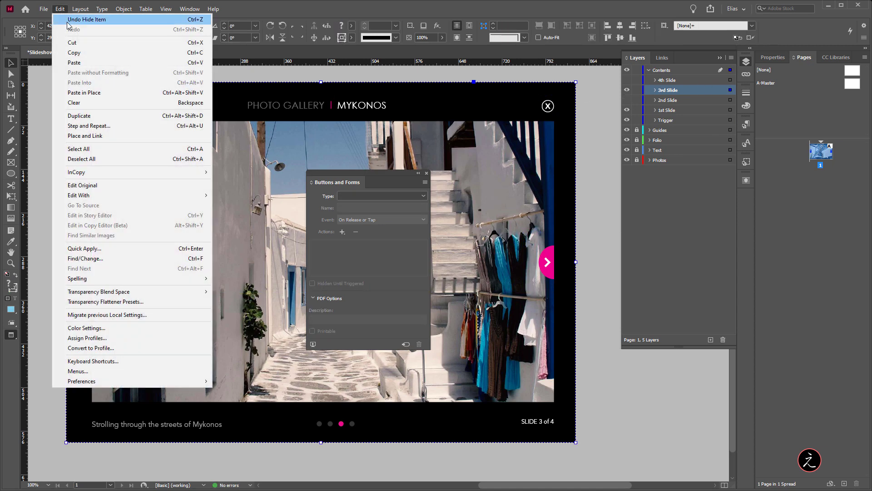
{"action": "left_click", "coordinate": [123, 92]}
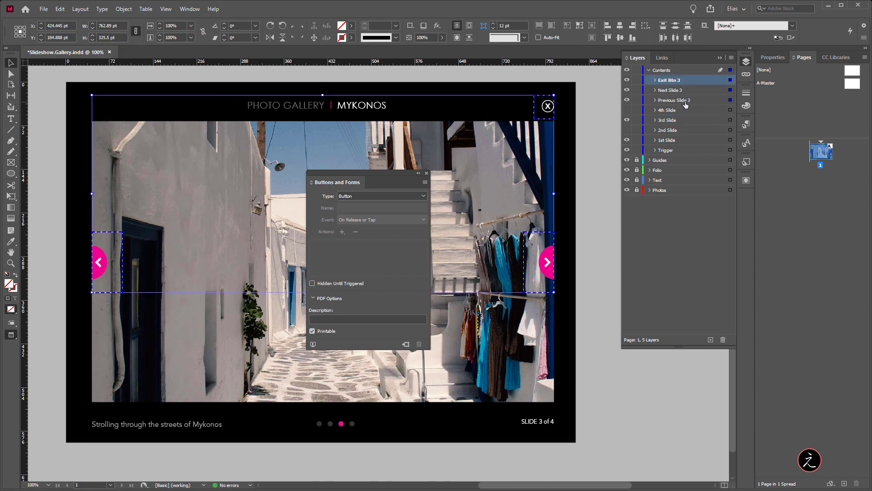
- Move the pasted exit, next and previous buttons into the top of the 3rd Slide group and collapse it
{"action": "left_click", "coordinate": [655, 120]}
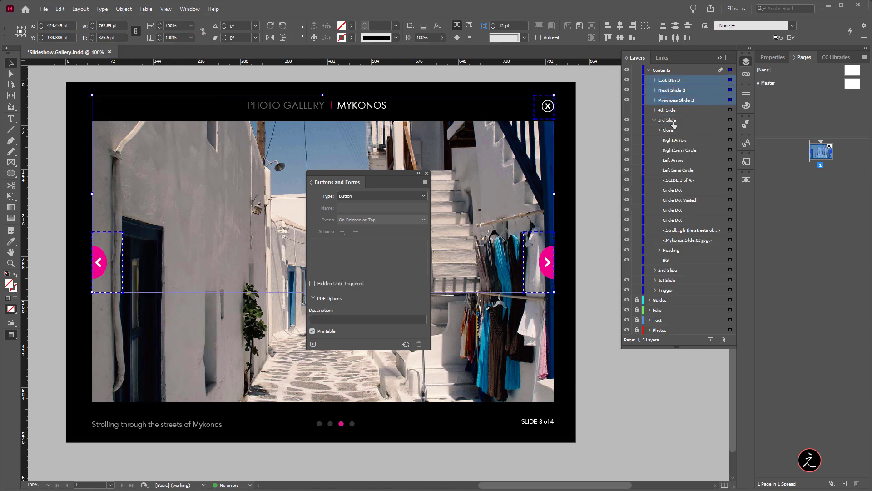
{"action": "left_click_drag", "start_coordinate": [665, 104], "coordinate": [725, 127]}
{"action": "left_click", "coordinate": [654, 90]}
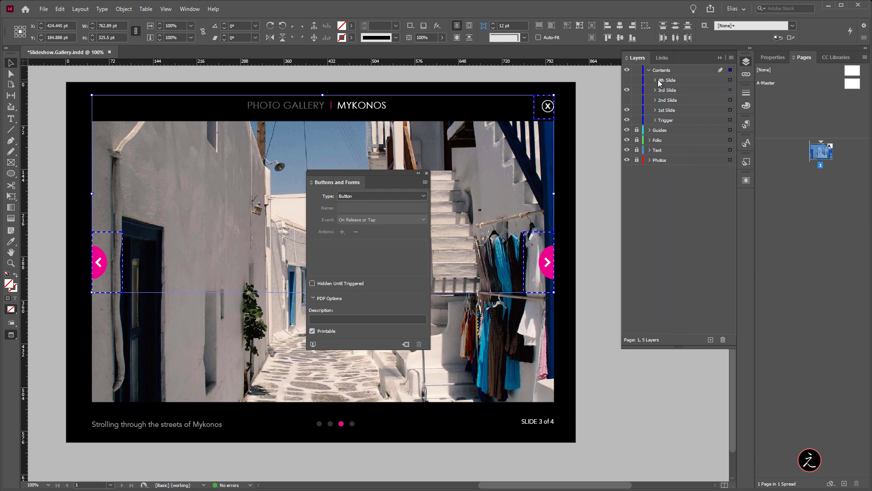
- Show the 4th Slide group, expand its contents, and paste the three copied buttons in place over the slide
{"action": "left_click", "coordinate": [627, 80]}
{"action": "left_click", "coordinate": [654, 80]}
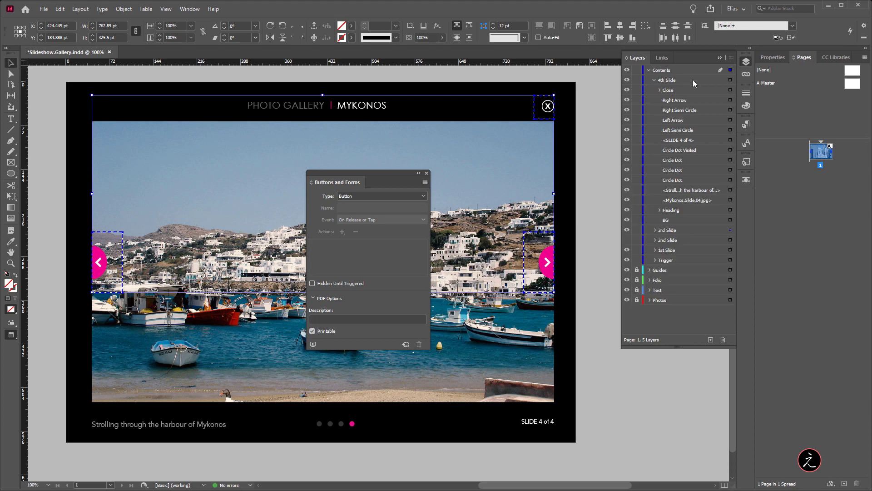
{"action": "left_click", "coordinate": [451, 86]}
{"action": "left_click", "coordinate": [59, 9]}
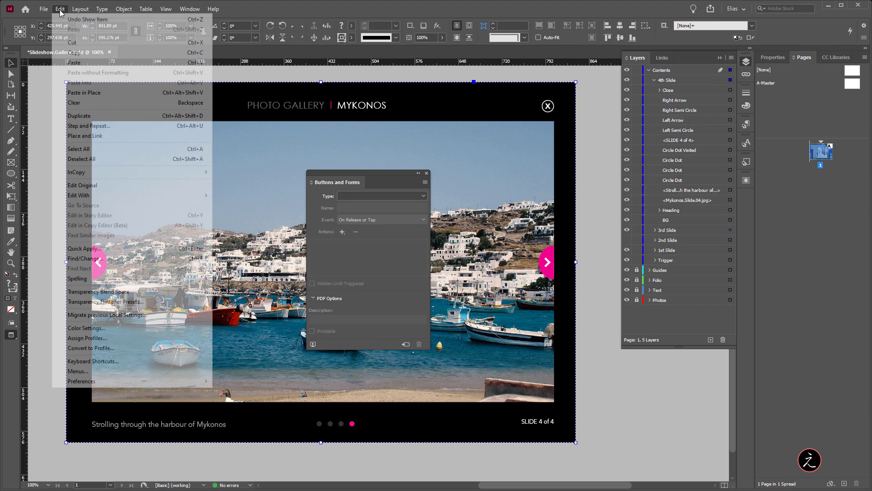
{"action": "left_click", "coordinate": [120, 91]}
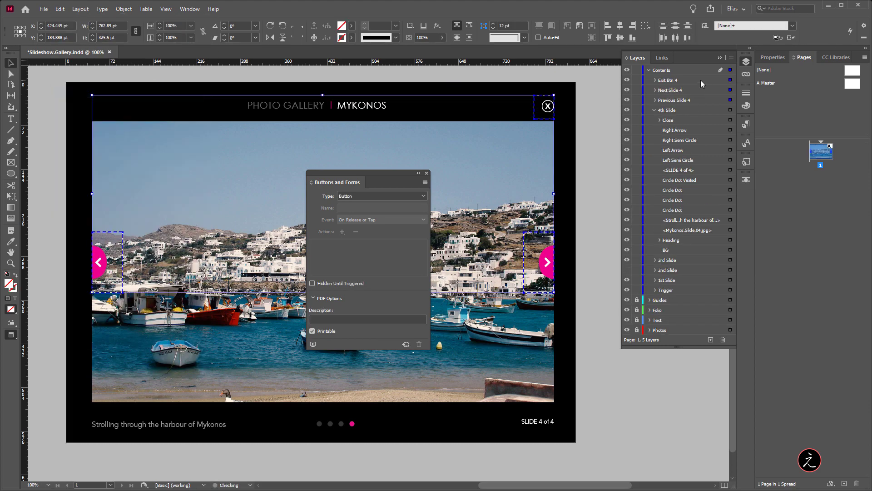
- Move the pasted exit, next and previous buttons into the top of the 4th Slide group and collapse it
{"action": "left_click", "coordinate": [682, 101], "text": "shift"}
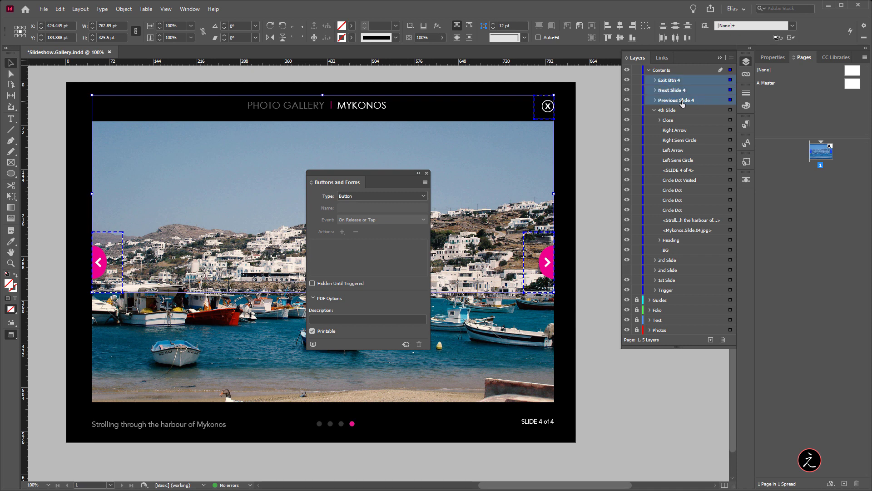
{"action": "left_click_drag", "start_coordinate": [668, 103], "coordinate": [707, 116]}
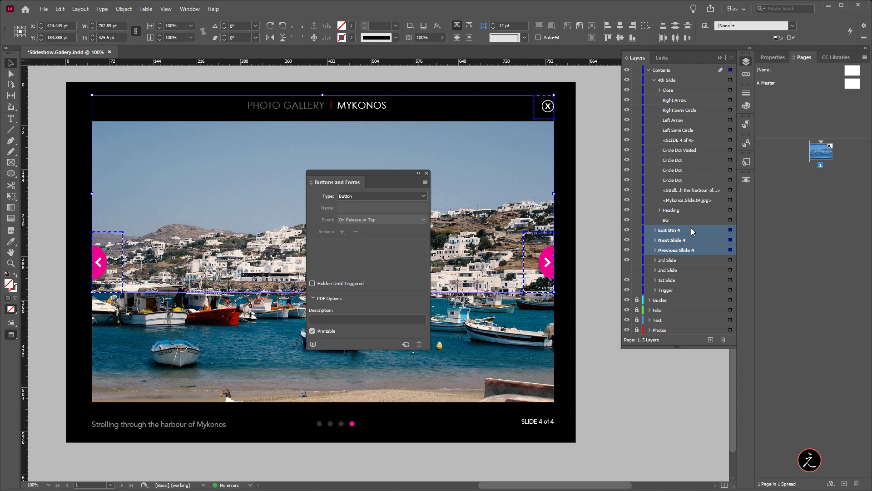
{"action": "left_click_drag", "start_coordinate": [691, 230], "coordinate": [704, 90]}
{"action": "left_click", "coordinate": [655, 80]}
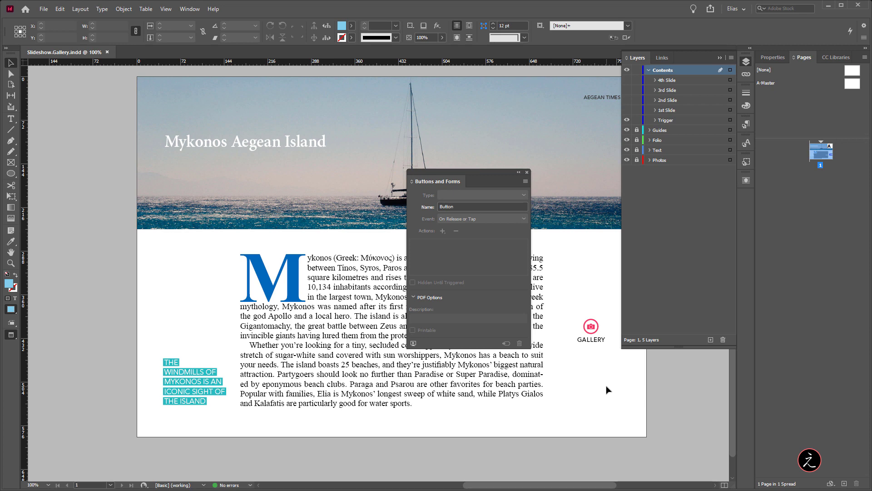
- Make the 1st, 2nd, 3rd and 4th Slide groups all visible
{"action": "left_click_drag", "start_coordinate": [625, 119], "coordinate": [628, 109]}
{"action": "left_click", "coordinate": [629, 102]}
{"action": "left_click", "coordinate": [629, 89]}
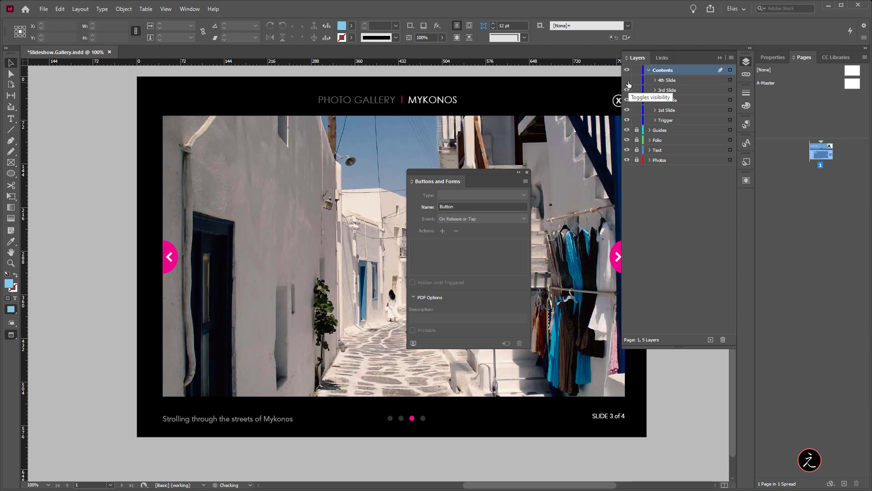
{"action": "left_click", "coordinate": [627, 80]}
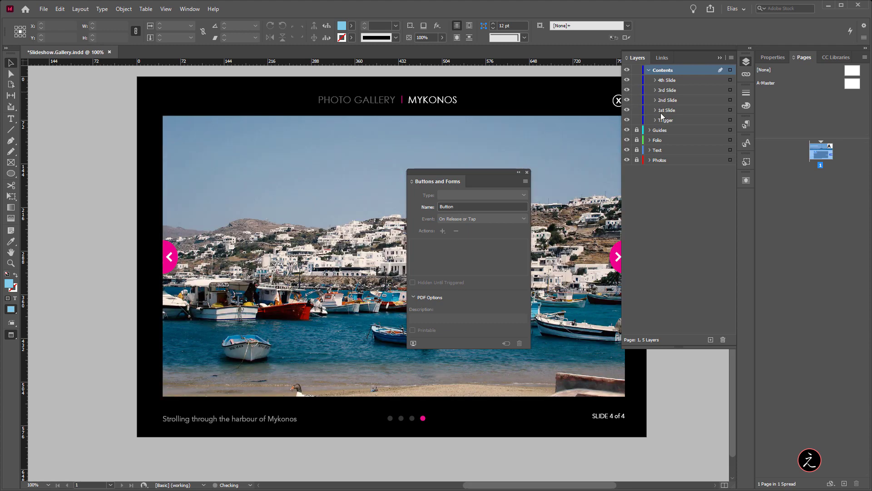
- Reorder the groups on the Contents layer from top to bottom as Trigger, 1st Slide, 2nd Slide, 3rd Slide, 4th Slide
{"action": "left_click", "coordinate": [688, 120]}
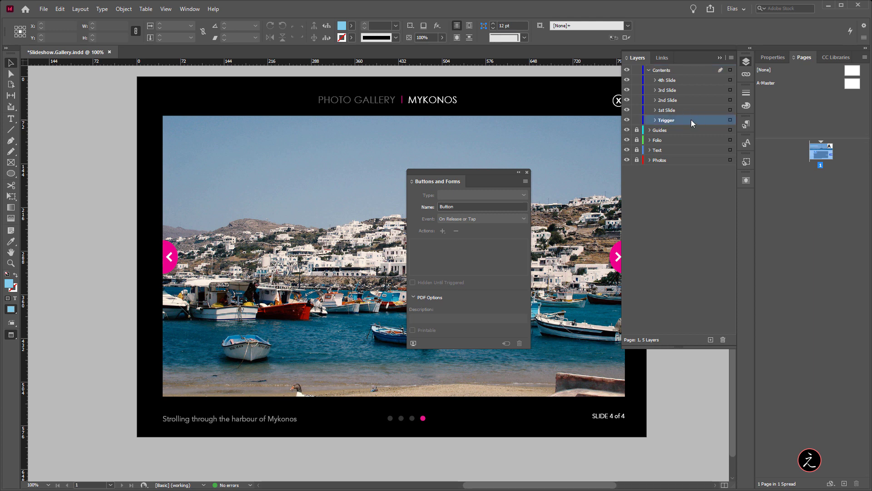
{"action": "left_click_drag", "start_coordinate": [691, 120], "coordinate": [693, 76]}
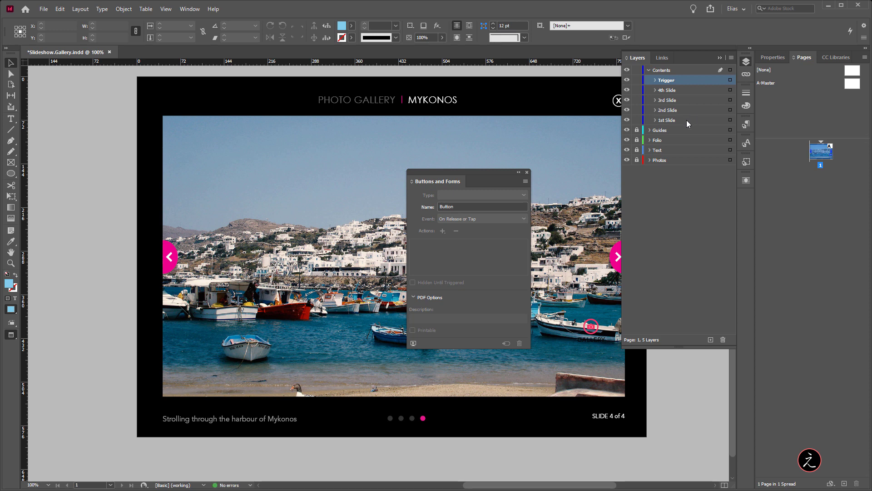
{"action": "left_click_drag", "start_coordinate": [686, 120], "coordinate": [681, 85]}
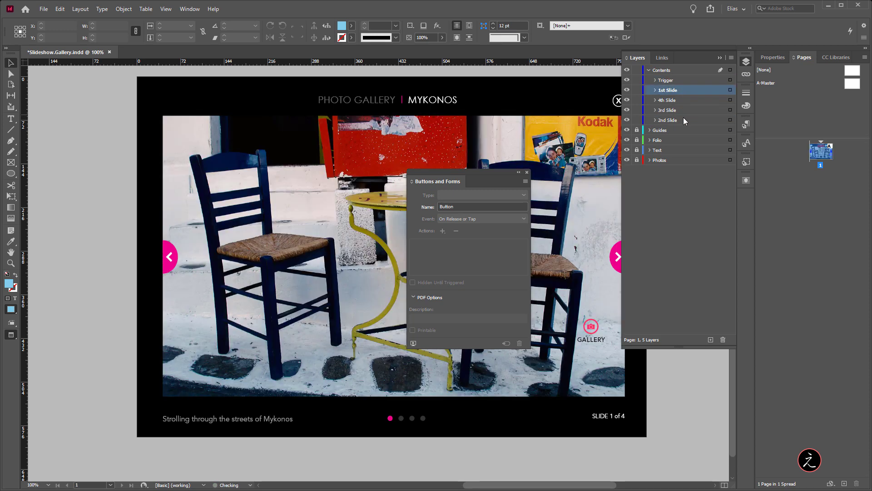
{"action": "mouse_move", "coordinate": [683, 120]}
{"action": "left_mouse_down"}
{"action": "mouse_move", "coordinate": [683, 98]}
{"action": "mouse_move", "coordinate": [686, 107]}
{"action": "left_mouse_up"}
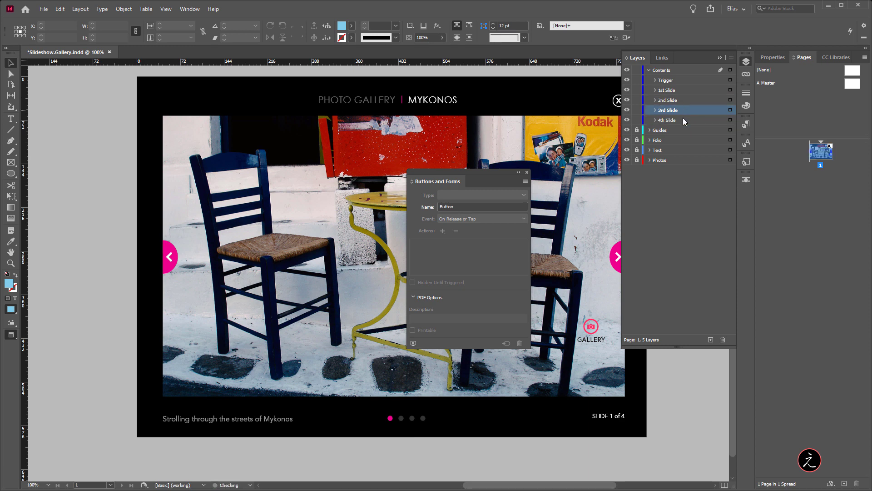
- Select the Trigger group and all four slide groups together and convert them into one multi-state object with a separate state for each
{"action": "left_click", "coordinate": [701, 80]}
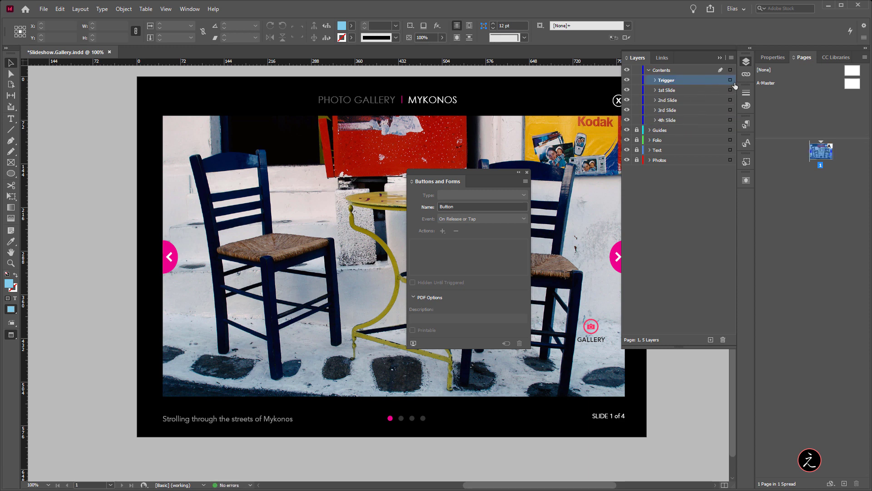
{"action": "left_click", "coordinate": [729, 81], "text": "shift"}
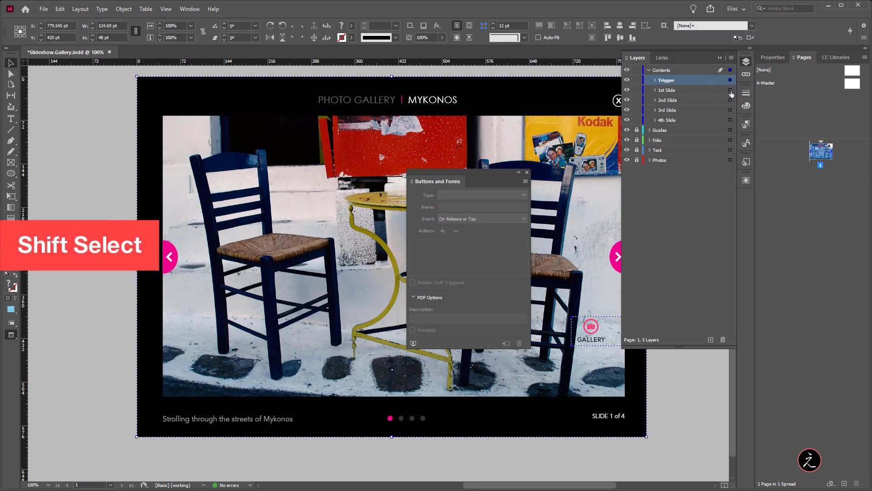
{"action": "left_click", "coordinate": [730, 90], "text": "shift"}
{"action": "left_click", "coordinate": [730, 99], "text": "shift"}
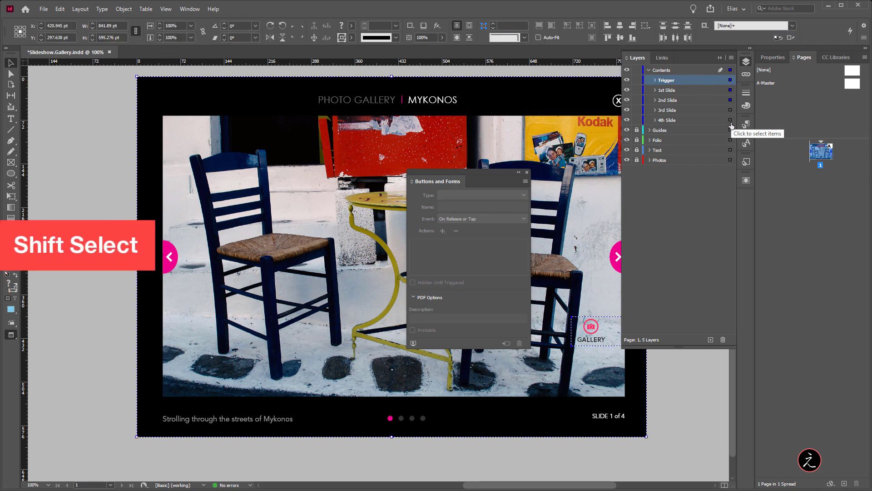
{"action": "left_click", "coordinate": [730, 110], "text": "shift"}
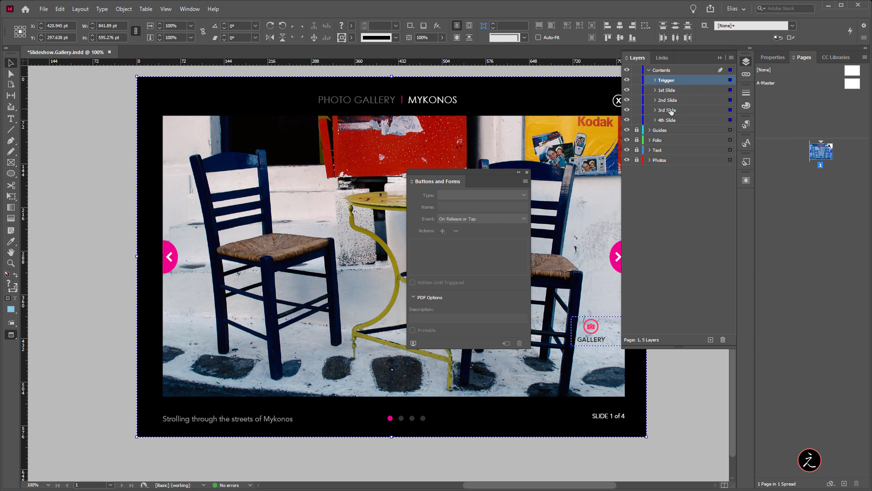
{"action": "left_click", "coordinate": [194, 6]}
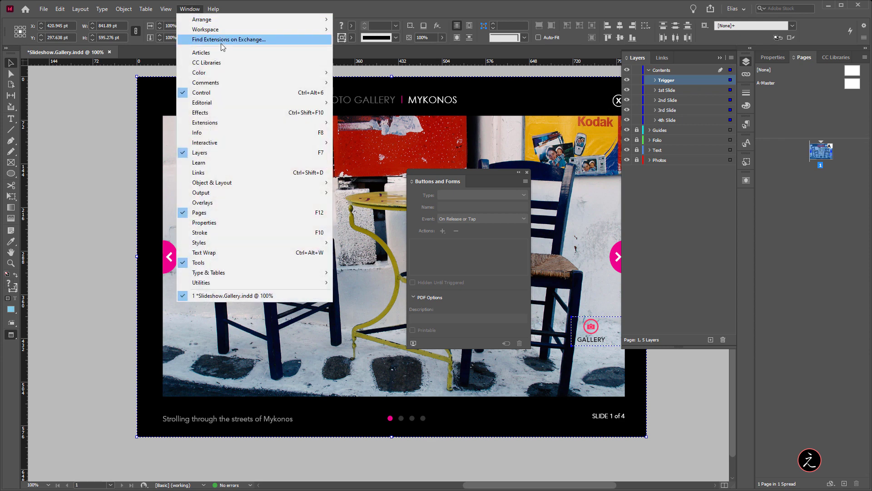
{"action": "mouse_move", "coordinate": [290, 146]}
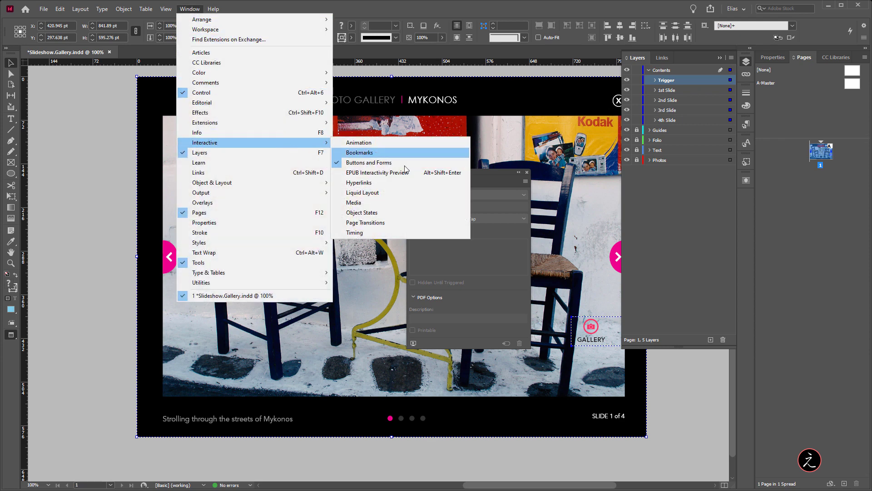
{"action": "left_click", "coordinate": [427, 211]}
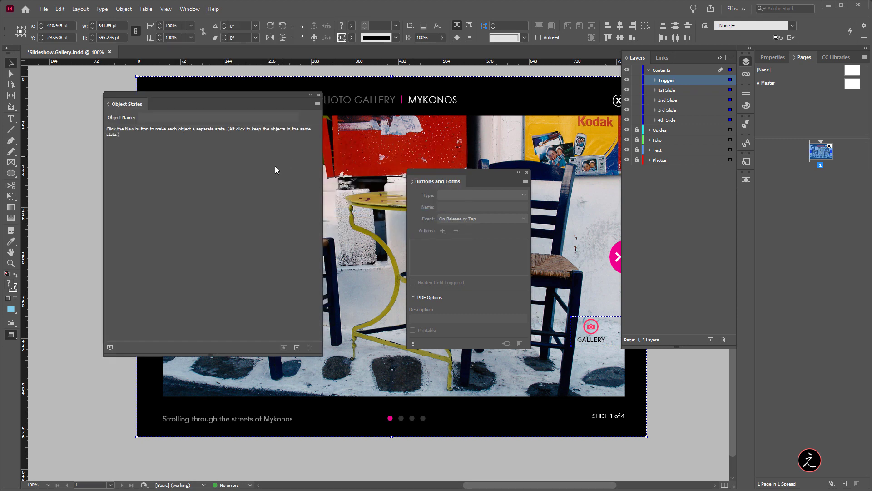
{"action": "left_click", "coordinate": [297, 348]}
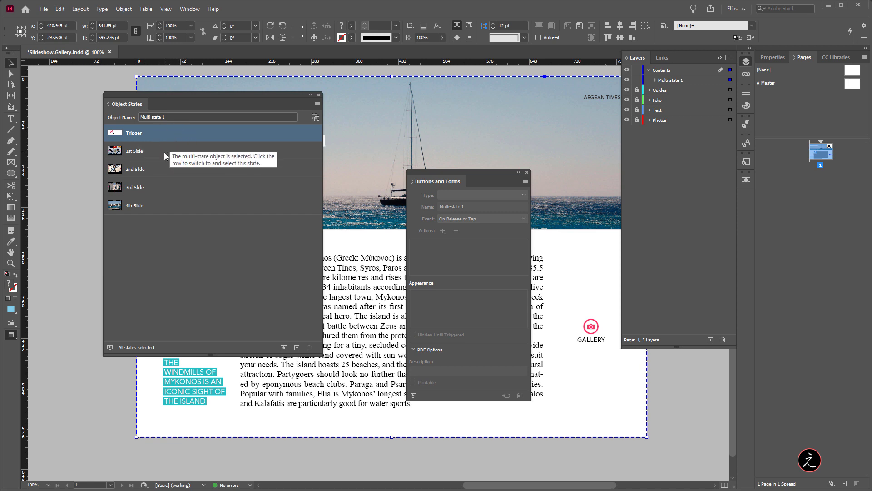
- Rename the multi-state object as Gallery MSO
{"action": "left_click", "coordinate": [178, 117]}
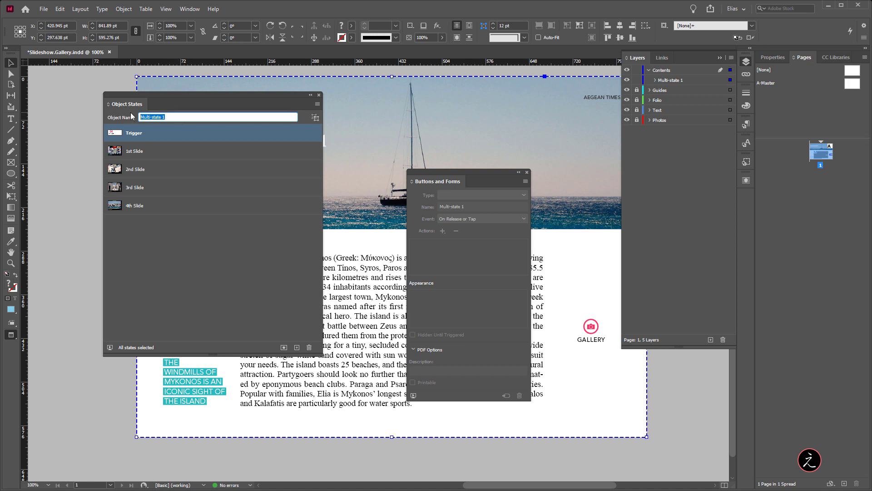
{"action": "type", "text": "Gallery MSO"}
{"action": "key", "text": "Return"}
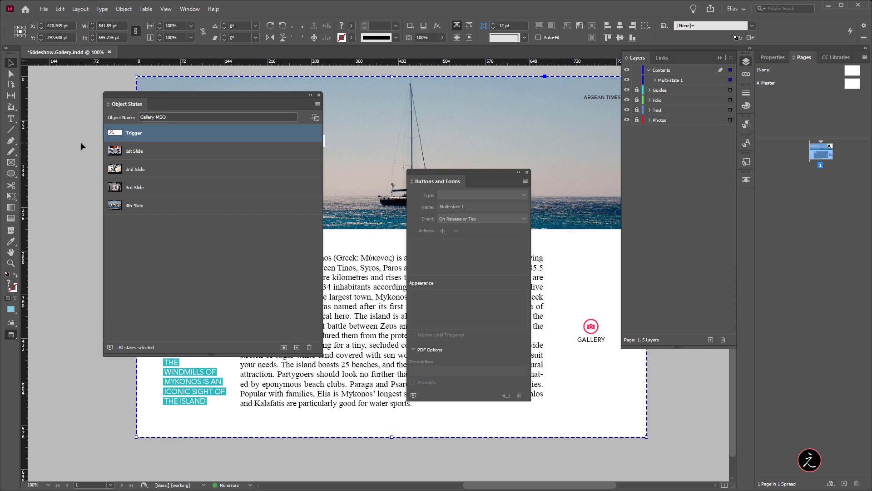
{"action": "left_click", "coordinate": [80, 142]}
{"action": "left_click", "coordinate": [674, 81]}
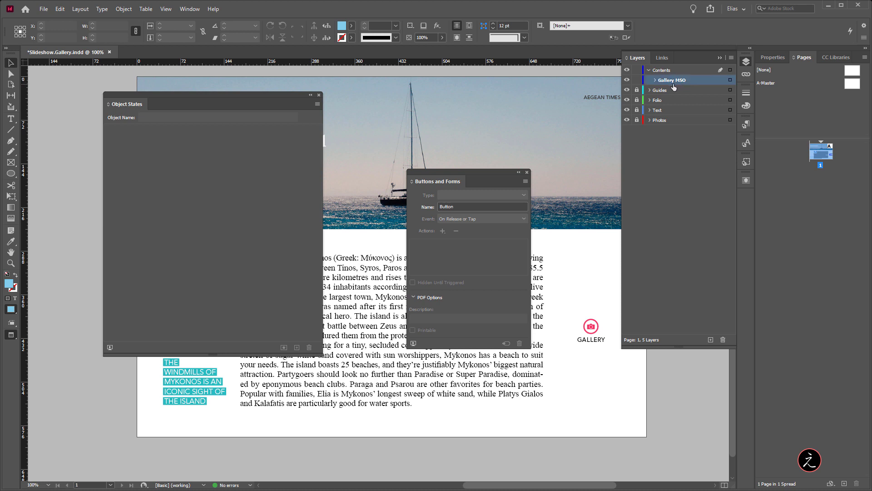
- Give the Trigger button inside Gallery MSO's Trigger state a Go To State action targeting the 1st Slide
{"action": "left_click", "coordinate": [655, 80]}
{"action": "left_click", "coordinate": [729, 80]}
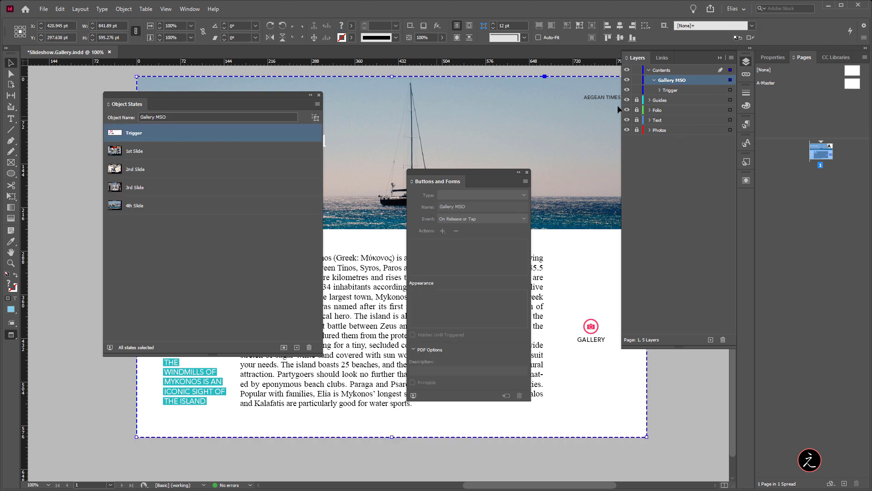
{"action": "left_click", "coordinate": [660, 90]}
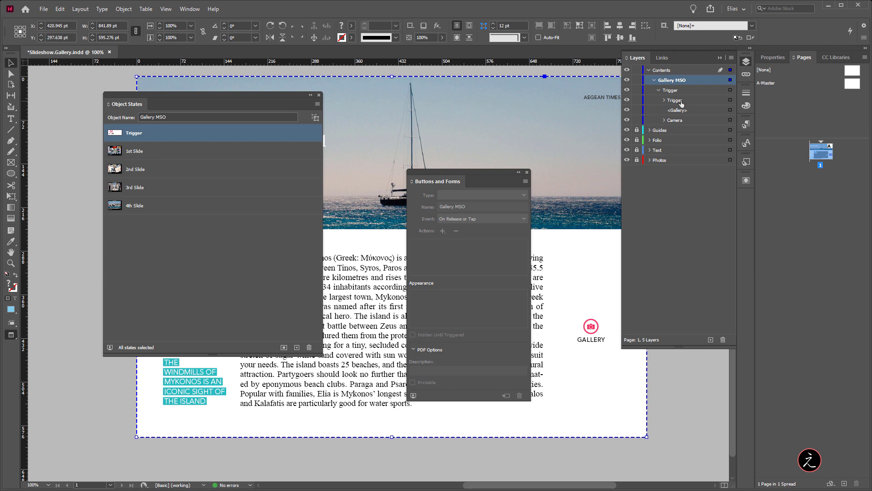
{"action": "left_click", "coordinate": [730, 101]}
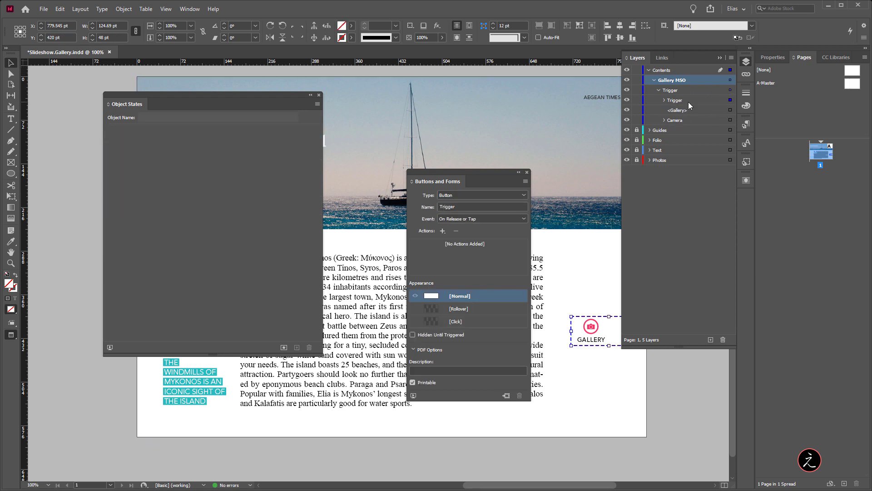
{"action": "left_click", "coordinate": [443, 231]}
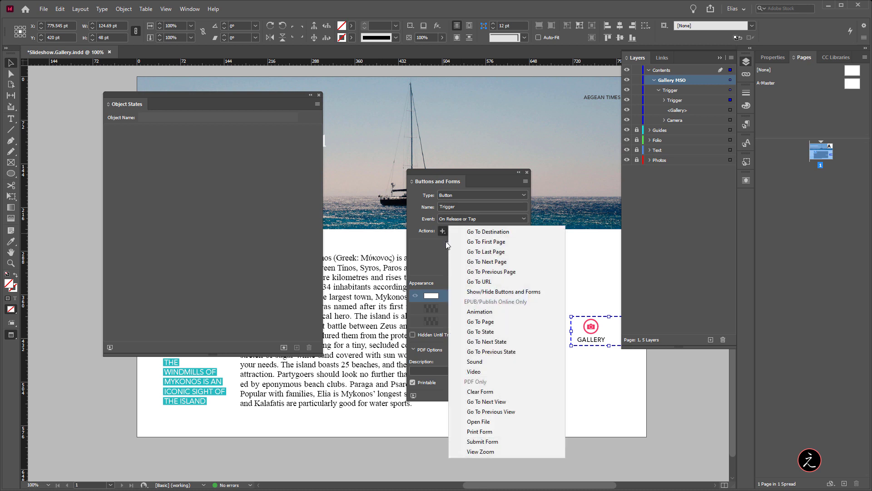
{"action": "left_click", "coordinate": [508, 331]}
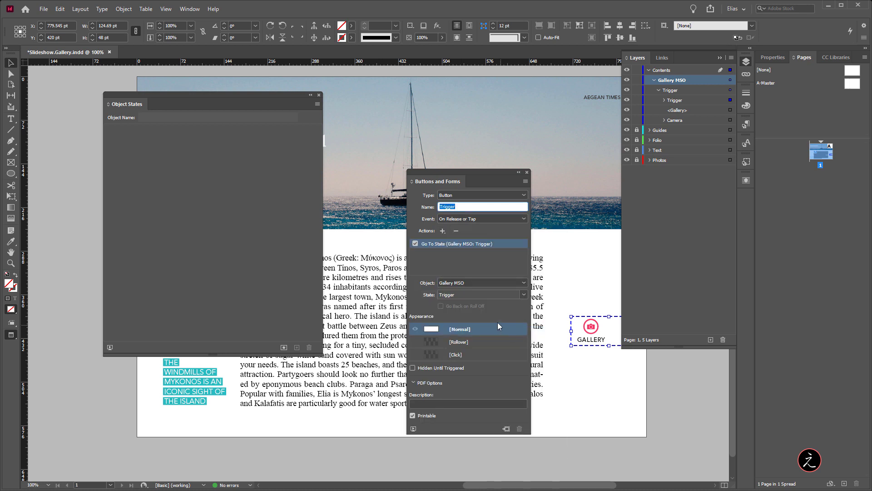
{"action": "left_click", "coordinate": [483, 294]}
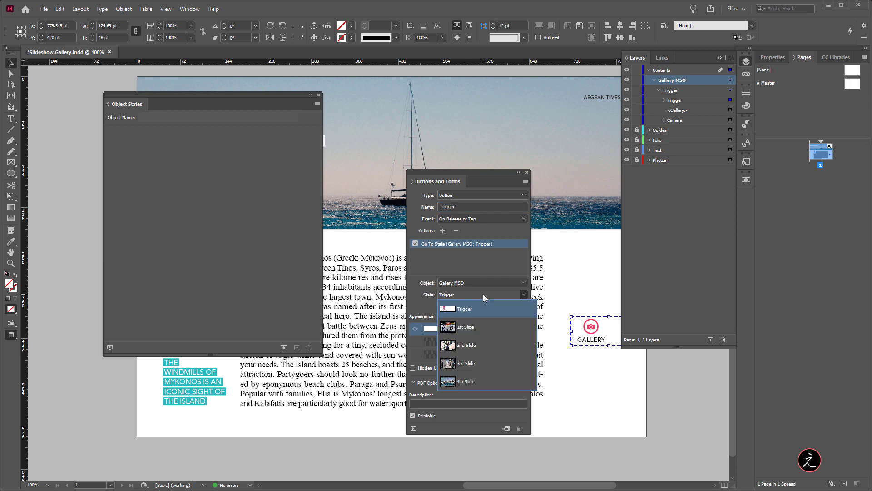
{"action": "left_click", "coordinate": [488, 326]}
{"action": "left_click_drag", "start_coordinate": [462, 178], "coordinate": [413, 167]}
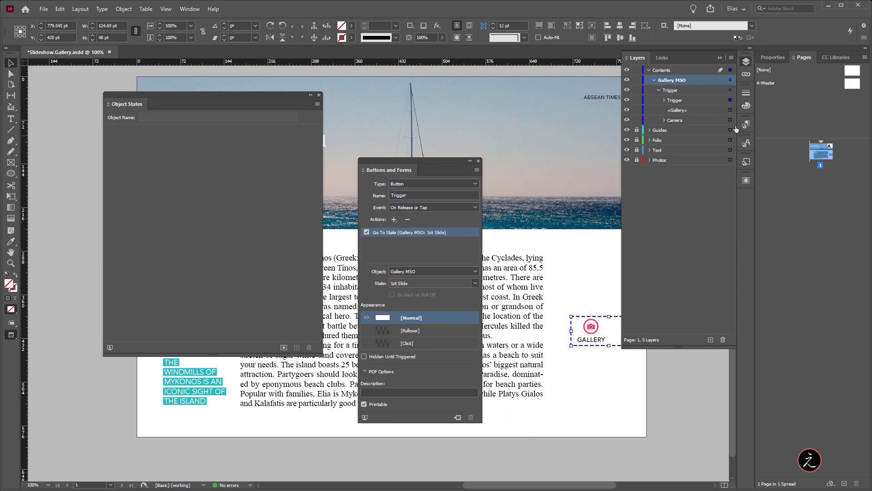
- In Gallery MSO's 1st Slide state, give the Next Slide button a Go To State action targeting the 2nd Slide
{"action": "left_click", "coordinate": [729, 81]}
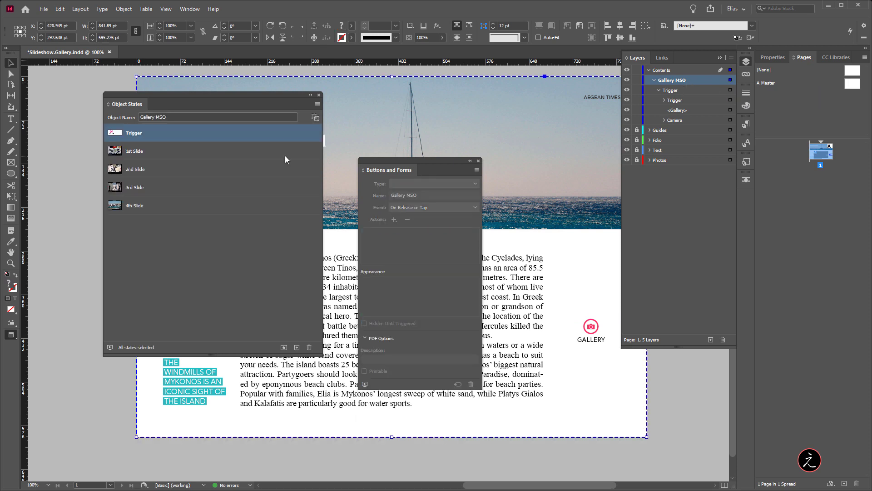
{"action": "left_click", "coordinate": [177, 149]}
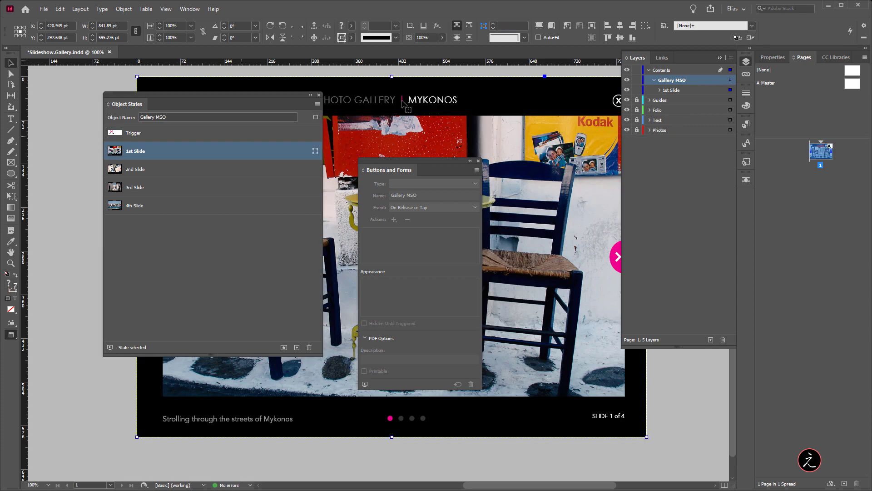
{"action": "left_click", "coordinate": [659, 90]}
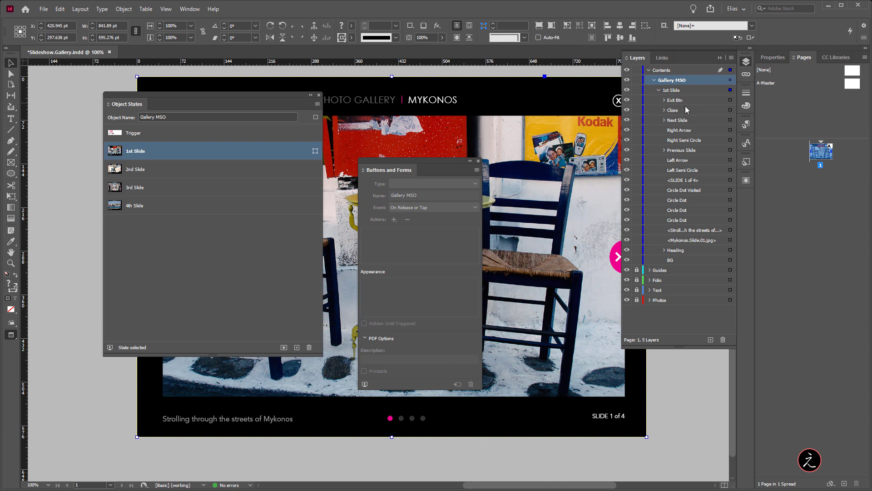
{"action": "left_click", "coordinate": [730, 120]}
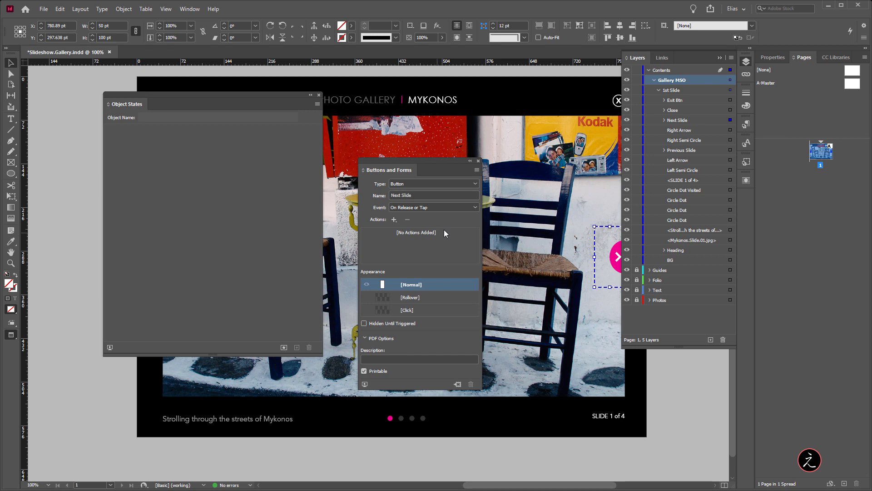
{"action": "left_click", "coordinate": [393, 219]}
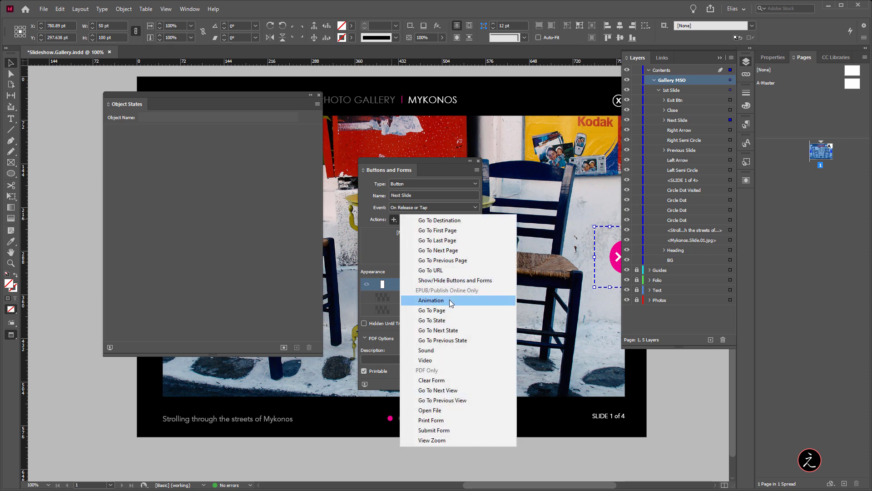
{"action": "left_click", "coordinate": [460, 320]}
{"action": "left_click", "coordinate": [421, 285]}
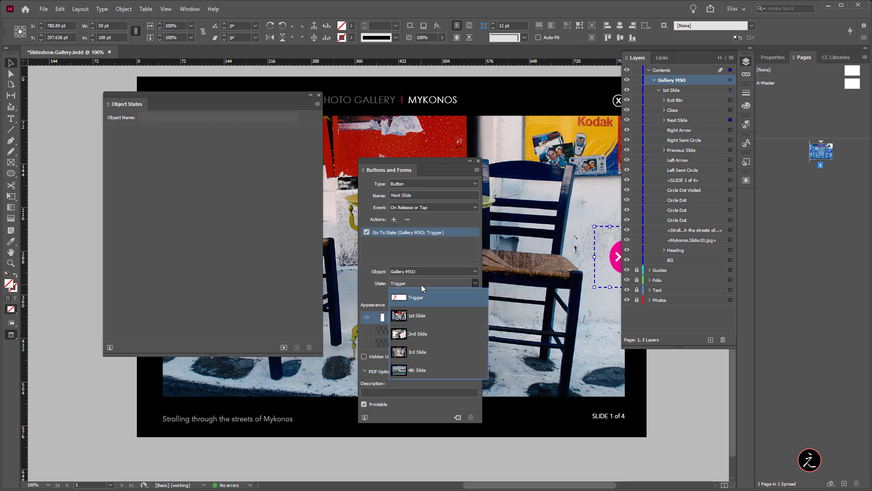
{"action": "left_click", "coordinate": [433, 335]}
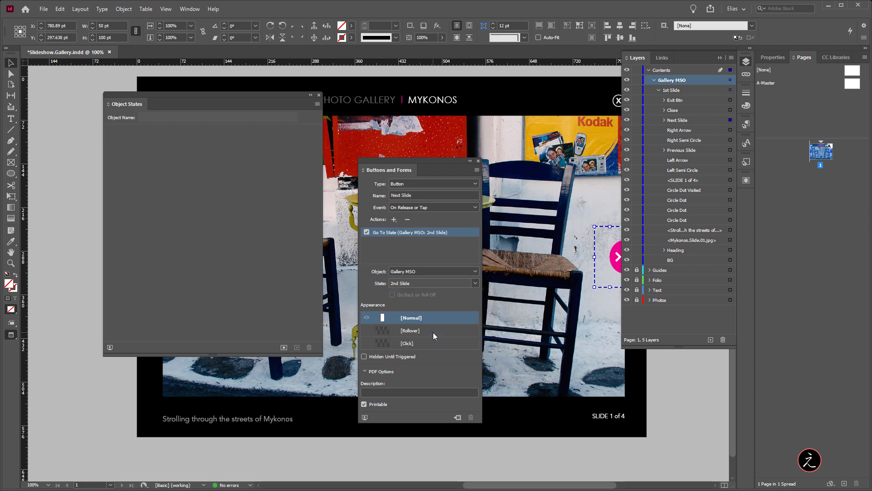
{"action": "left_click_drag", "start_coordinate": [415, 159], "coordinate": [397, 111]}
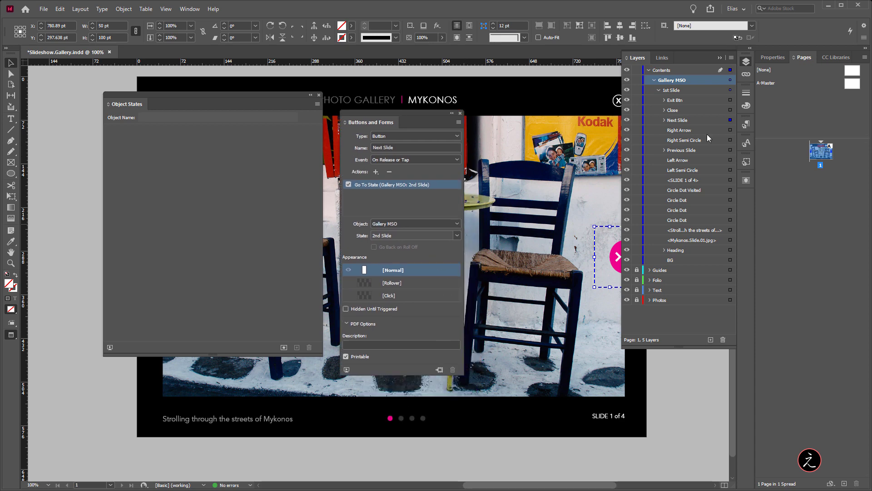
- Give the 1st Slide's Previous Slide button a Go To State action targeting the 4th Slide
{"action": "left_click", "coordinate": [730, 150]}
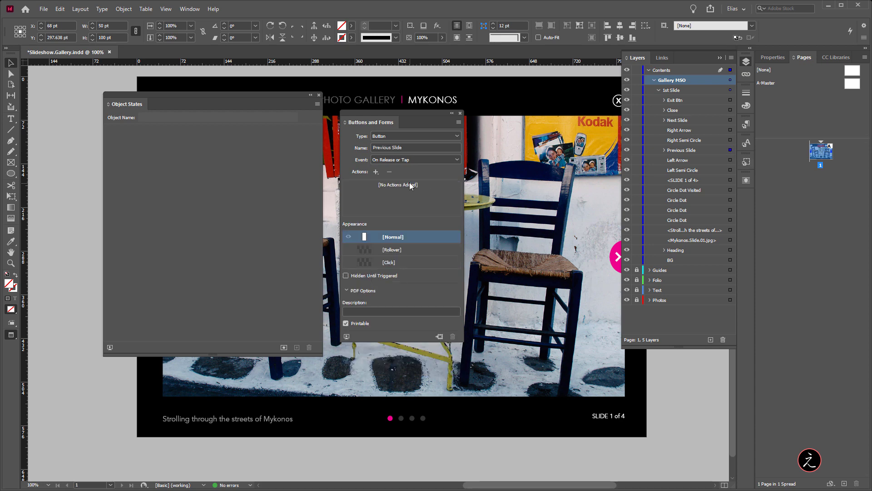
{"action": "left_click", "coordinate": [376, 172]}
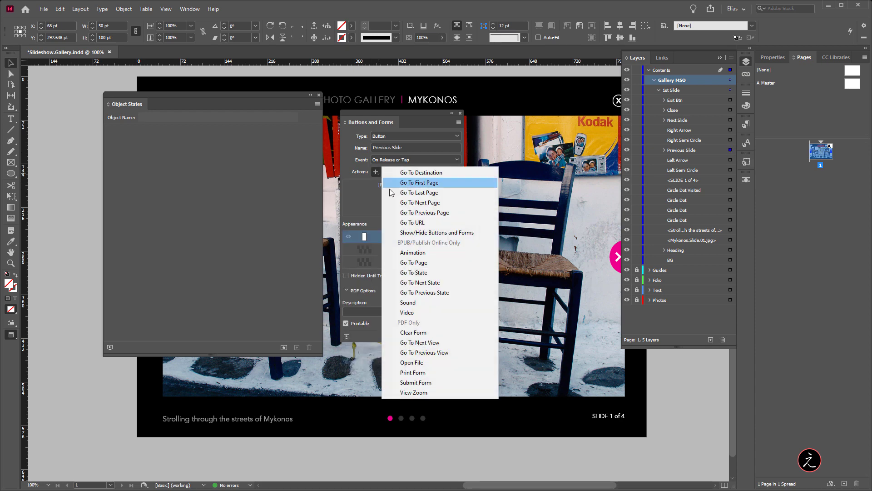
{"action": "left_click", "coordinate": [447, 274]}
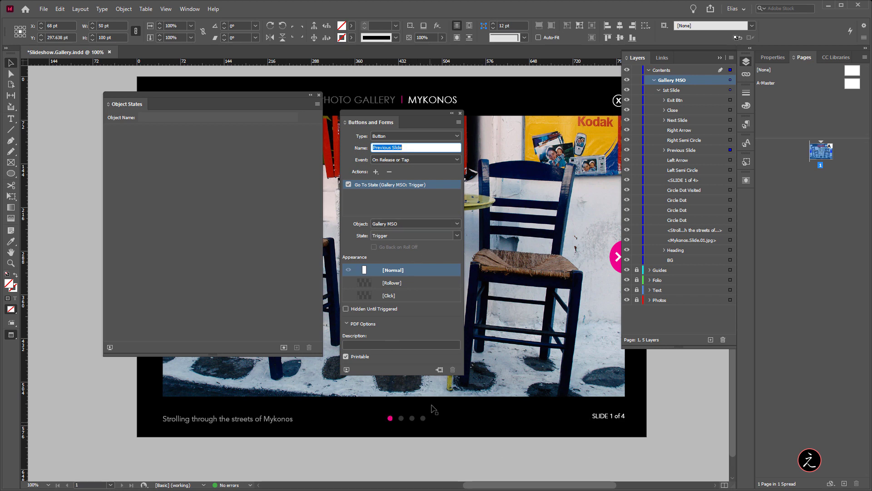
{"action": "left_click", "coordinate": [399, 236]}
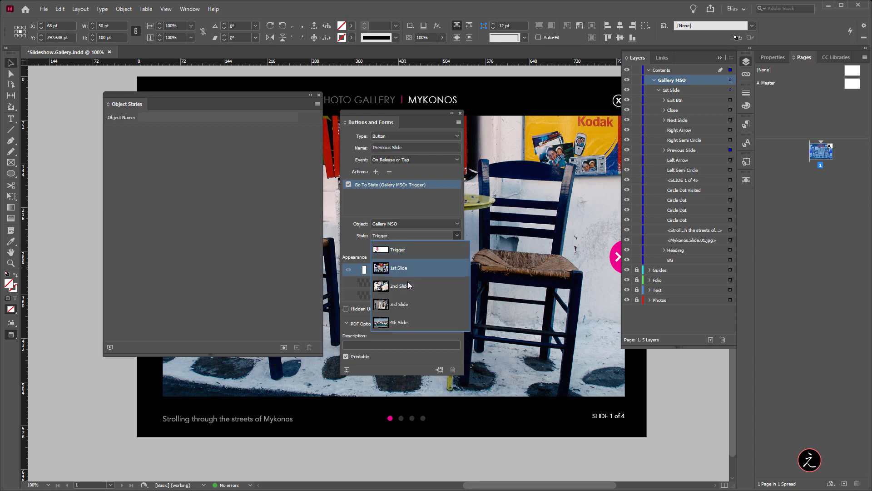
{"action": "left_click", "coordinate": [419, 321]}
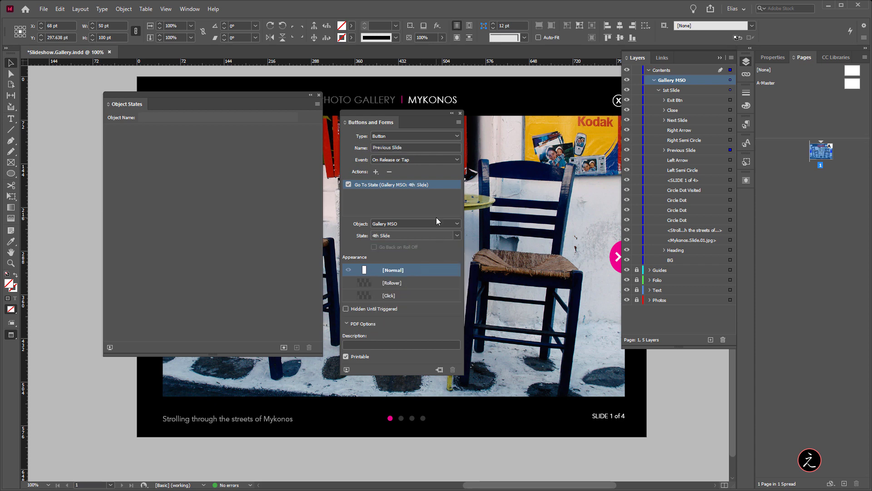
- In Gallery MSO's 2nd Slide state, give the Next Slide 2 button a Go To State action targeting the 3rd Slide
{"action": "left_click", "coordinate": [730, 80]}
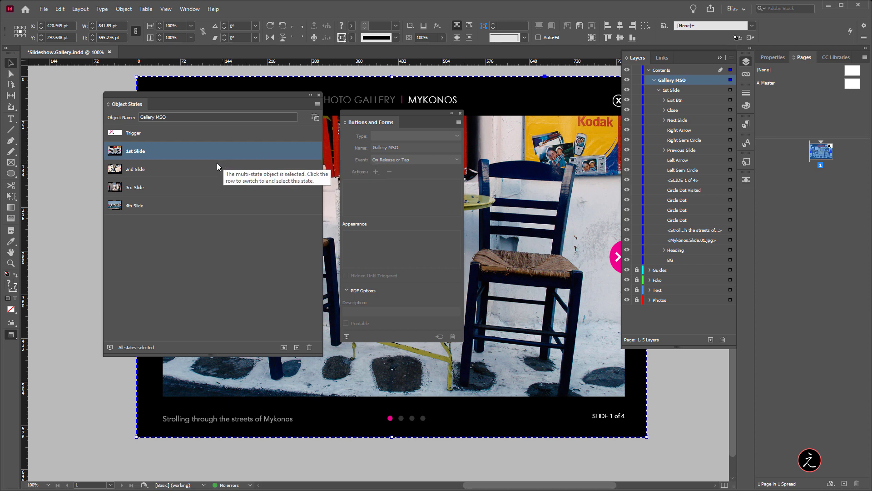
{"action": "left_click", "coordinate": [198, 171]}
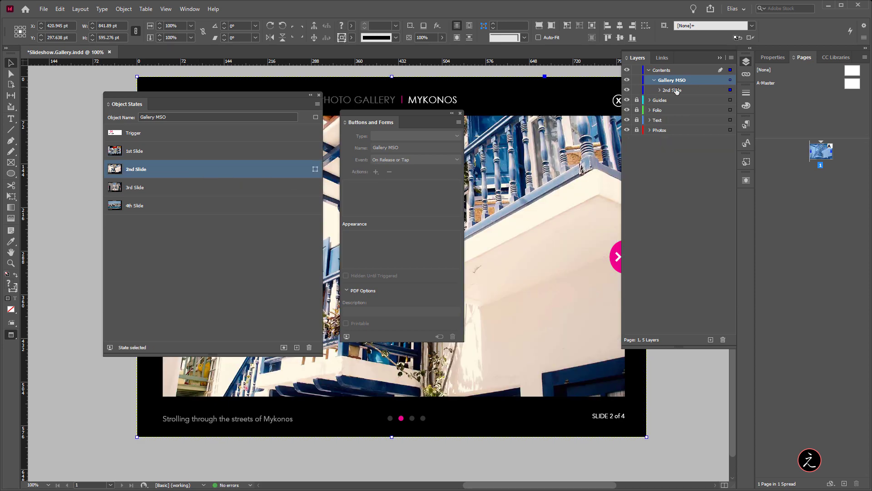
{"action": "left_click", "coordinate": [658, 90]}
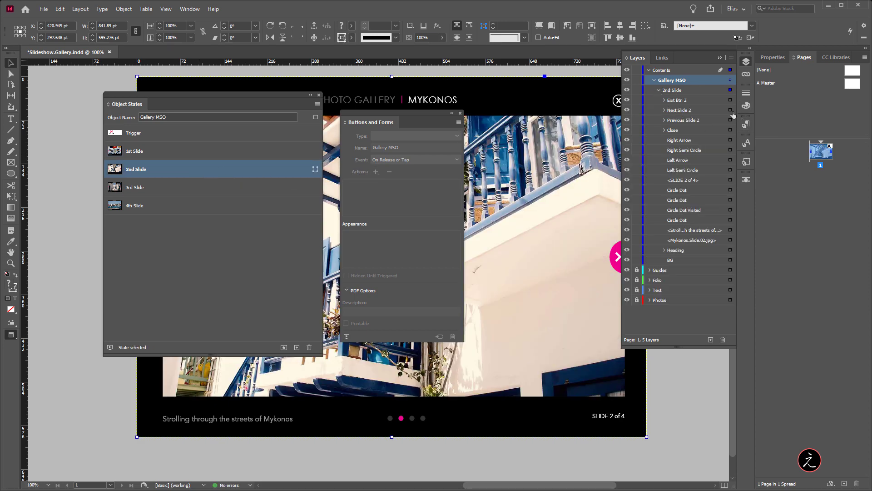
{"action": "left_click", "coordinate": [730, 110]}
{"action": "left_click", "coordinate": [375, 172]}
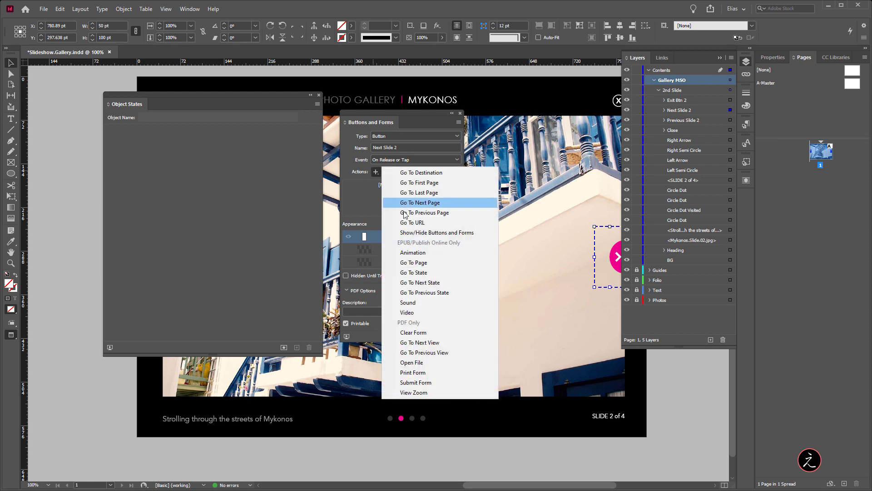
{"action": "left_click", "coordinate": [440, 273]}
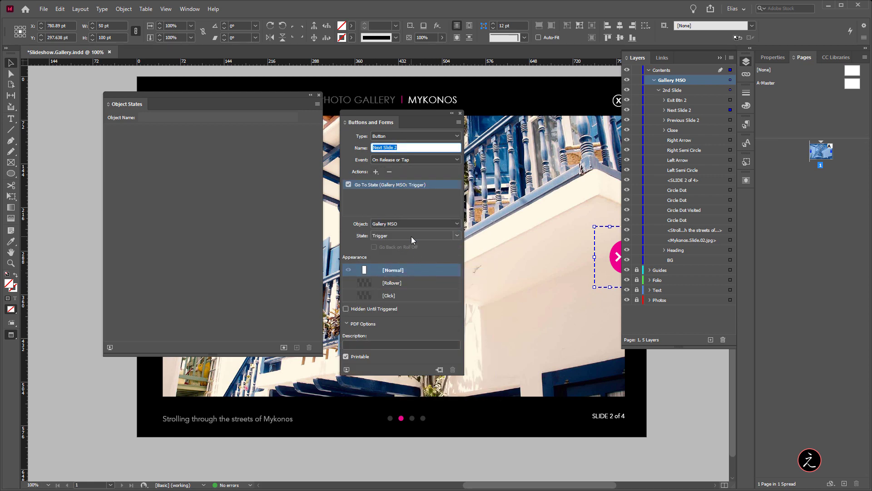
{"action": "left_click", "coordinate": [411, 236]}
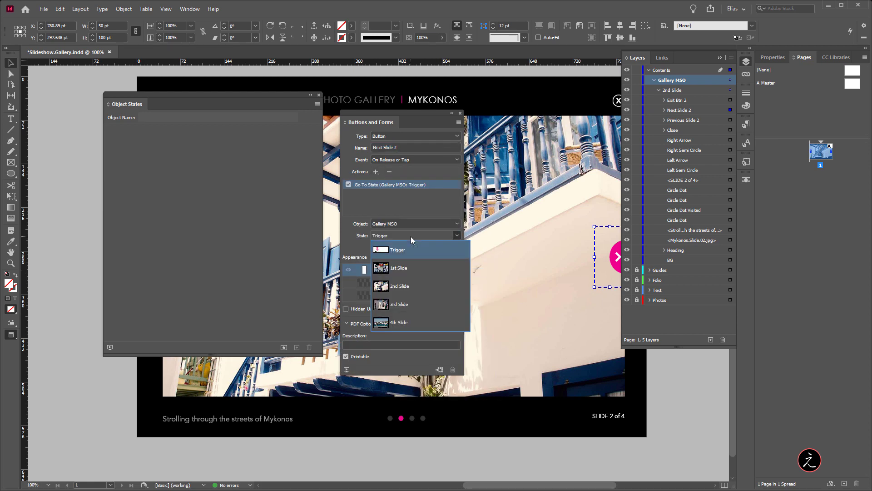
{"action": "left_click", "coordinate": [420, 304]}
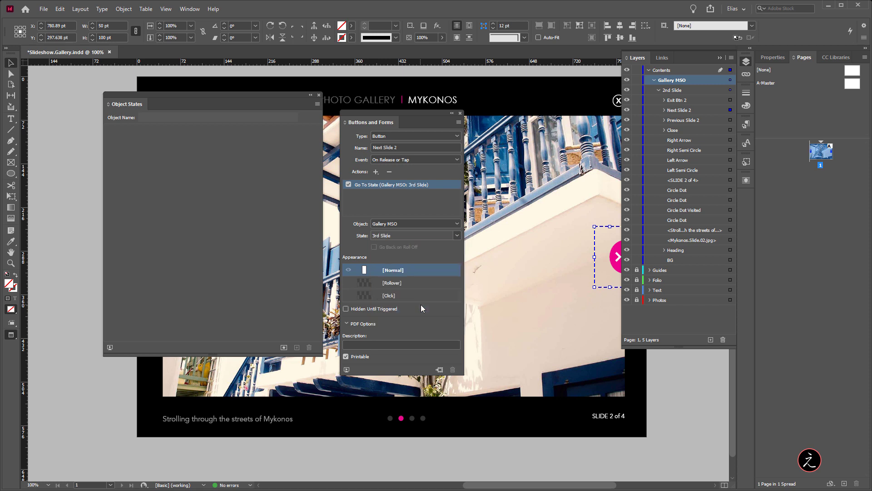
- Give the 2nd Slide's Previous Slide 2 button a Go To State action targeting the 1st Slide
{"action": "left_click", "coordinate": [731, 120]}
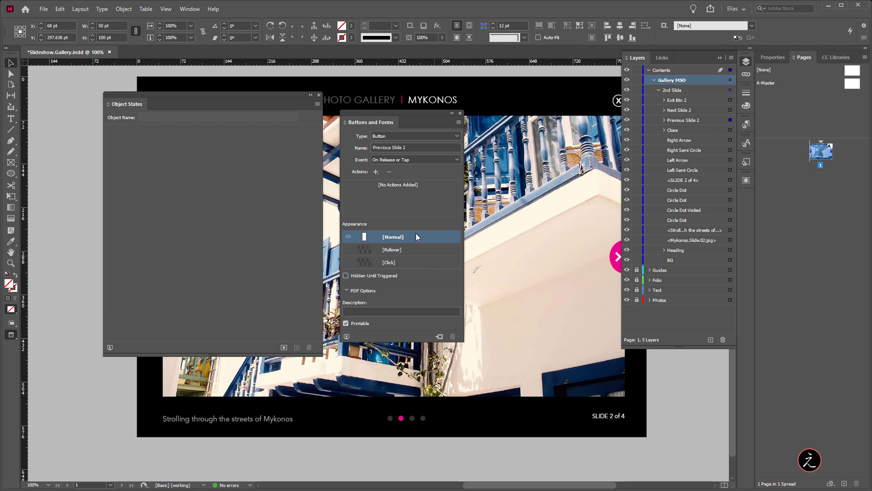
{"action": "left_click", "coordinate": [376, 173]}
{"action": "left_click", "coordinate": [442, 271]}
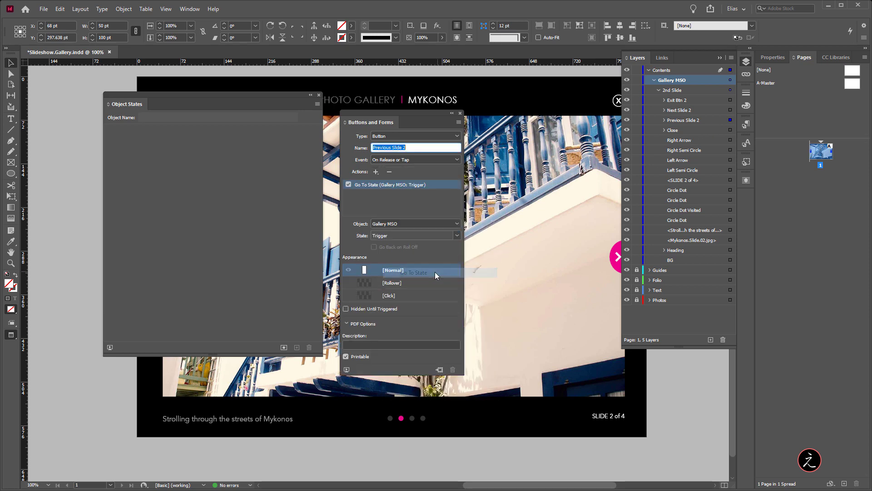
{"action": "left_click", "coordinate": [457, 236]}
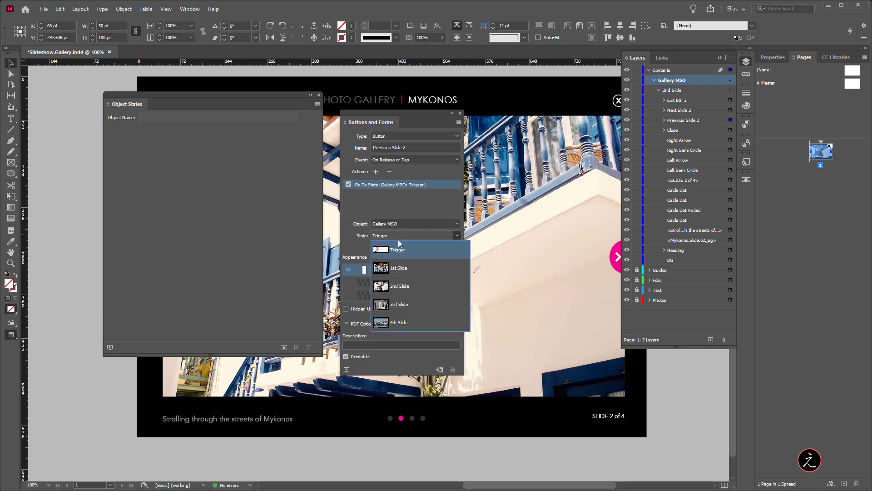
{"action": "left_click", "coordinate": [399, 271]}
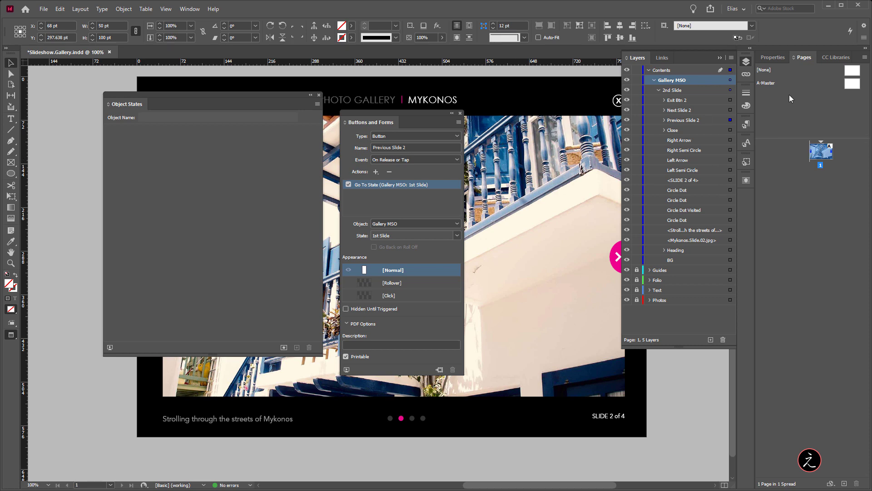
- In Gallery MSO's 3rd Slide state, give the Next Slide 3 button a Go To State action targeting the 4th Slide
{"action": "left_click", "coordinate": [730, 81]}
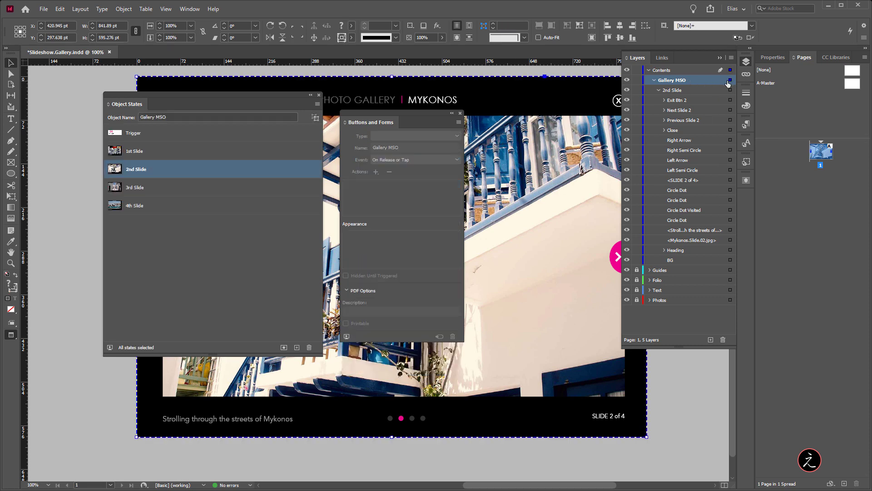
{"action": "left_click", "coordinate": [230, 193]}
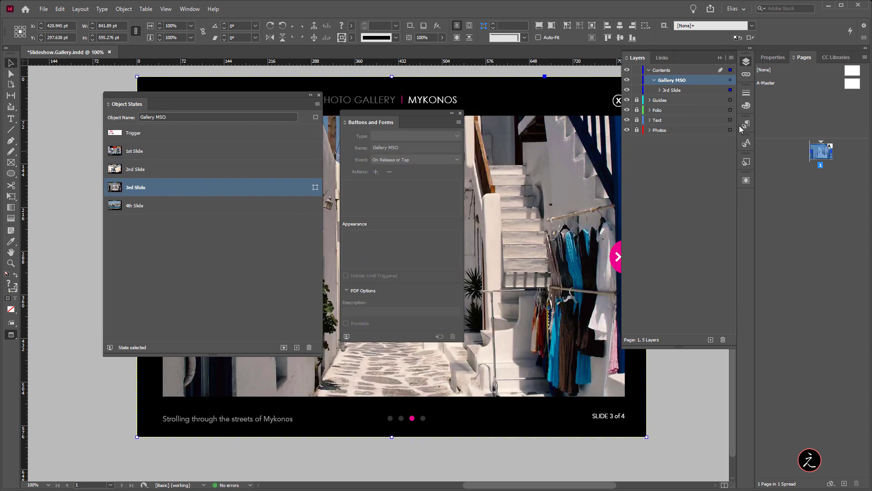
{"action": "left_click", "coordinate": [659, 90]}
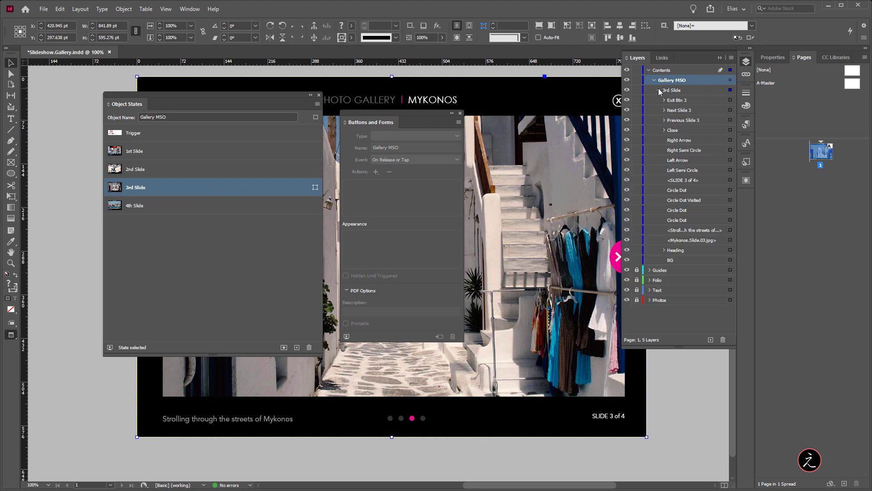
{"action": "left_click", "coordinate": [730, 110]}
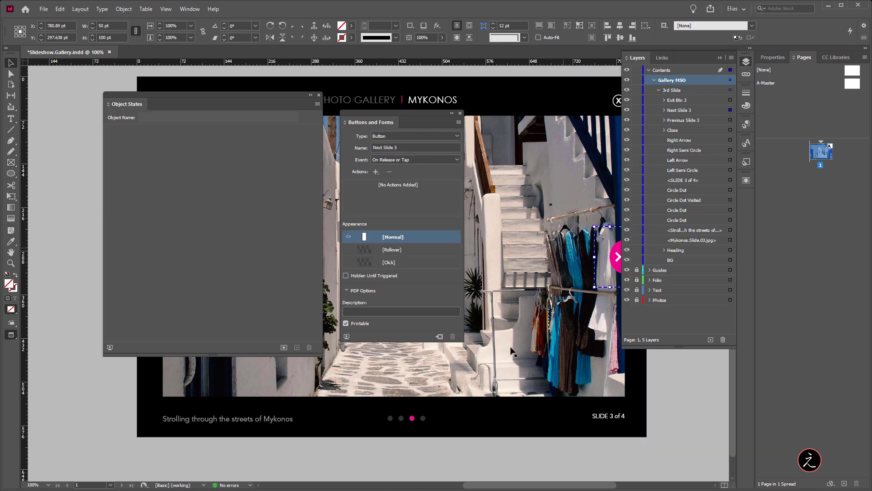
{"action": "left_click", "coordinate": [376, 171]}
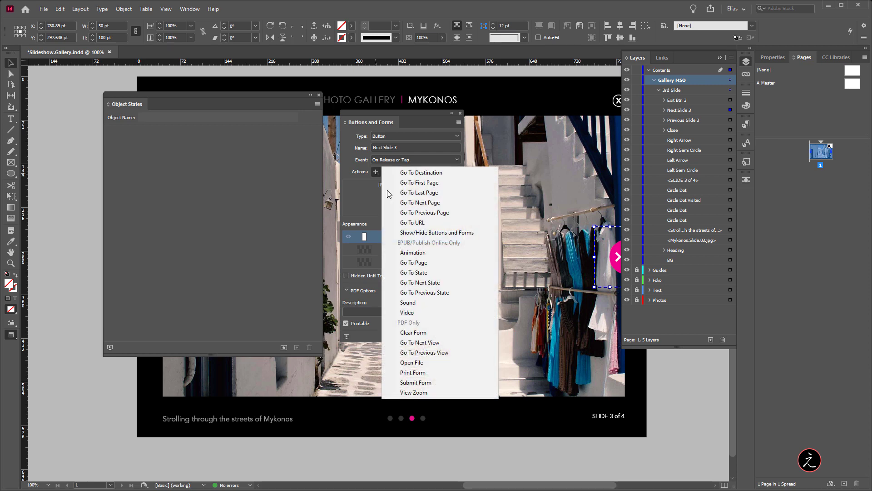
{"action": "left_click", "coordinate": [443, 270]}
{"action": "left_click", "coordinate": [407, 236]}
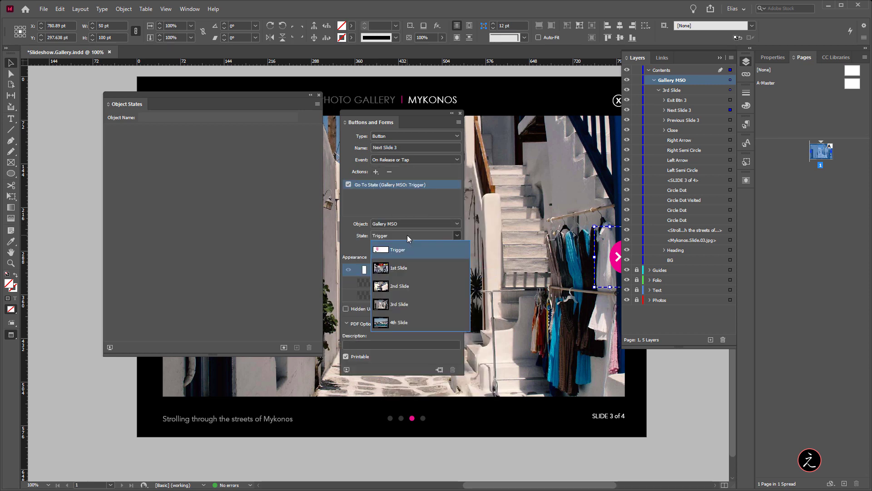
{"action": "left_click", "coordinate": [416, 323]}
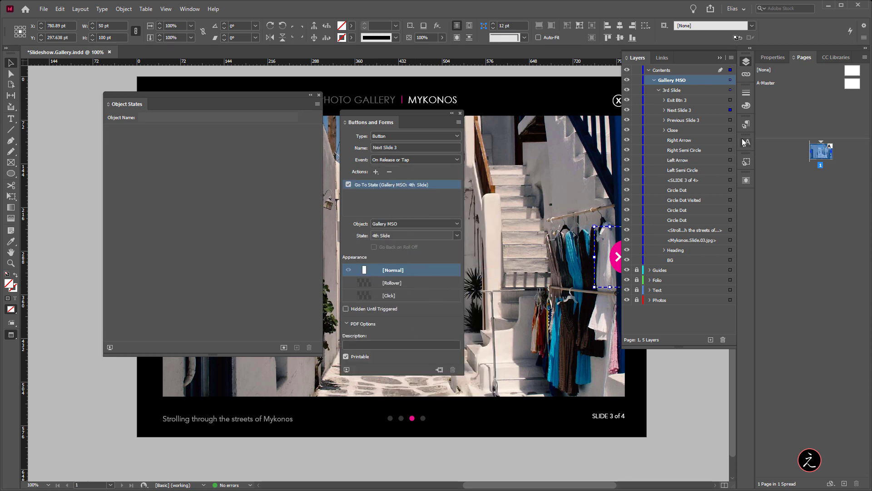
- Give the 3rd Slide's Previous Slide 3 button a Go To State action targeting the 2nd Slide
{"action": "left_click", "coordinate": [730, 120]}
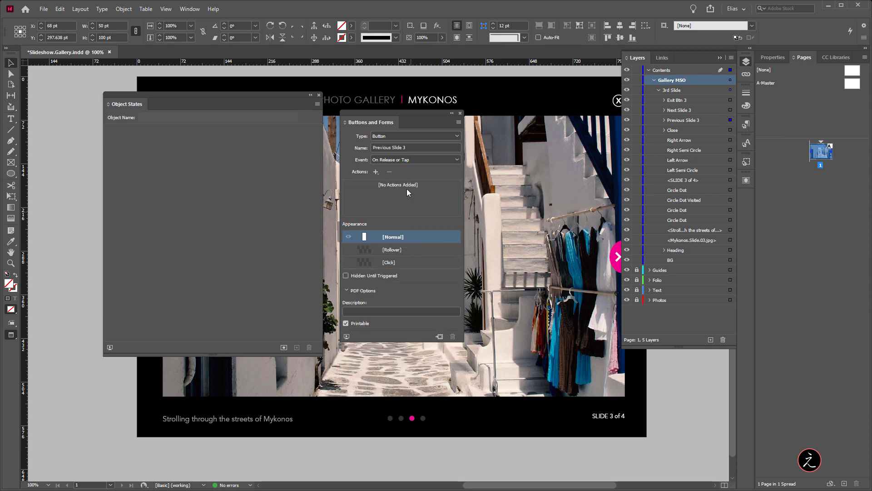
{"action": "left_click", "coordinate": [377, 172]}
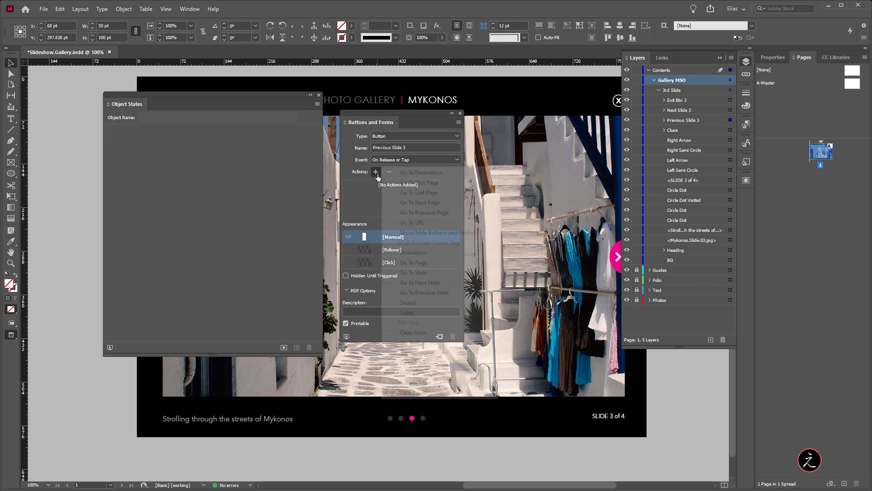
{"action": "left_click", "coordinate": [445, 273]}
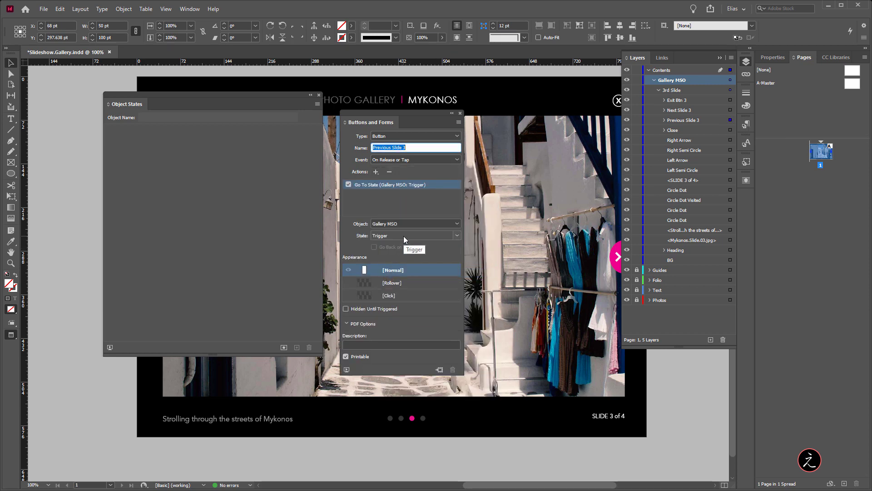
{"action": "left_click", "coordinate": [403, 235]}
{"action": "left_click", "coordinate": [408, 284]}
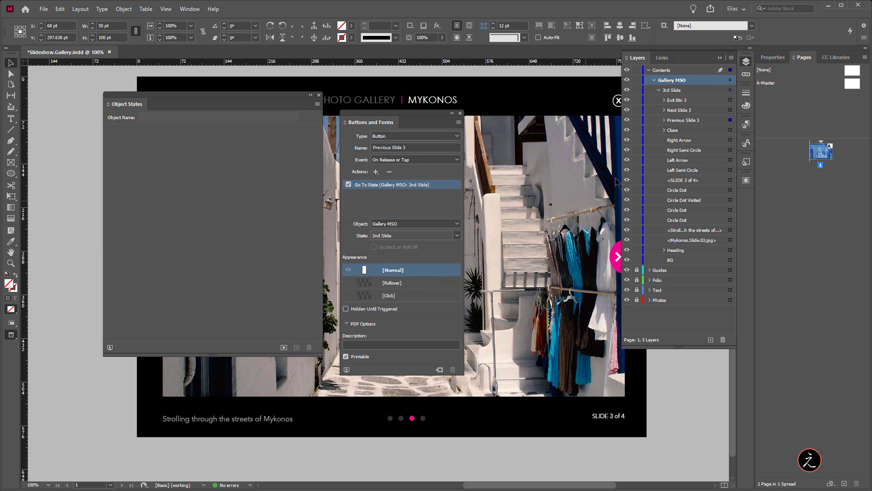
- In Gallery MSO's 4th Slide state, give the Next Slide 4 button a Go To State action targeting the 1st Slide
{"action": "left_click", "coordinate": [730, 80]}
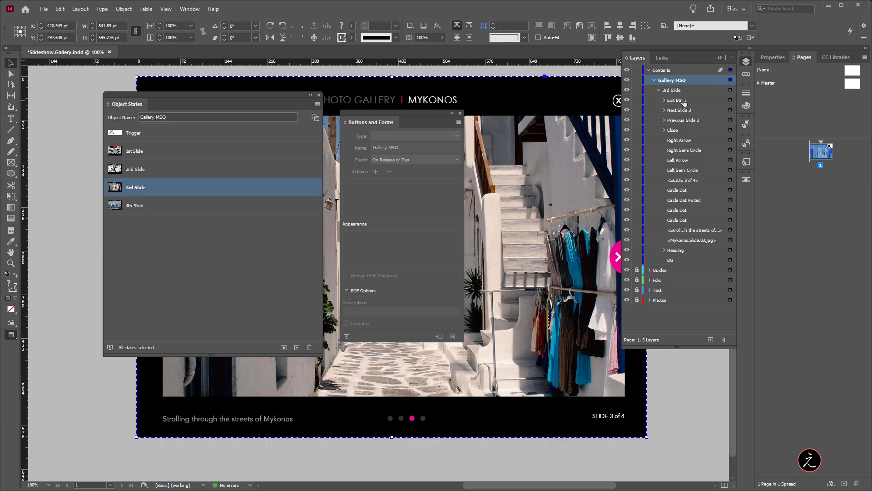
{"action": "left_click", "coordinate": [220, 209]}
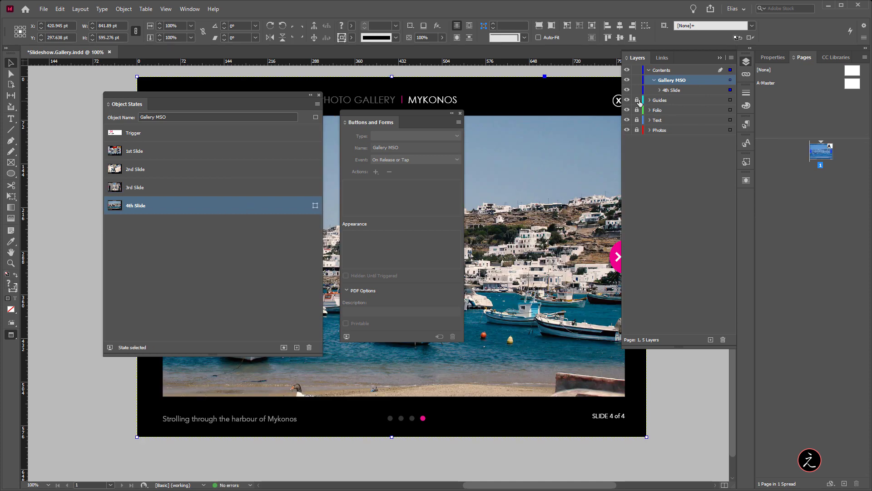
{"action": "left_click", "coordinate": [660, 90]}
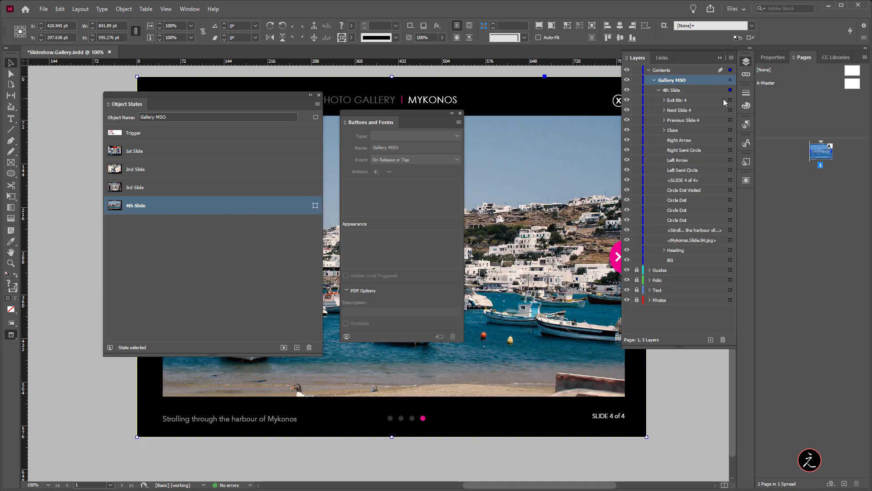
{"action": "left_click", "coordinate": [731, 110]}
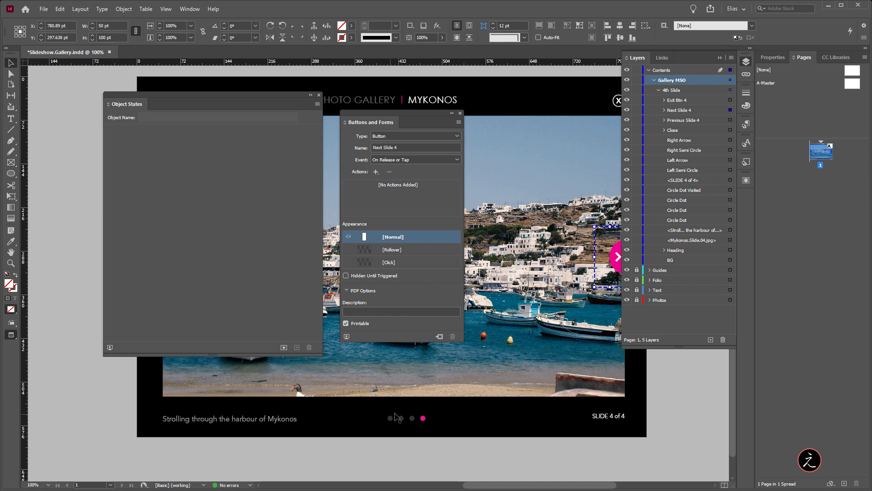
{"action": "left_click", "coordinate": [375, 172]}
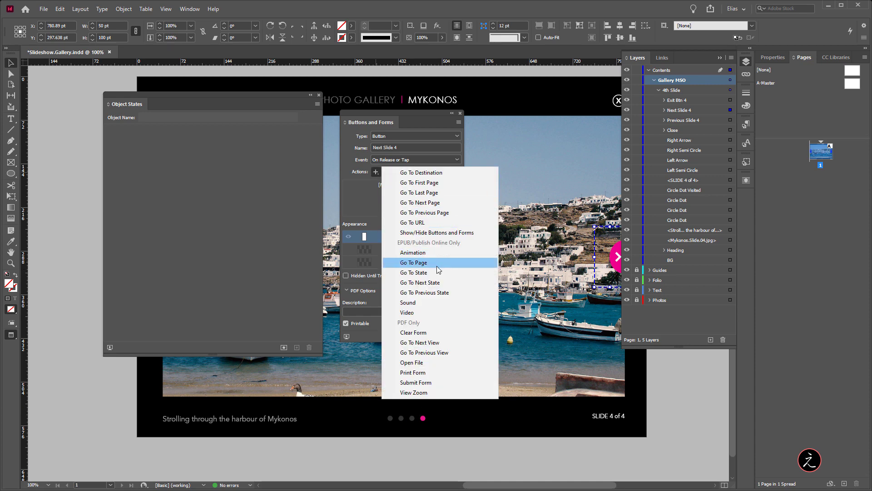
{"action": "left_click", "coordinate": [438, 271]}
{"action": "left_click", "coordinate": [405, 239]}
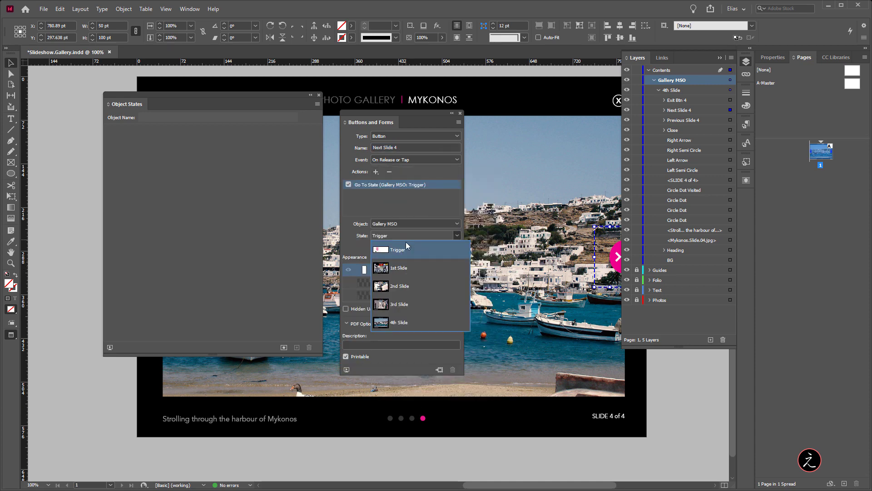
{"action": "left_click", "coordinate": [412, 267]}
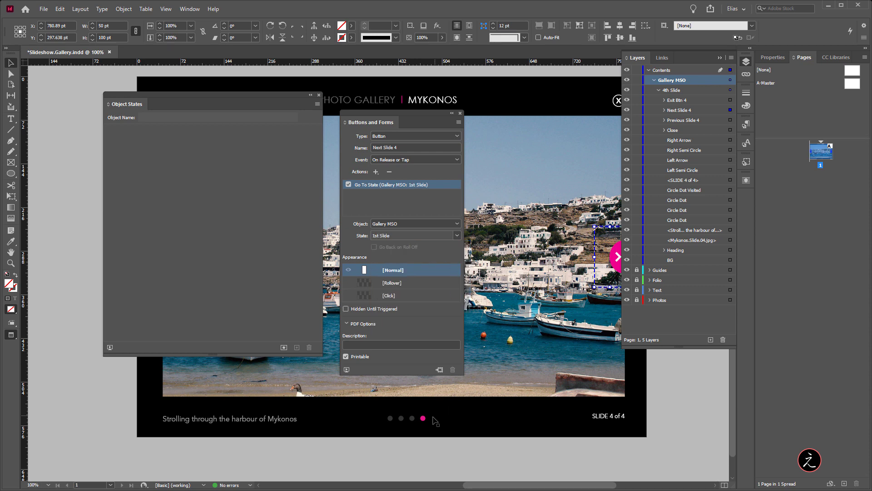
- Give the 4th Slide's Previous Slide 4 button a Go To State action targeting the 3rd Slide
{"action": "left_click", "coordinate": [730, 120]}
{"action": "left_click", "coordinate": [376, 172]}
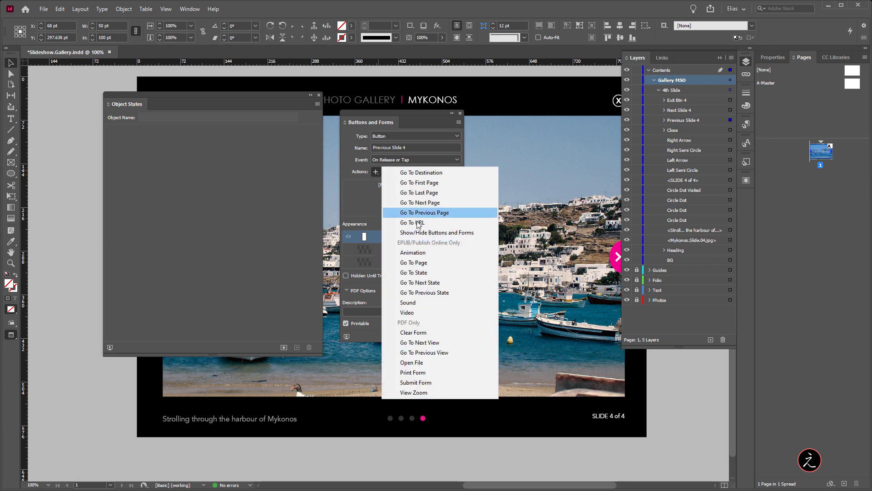
{"action": "left_click", "coordinate": [437, 272]}
{"action": "left_click", "coordinate": [405, 235]}
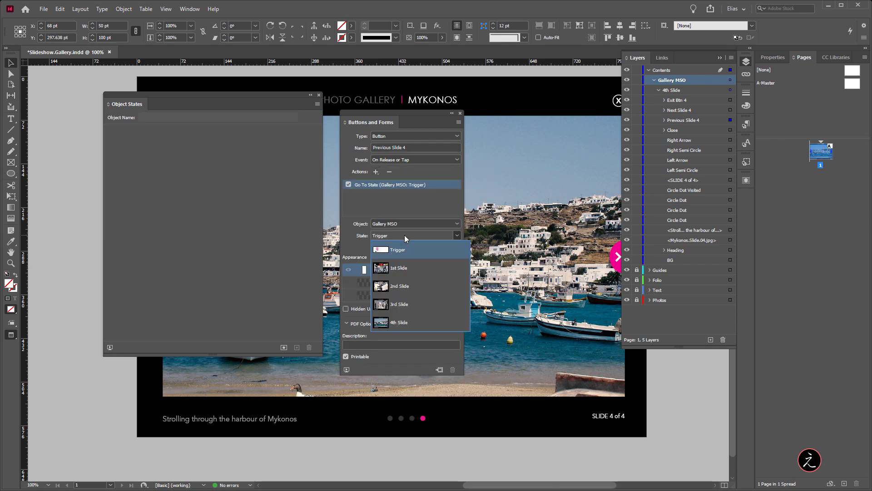
{"action": "left_click", "coordinate": [414, 304]}
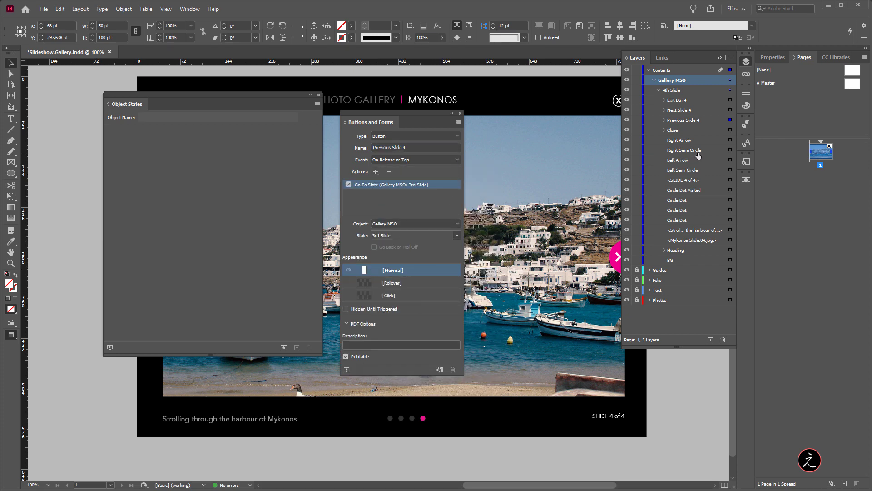
- Switch Gallery MSO to its Trigger state and play the page in the EPUB Interactivity Preview
{"action": "left_click", "coordinate": [730, 81]}
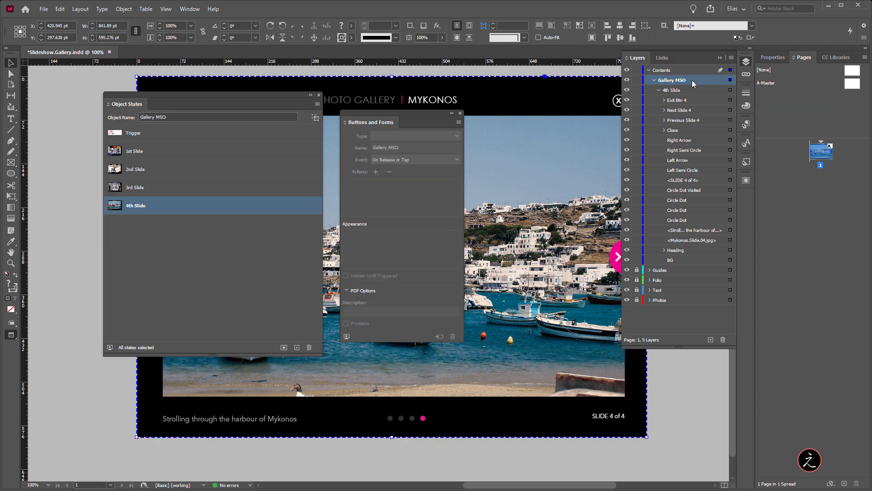
{"action": "left_click", "coordinate": [172, 133]}
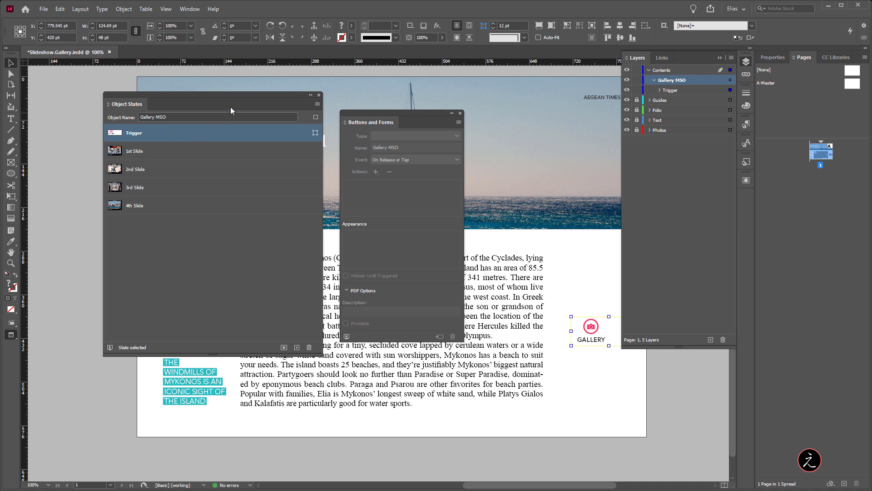
{"action": "left_click", "coordinate": [192, 10]}
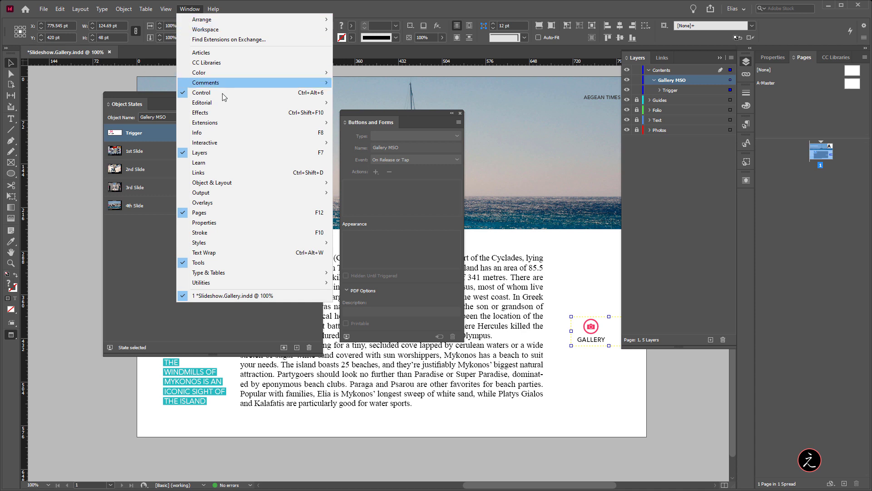
{"action": "mouse_move", "coordinate": [244, 146]}
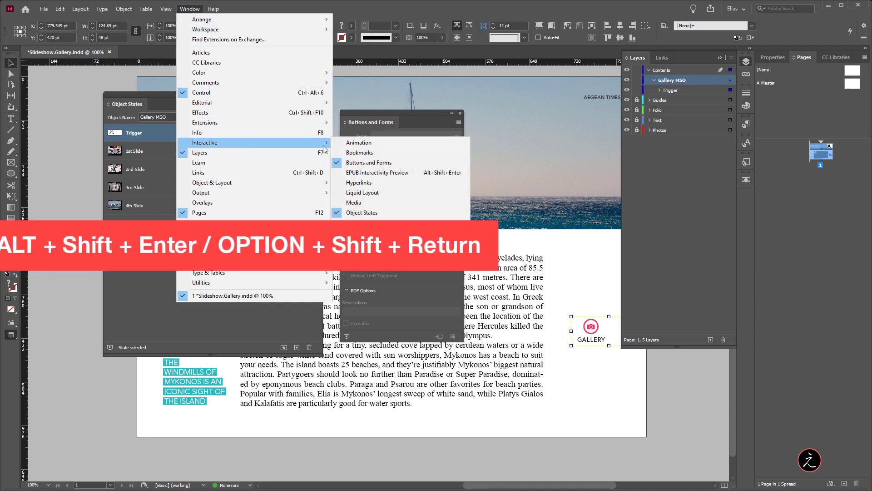
{"action": "left_click", "coordinate": [440, 173]}
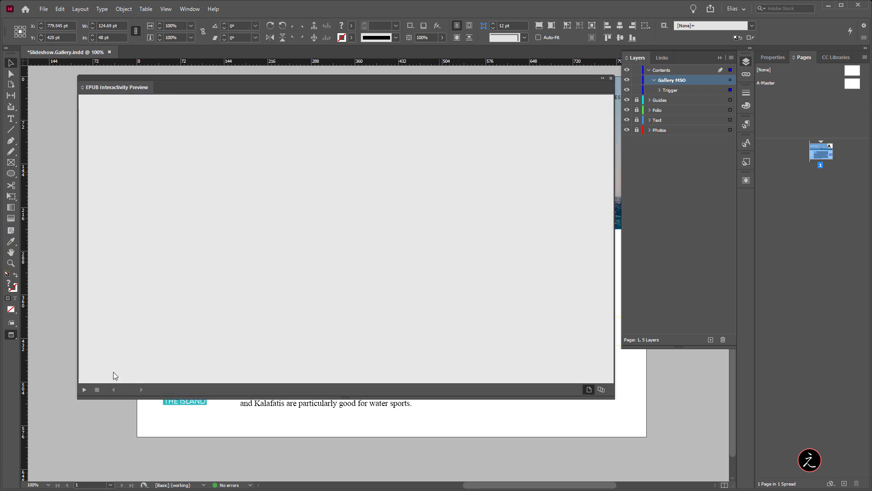
{"action": "left_click", "coordinate": [84, 390]}
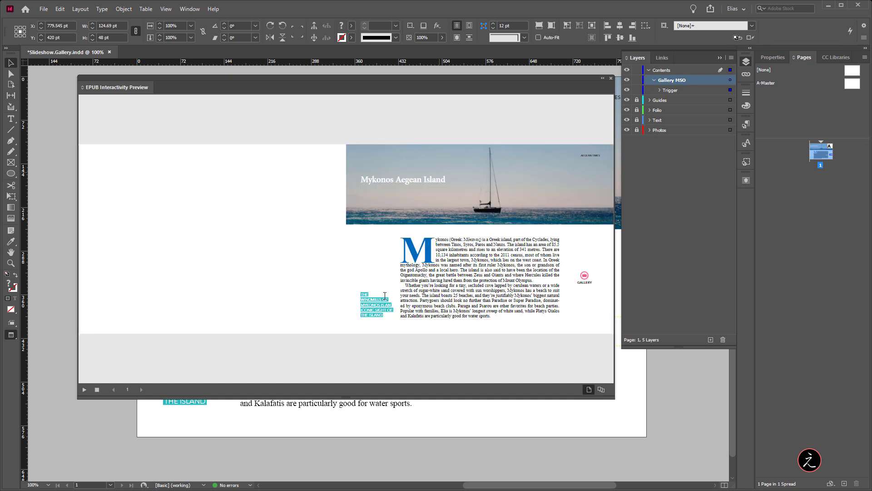
- In the preview, open the gallery from its trigger button and advance through all the slides with the next buttons
{"action": "left_click", "coordinate": [586, 287]}
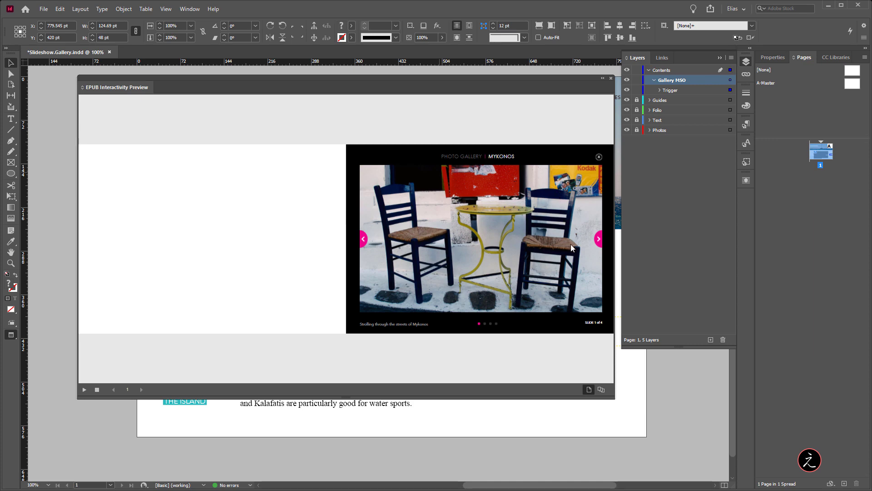
{"action": "left_click", "coordinate": [597, 241]}
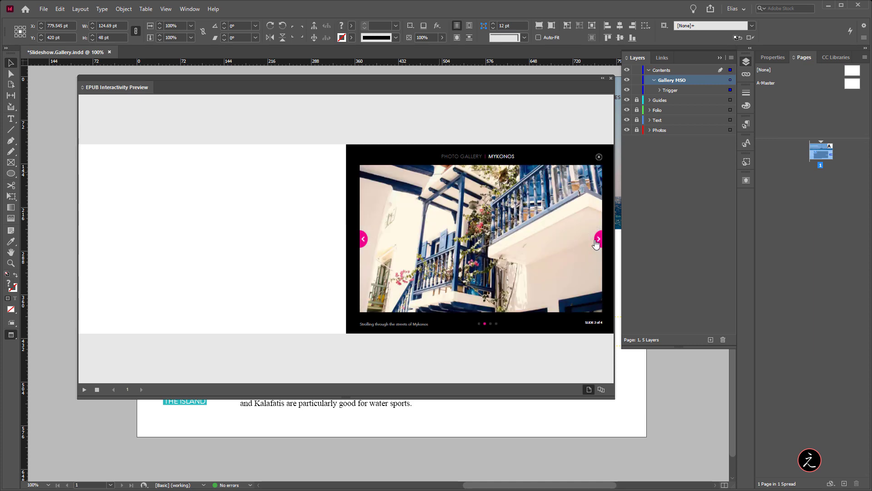
{"action": "left_click", "coordinate": [597, 241]}
{"action": "left_click", "coordinate": [597, 241]}
{"action": "left_click", "coordinate": [597, 241]}
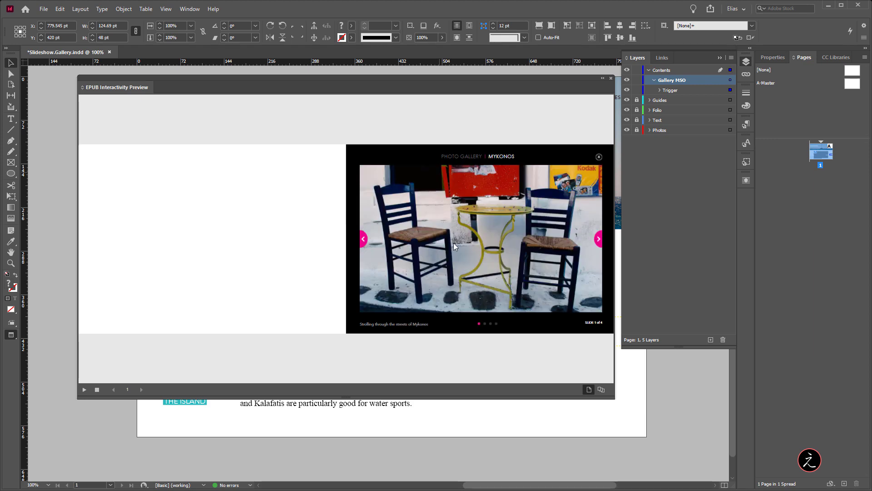
- Test the previous and next slide buttons in both directions in the preview, and close the preview
{"action": "left_click", "coordinate": [363, 238]}
{"action": "left_click", "coordinate": [363, 239]}
{"action": "left_click", "coordinate": [364, 239]}
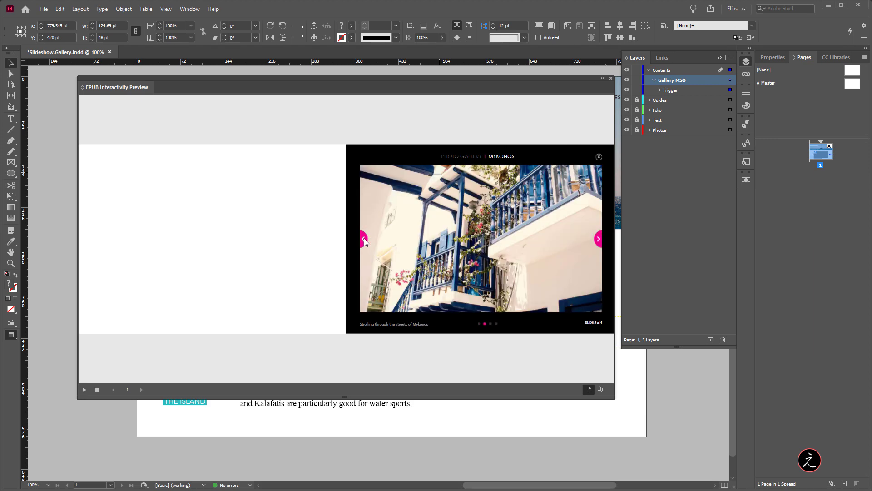
{"action": "left_click", "coordinate": [363, 239]}
{"action": "left_click", "coordinate": [598, 241]}
{"action": "left_click", "coordinate": [598, 241]}
{"action": "left_click", "coordinate": [598, 241]}
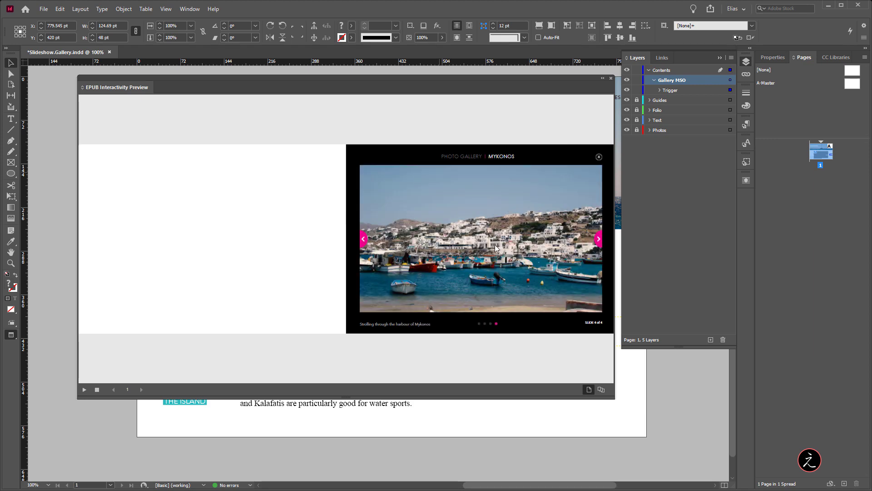
{"action": "left_click", "coordinate": [364, 240]}
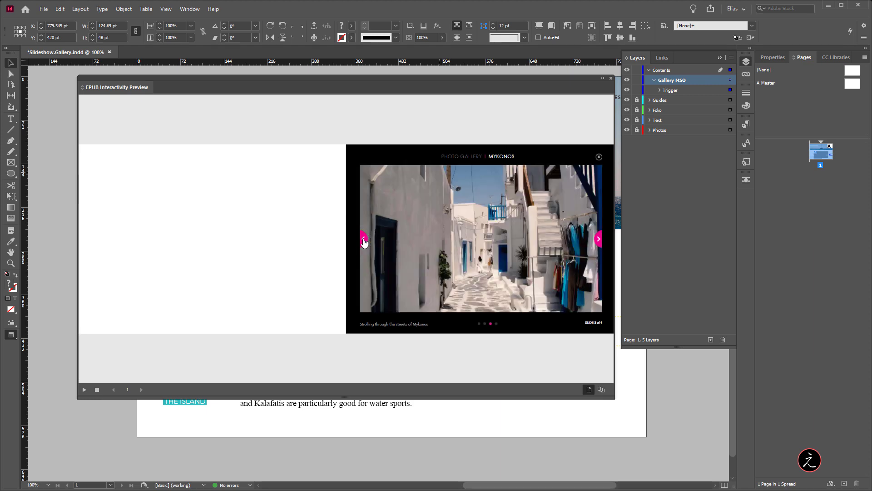
{"action": "left_click", "coordinate": [363, 240]}
{"action": "left_click", "coordinate": [363, 240]}
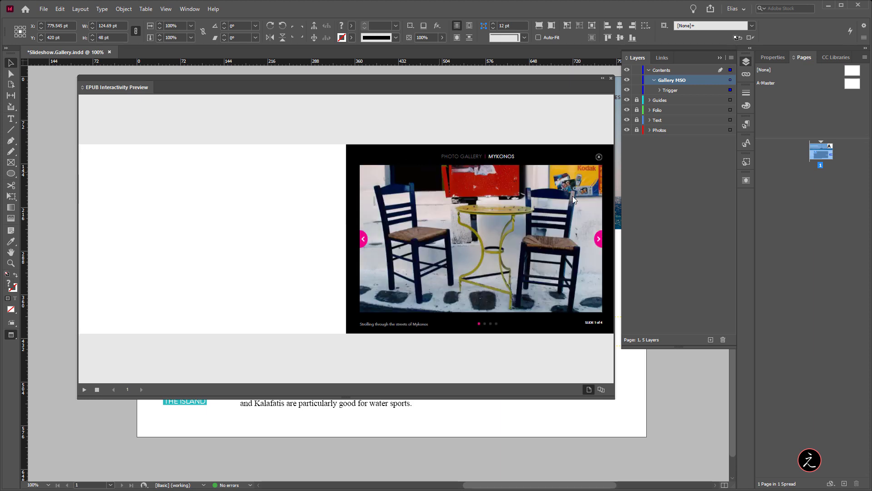
{"action": "left_click", "coordinate": [610, 78]}
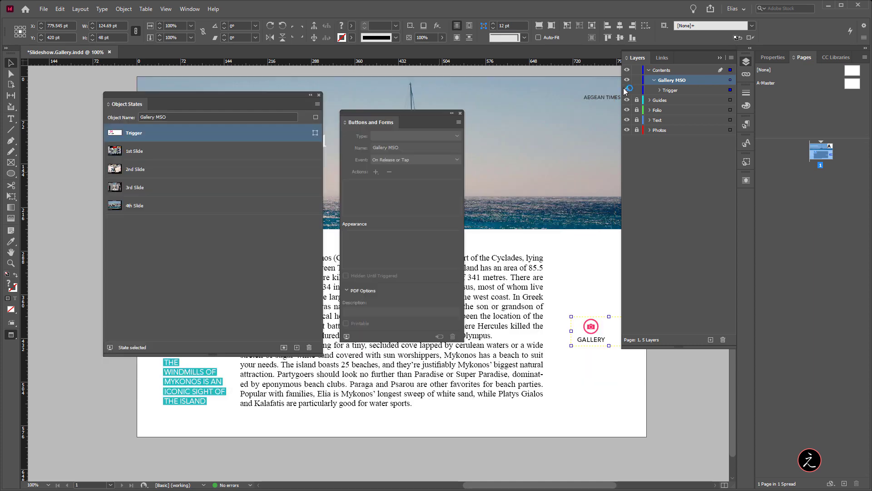
- In Gallery MSO's 1st Slide state, give the Exit Btn button a Go To State action targeting the Trigger state
{"action": "left_click", "coordinate": [179, 153]}
{"action": "left_click", "coordinate": [660, 91]}
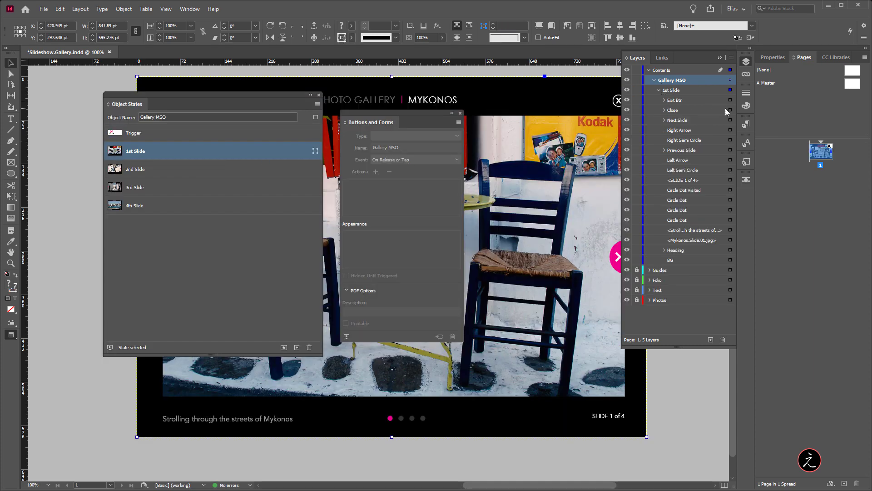
{"action": "left_click", "coordinate": [730, 101]}
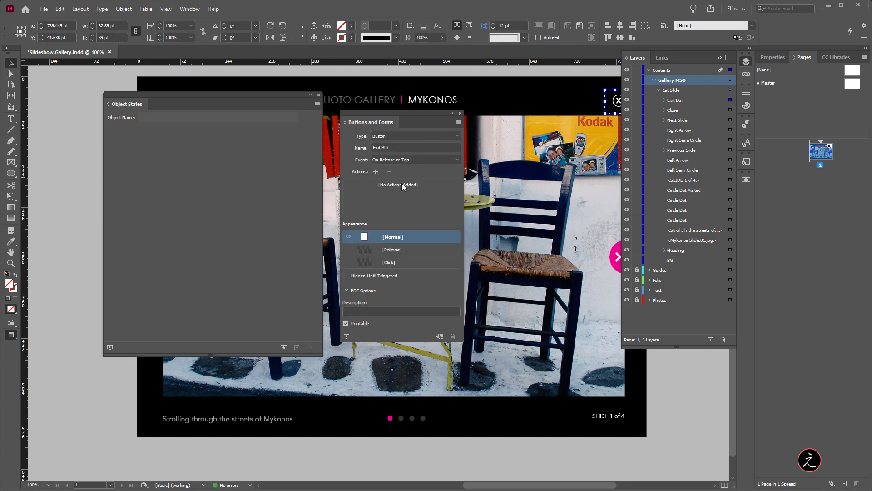
{"action": "left_click", "coordinate": [376, 171]}
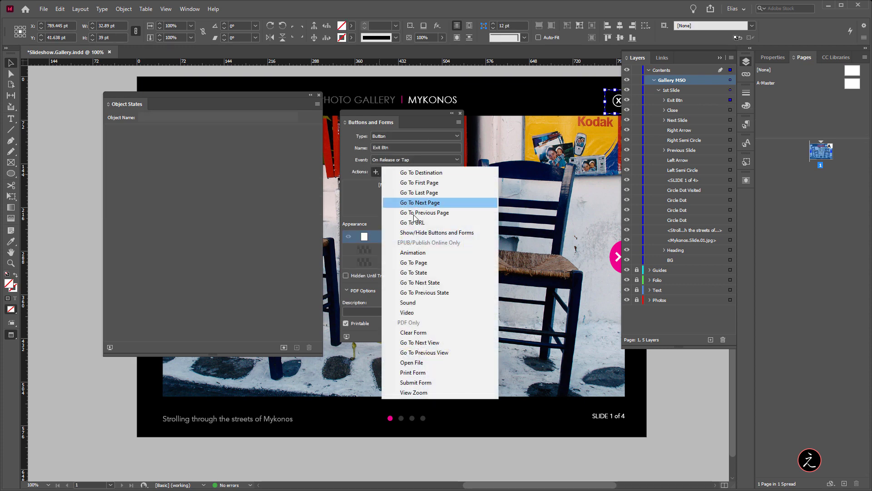
{"action": "left_click", "coordinate": [445, 272]}
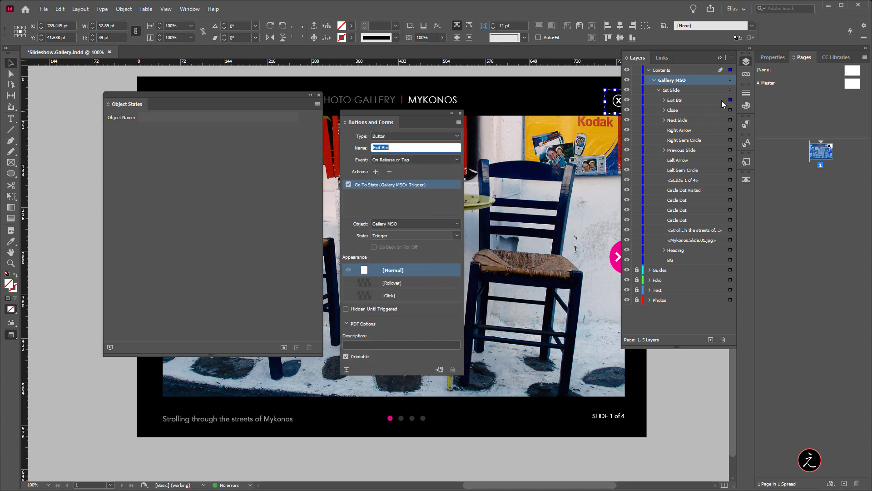
- In Gallery MSO's 2nd Slide state, give the Exit Btn 2 button a Go To State action targeting the Trigger state
{"action": "left_click", "coordinate": [730, 80]}
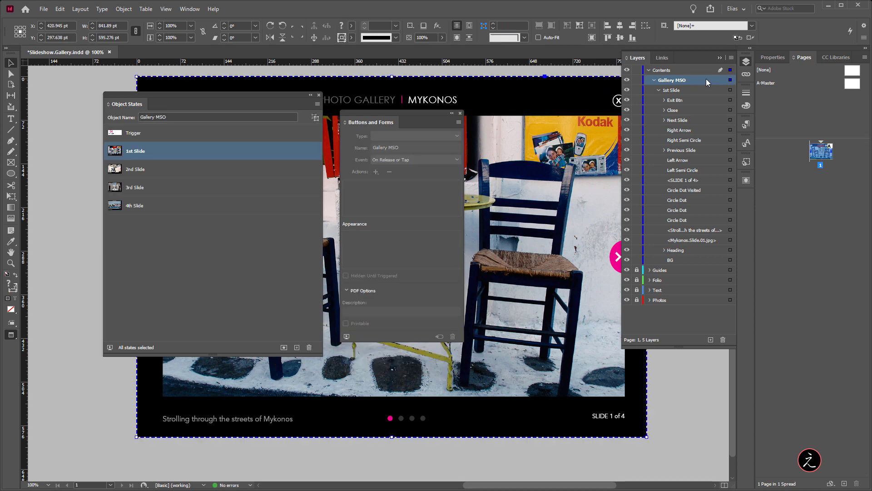
{"action": "left_click", "coordinate": [217, 168]}
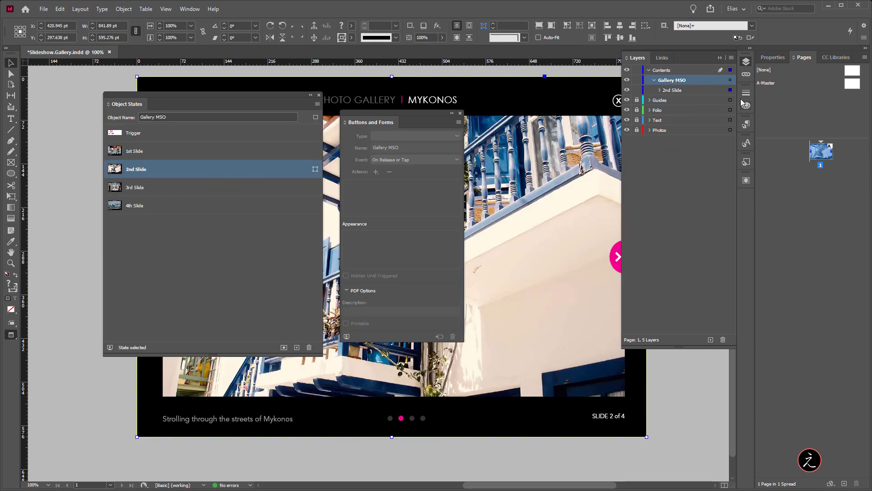
{"action": "left_click", "coordinate": [660, 90]}
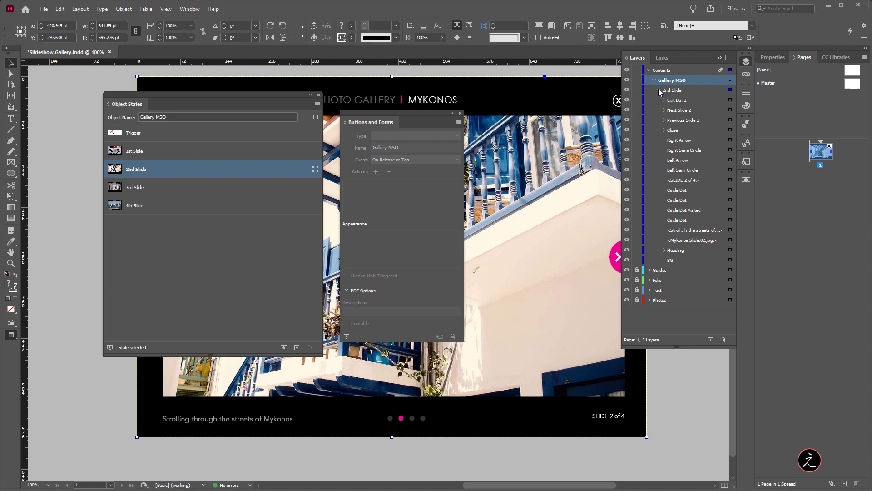
{"action": "left_click", "coordinate": [730, 100]}
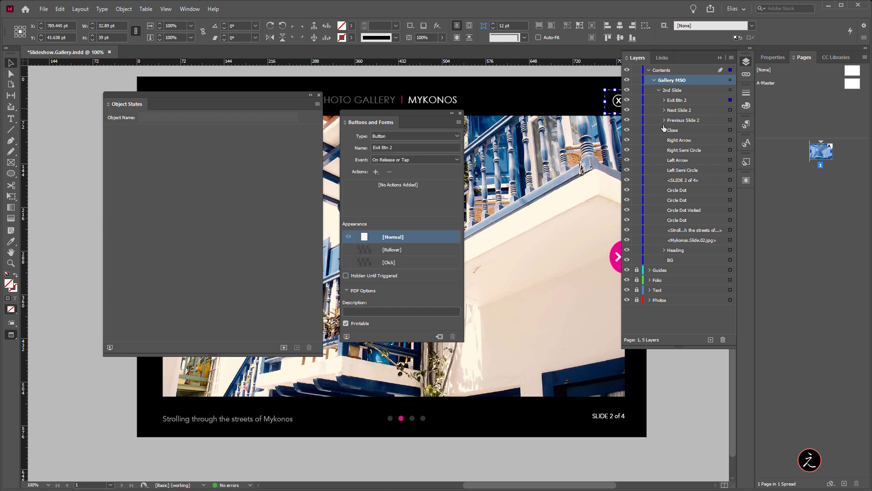
{"action": "left_click", "coordinate": [379, 171]}
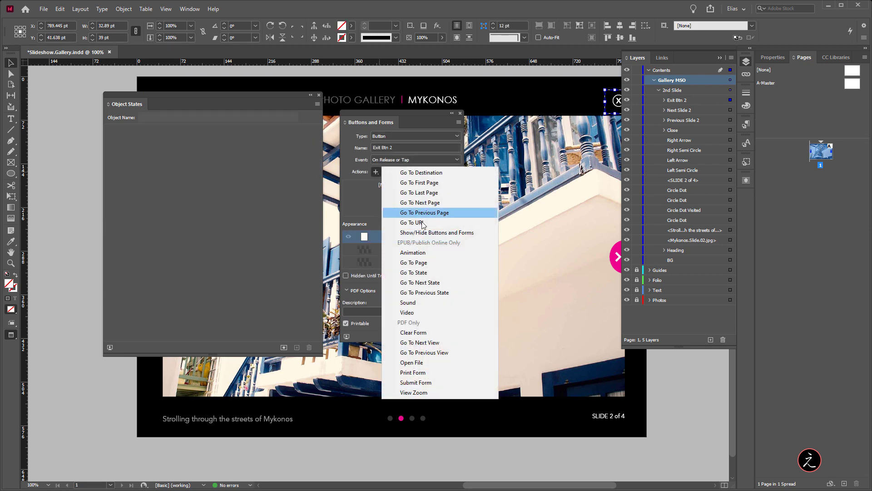
{"action": "left_click", "coordinate": [453, 272]}
{"action": "left_click", "coordinate": [394, 236]}
{"action": "left_click", "coordinate": [394, 247]}
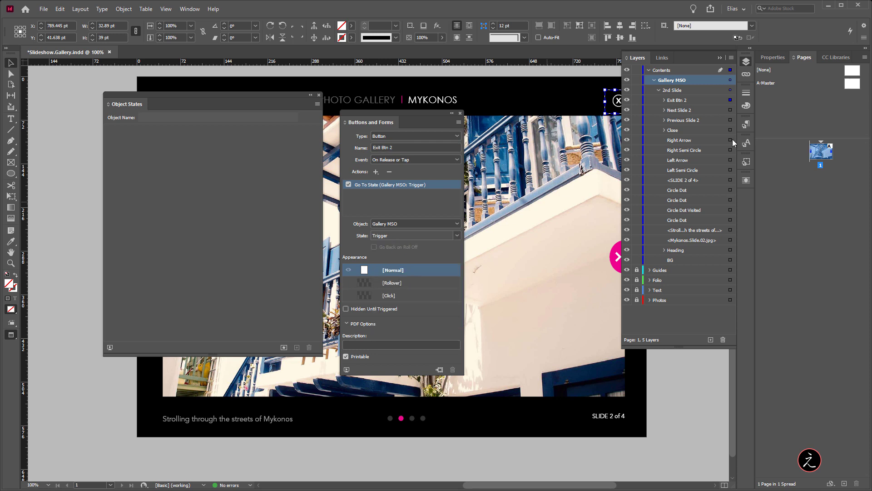
- In Gallery MSO's 3rd Slide state, give the Exit Btn 3 button a Go To State action targeting the Trigger state
{"action": "left_click", "coordinate": [729, 81]}
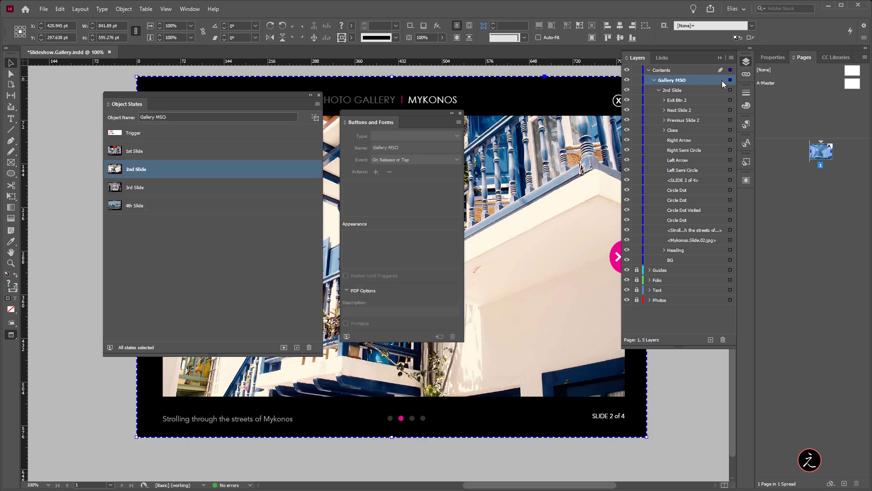
{"action": "left_click", "coordinate": [185, 192]}
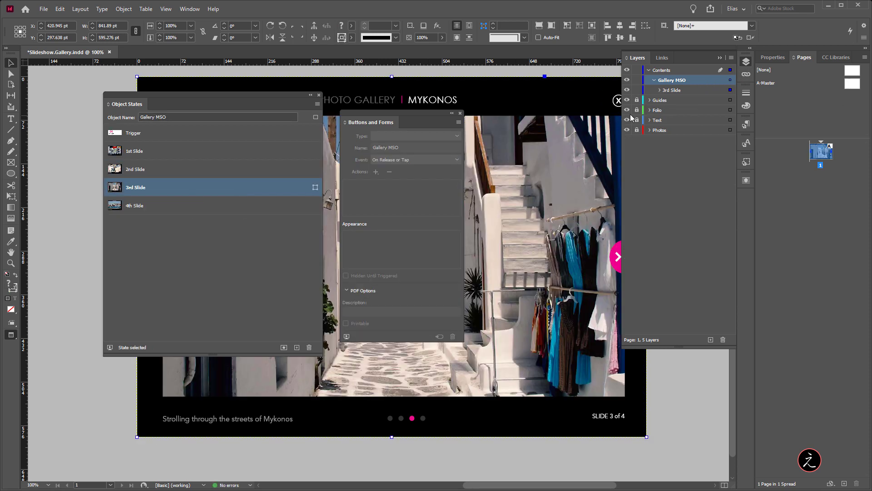
{"action": "left_click", "coordinate": [660, 90]}
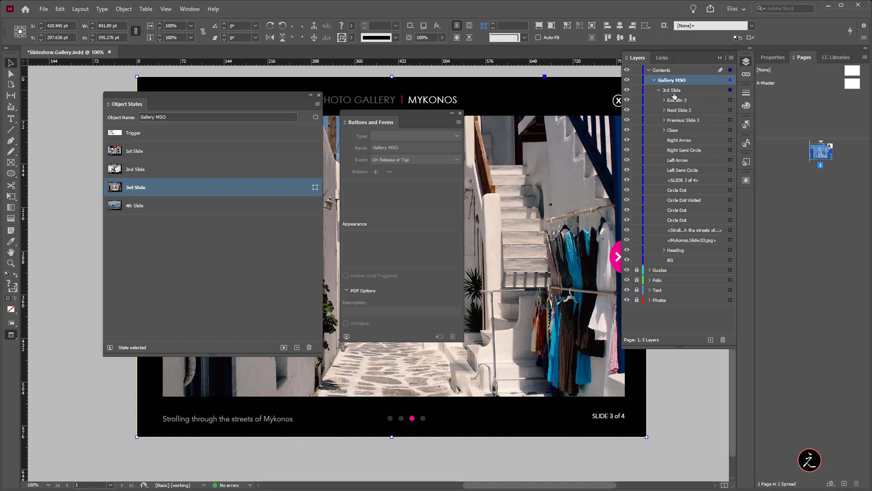
{"action": "left_click", "coordinate": [730, 101]}
{"action": "left_click", "coordinate": [376, 172]}
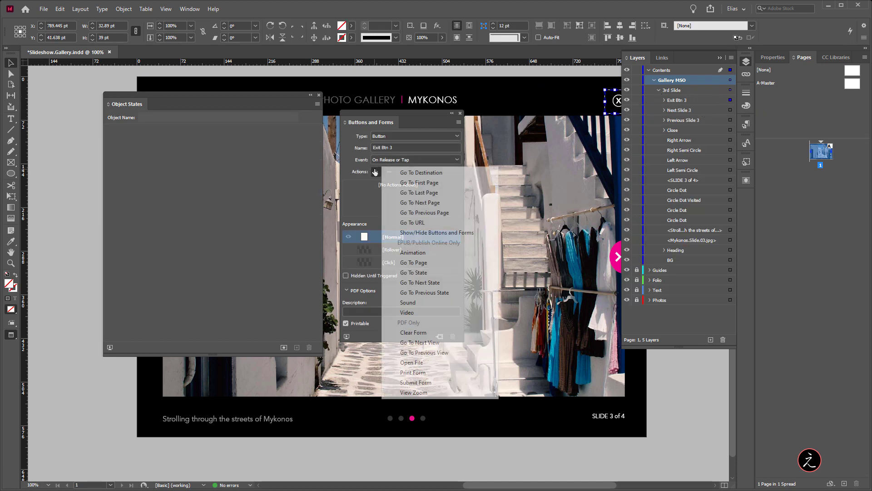
{"action": "left_click", "coordinate": [432, 272]}
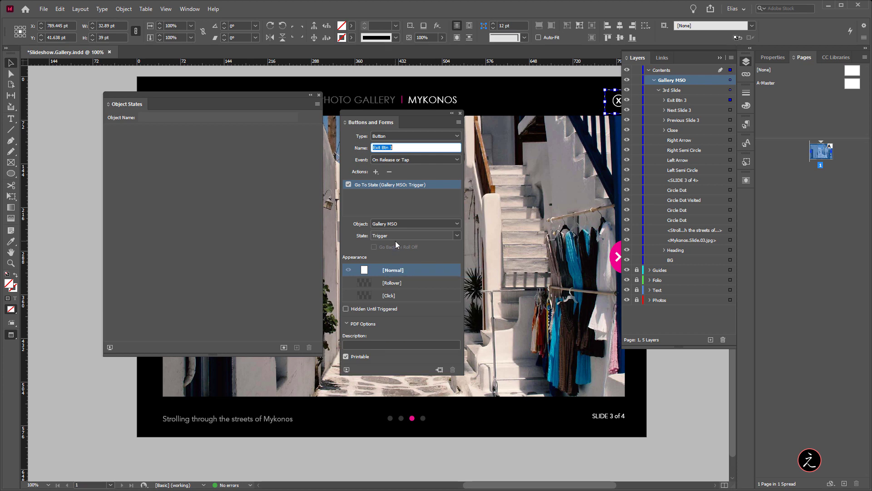
- In Gallery MSO's 4th Slide state, give the Exit Btn 4 button a Go To State action targeting the Trigger state
{"action": "left_click", "coordinate": [731, 81]}
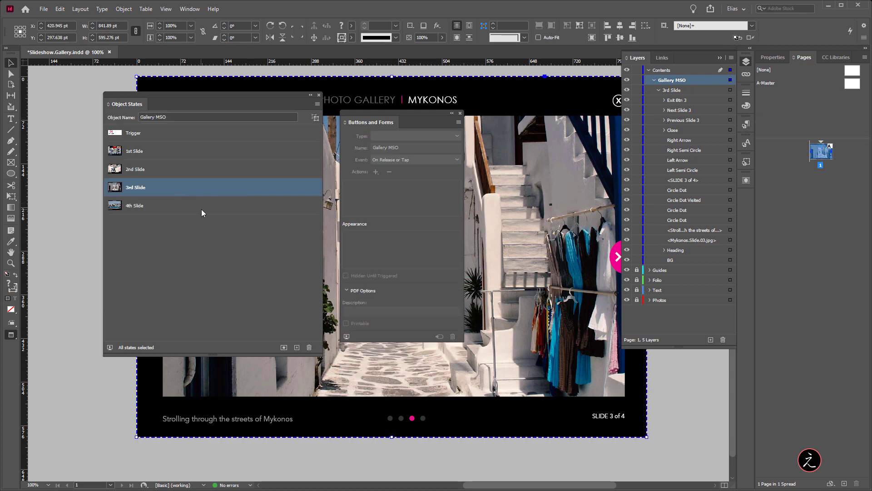
{"action": "left_click", "coordinate": [202, 210]}
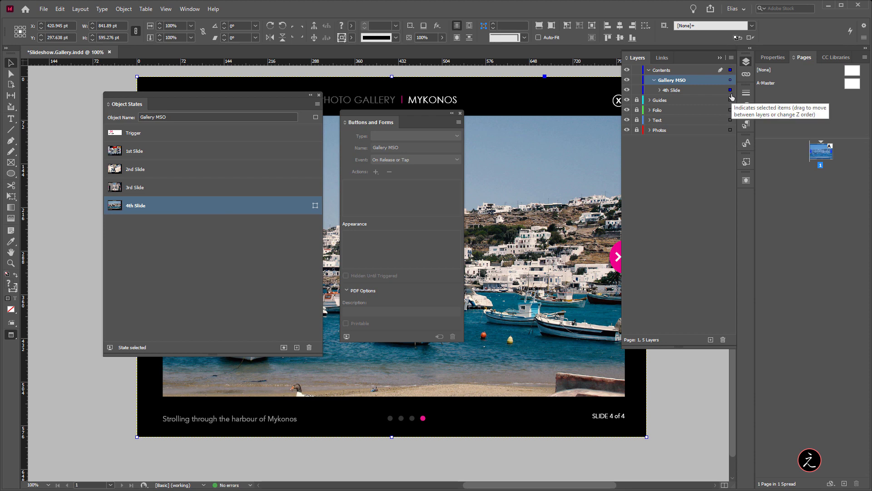
{"action": "left_click", "coordinate": [659, 90]}
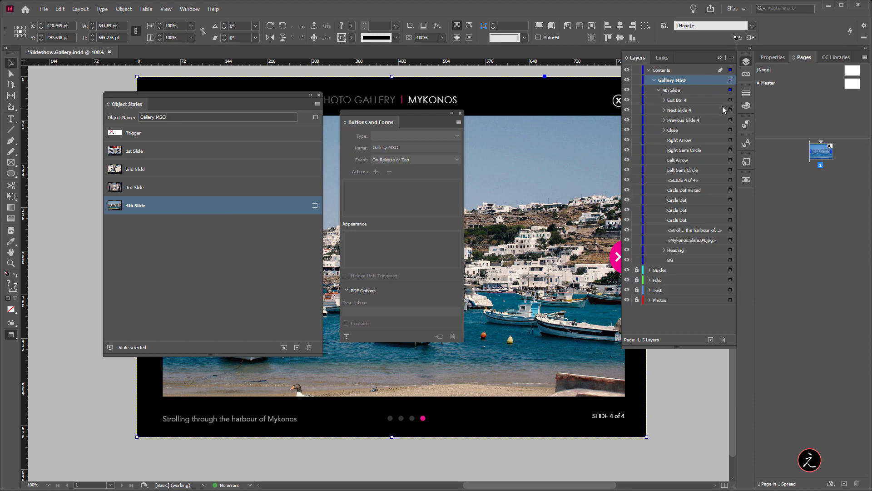
{"action": "left_click", "coordinate": [730, 100]}
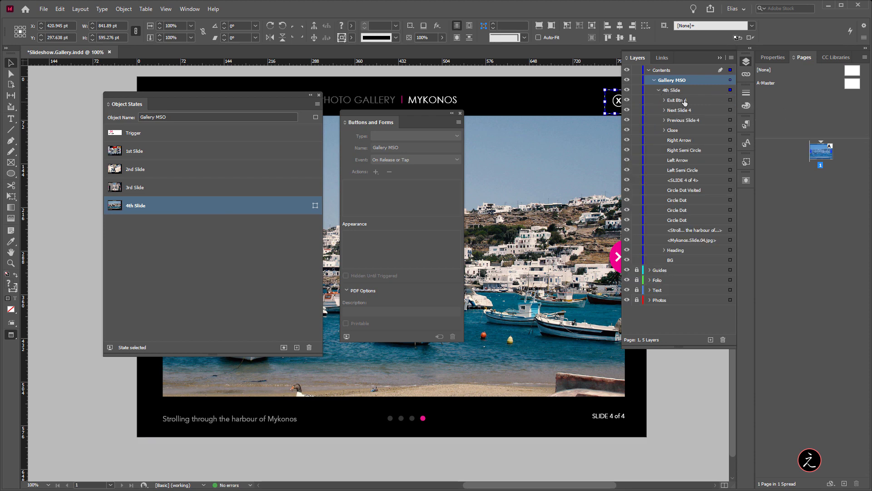
{"action": "left_click", "coordinate": [375, 171]}
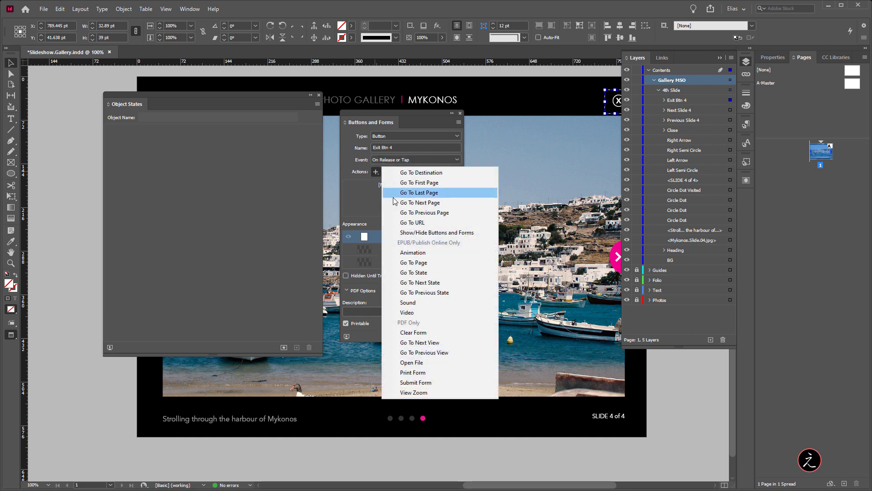
{"action": "left_click", "coordinate": [439, 272]}
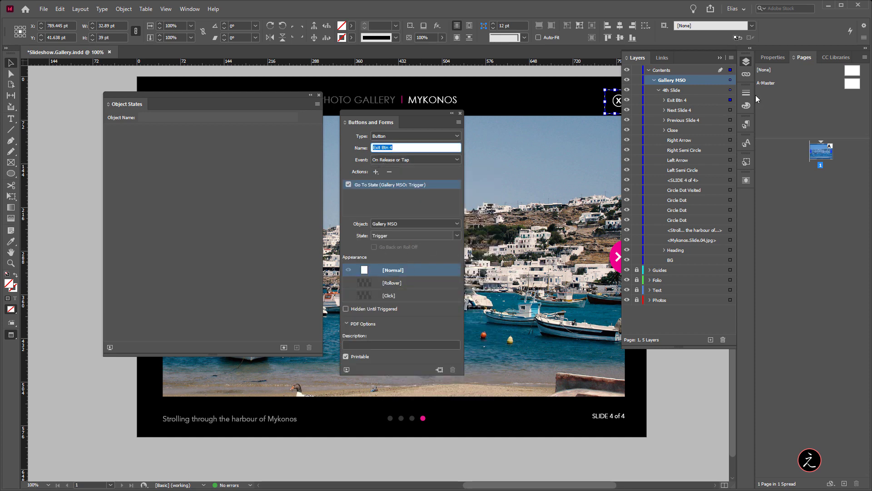
- Switch Gallery MSO back to its Trigger state and play the page in the EPUB Interactivity Preview
{"action": "left_click", "coordinate": [729, 80]}
{"action": "left_click", "coordinate": [178, 132]}
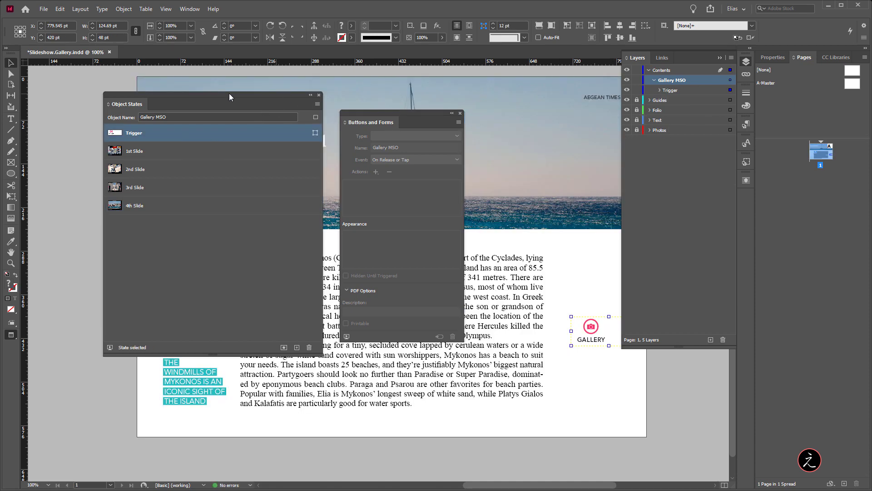
{"action": "left_click", "coordinate": [190, 9]}
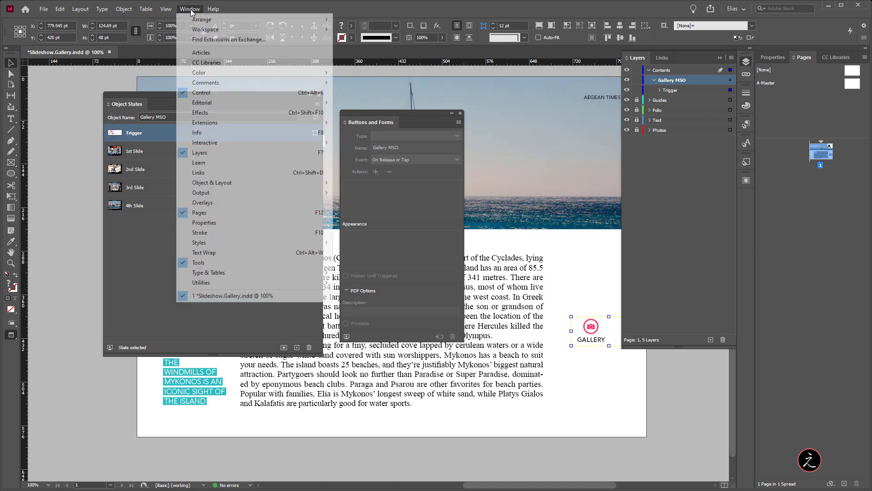
{"action": "mouse_move", "coordinate": [255, 142]}
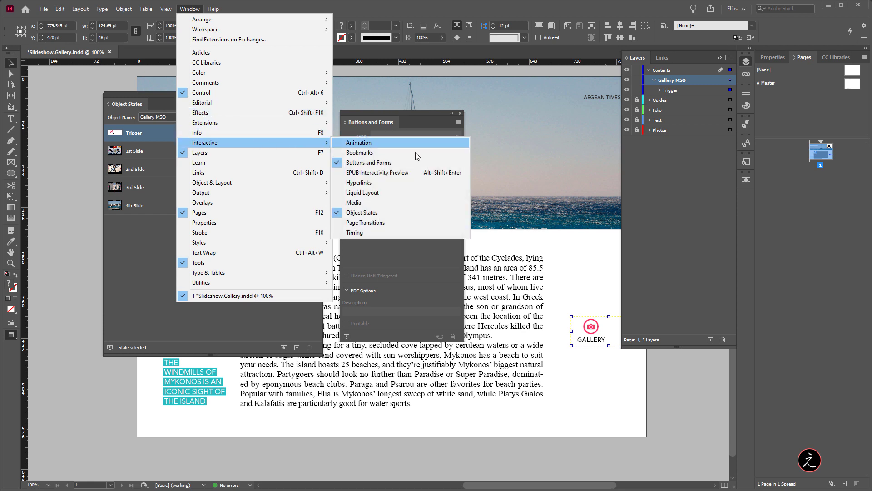
{"action": "left_click", "coordinate": [430, 173]}
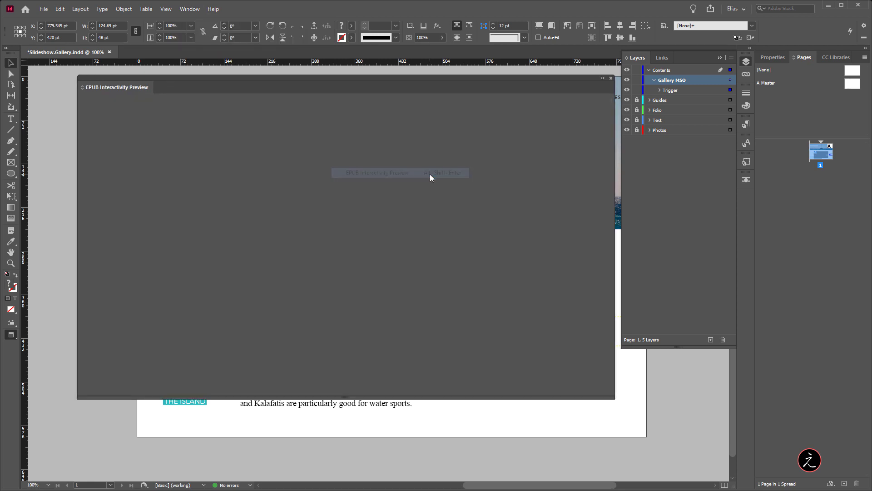
{"action": "left_click", "coordinate": [85, 389]}
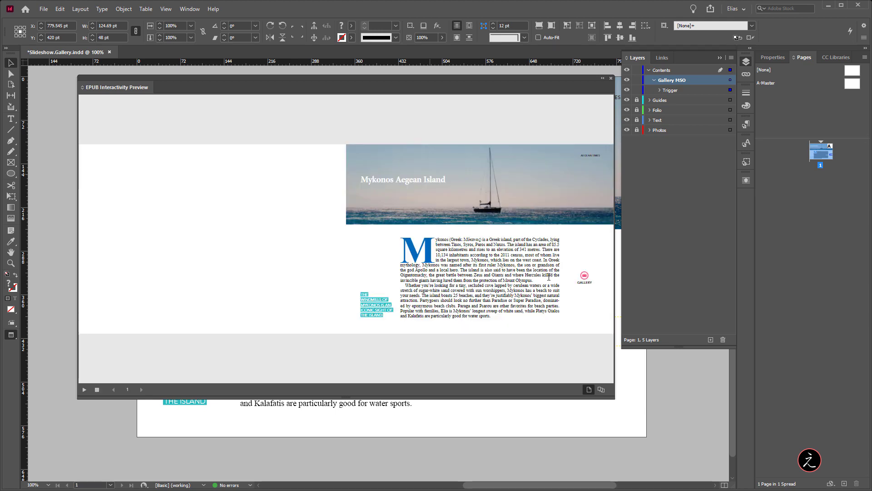
- Test the gallery preview by opening it, advancing two slides, going back one slide and exiting to the article
{"action": "left_click", "coordinate": [585, 276]}
{"action": "left_click", "coordinate": [597, 240]}
{"action": "left_click", "coordinate": [598, 240]}
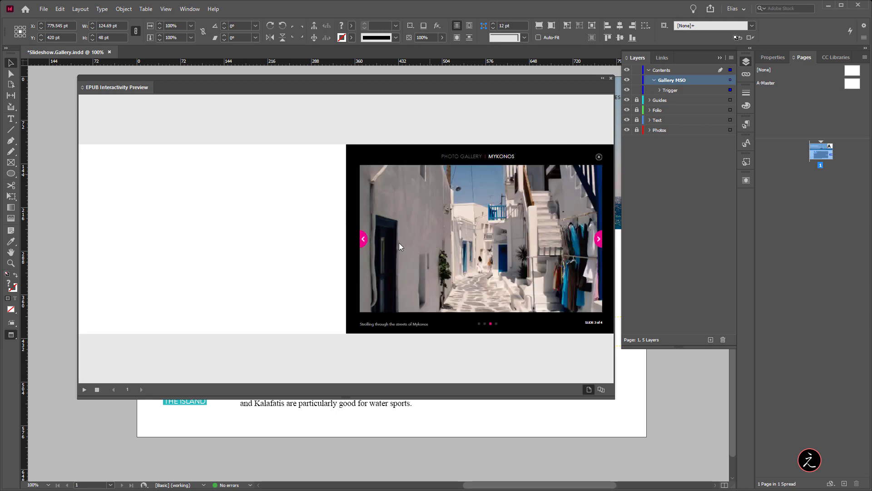
{"action": "left_click", "coordinate": [363, 239]}
{"action": "left_click", "coordinate": [598, 157]}
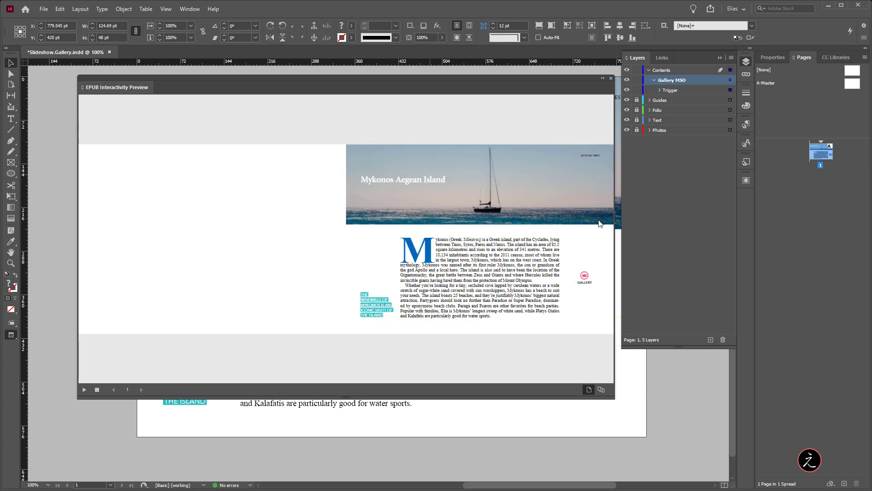
- Reopen the gallery in the preview, advance through to the fourth slide and exit from it
{"action": "left_click", "coordinate": [586, 276]}
{"action": "left_click", "coordinate": [596, 237]}
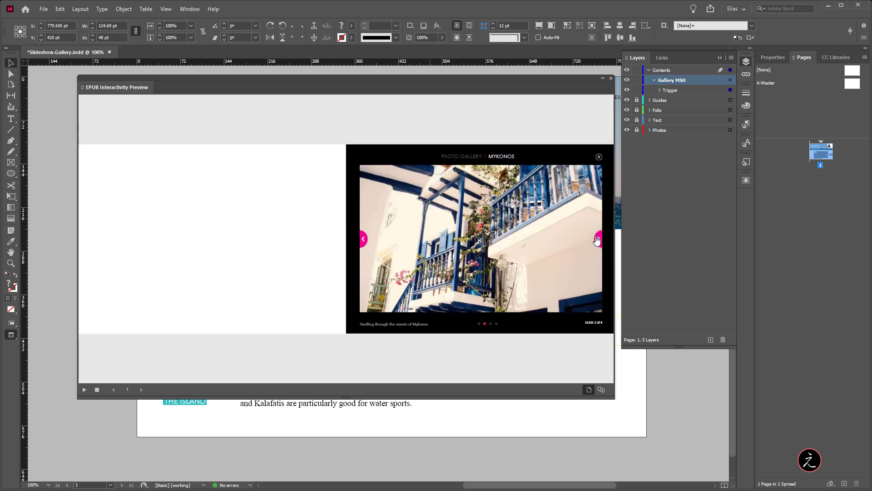
{"action": "left_click", "coordinate": [597, 238]}
{"action": "left_click", "coordinate": [596, 238]}
{"action": "left_click", "coordinate": [599, 157]}
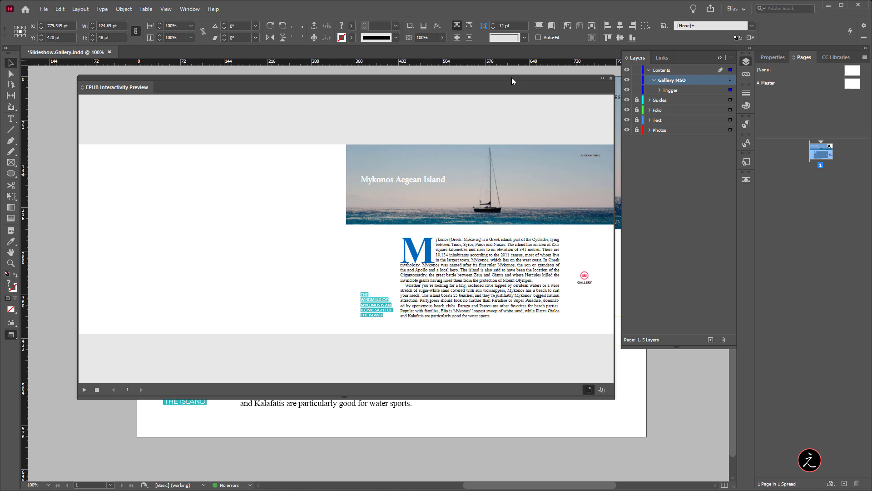
- Move the EPUB Interactivity Preview aside and close the Buttons and Forms panel
{"action": "left_click_drag", "start_coordinate": [512, 80], "coordinate": [495, 76]}
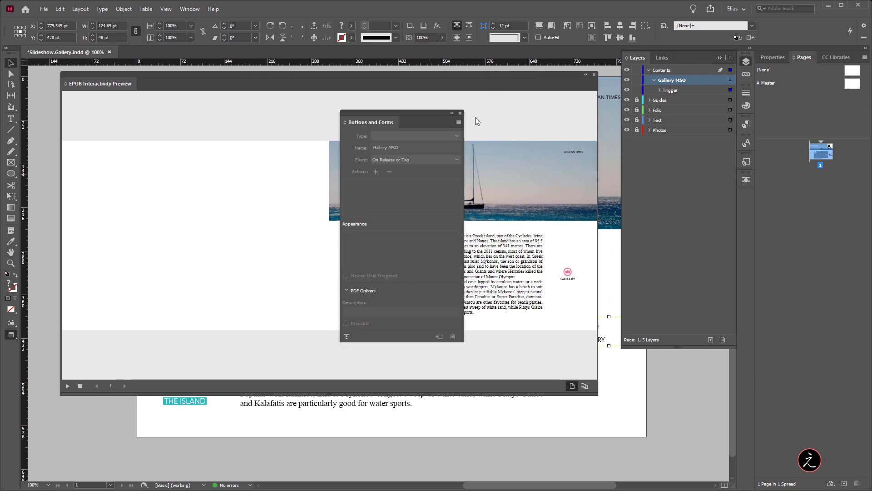
{"action": "left_click", "coordinate": [460, 113]}
{"action": "left_click_drag", "start_coordinate": [473, 75], "coordinate": [460, 76]}
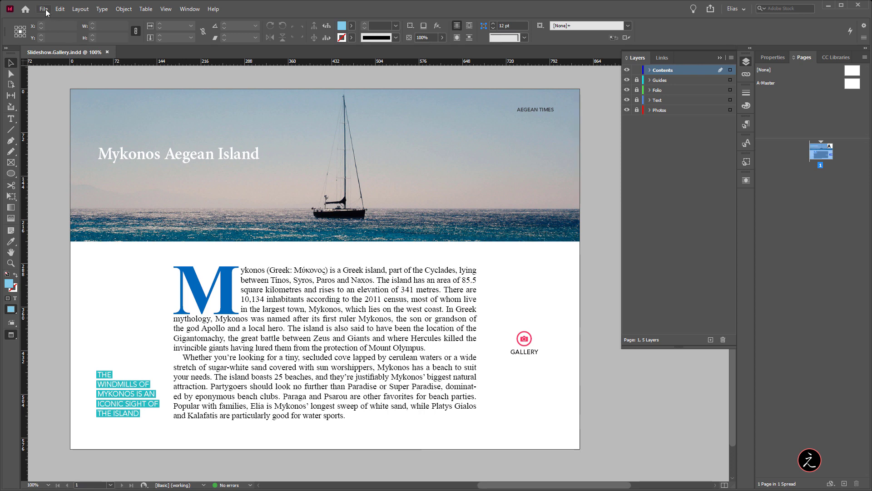
- Start exporting the document to the Desktop as Slideshow.Gallery.epub in EPUB (Fixed Layout) format
{"action": "left_click", "coordinate": [46, 10]}
{"action": "left_click", "coordinate": [62, 189]}
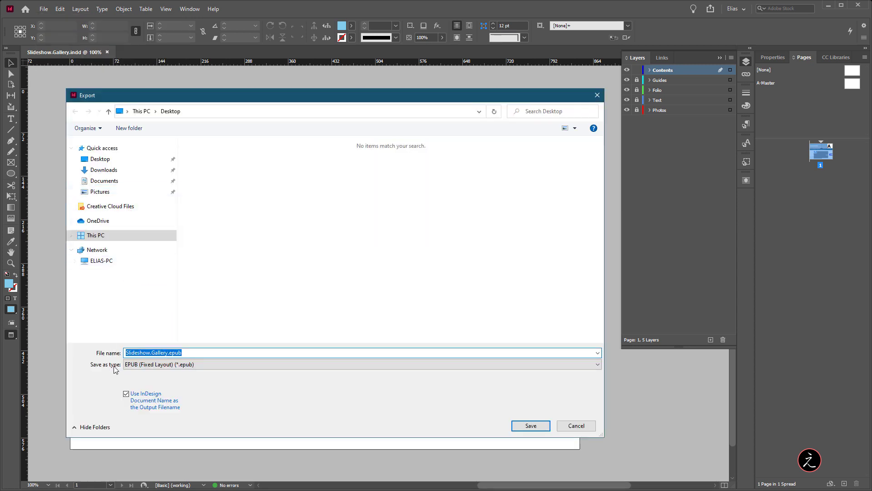
{"action": "left_click", "coordinate": [183, 366]}
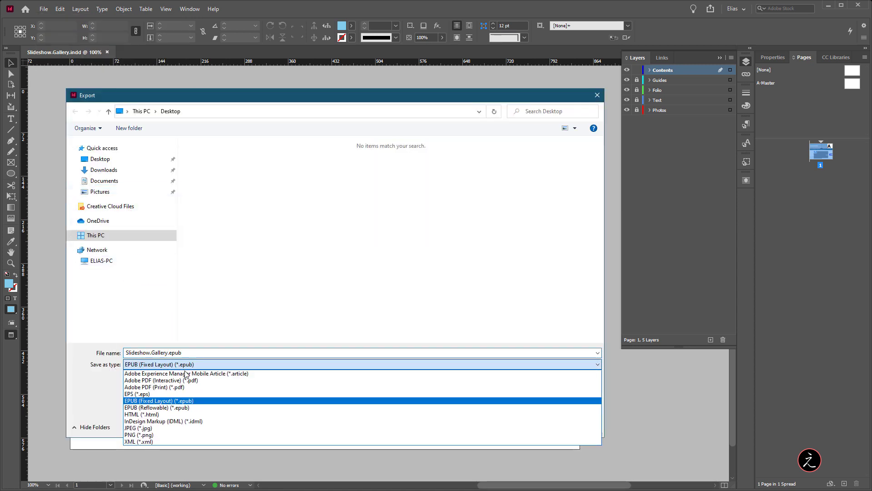
{"action": "left_click", "coordinate": [238, 401]}
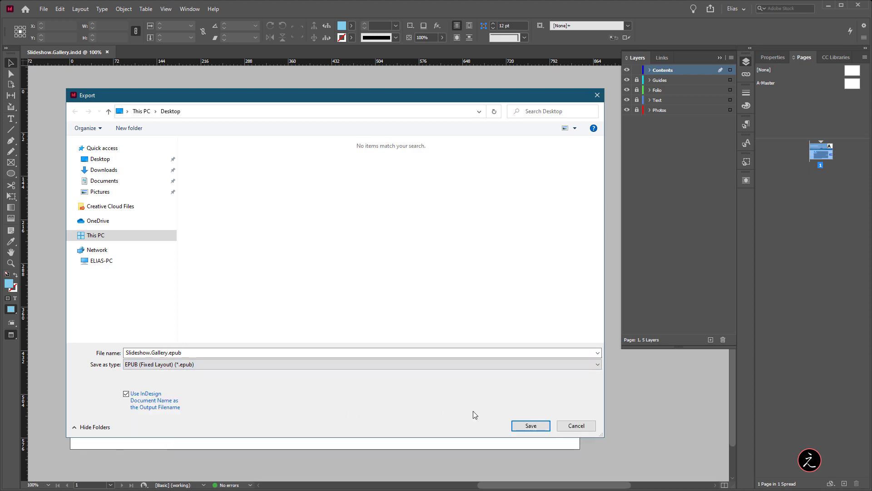
{"action": "left_click", "coordinate": [527, 423]}
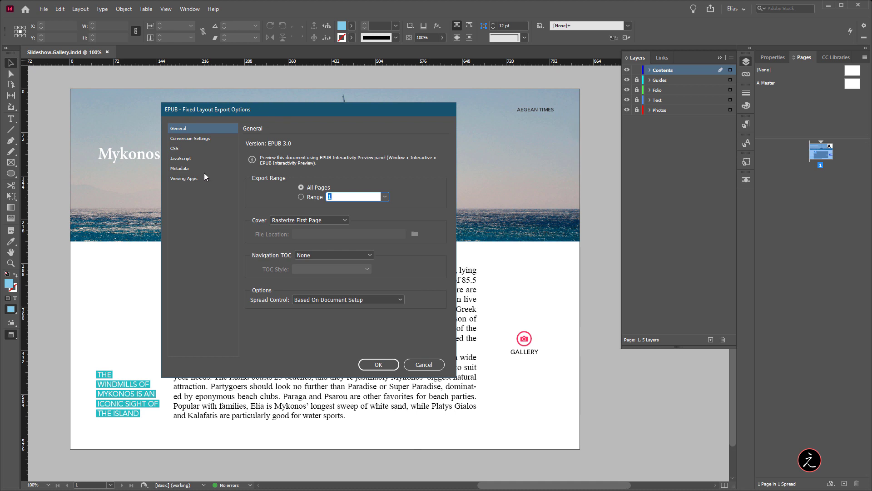
- Set the EPUB conversion resolution to 150 PPI and the JPEG image quality to High, and run the export
{"action": "left_click", "coordinate": [204, 139]}
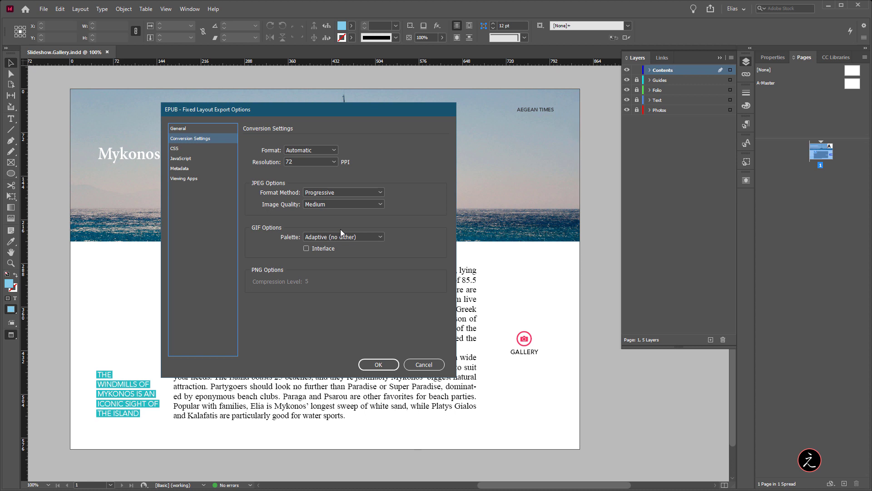
{"action": "left_click", "coordinate": [325, 163]}
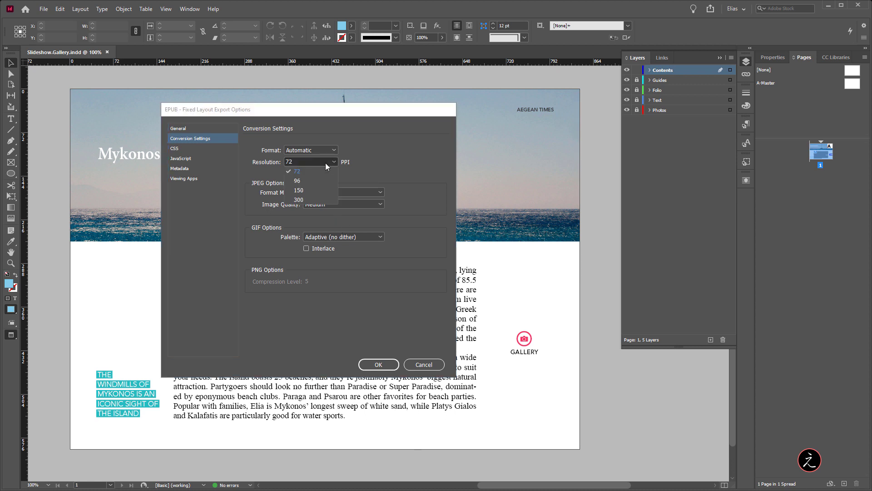
{"action": "left_click", "coordinate": [318, 190]}
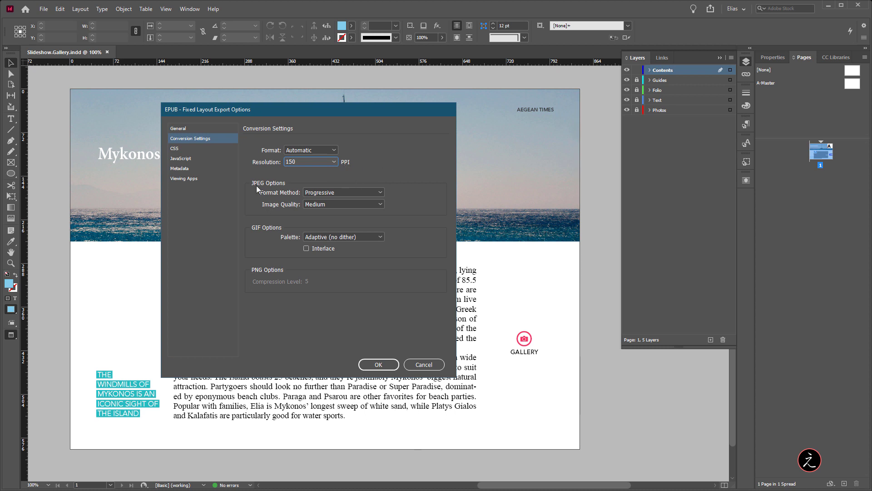
{"action": "left_click", "coordinate": [331, 205]}
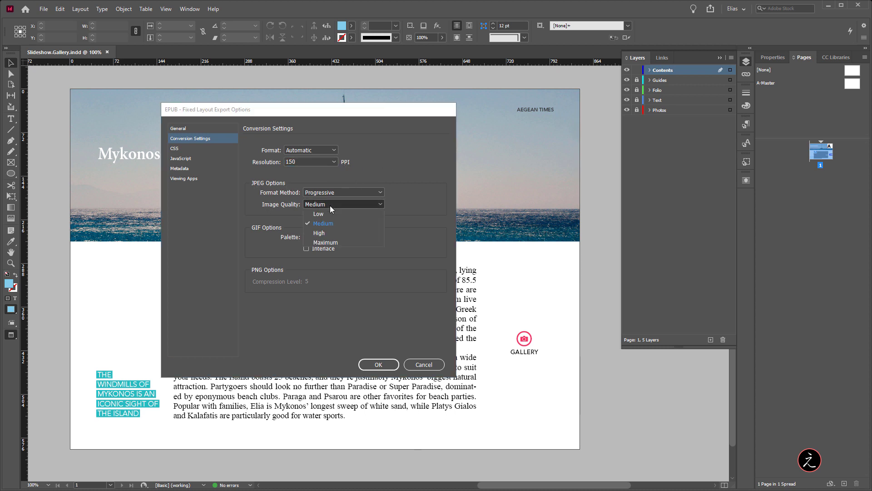
{"action": "left_click", "coordinate": [344, 234]}
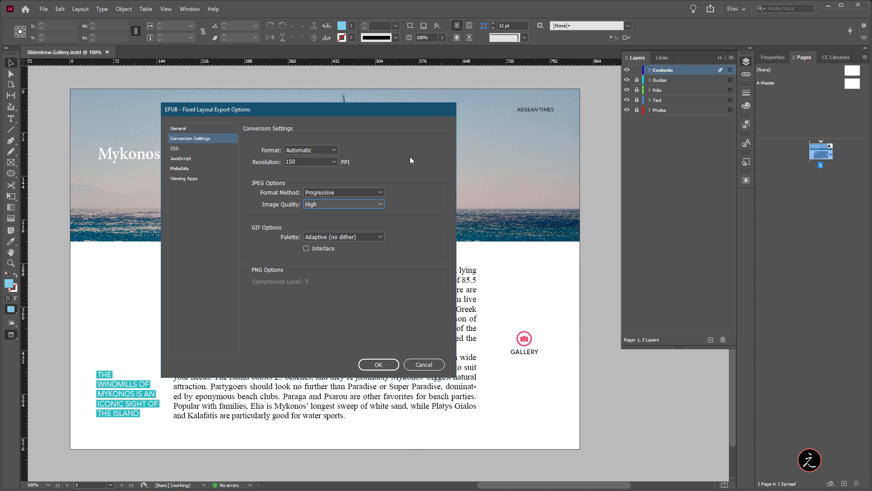
{"action": "left_click", "coordinate": [373, 370]}
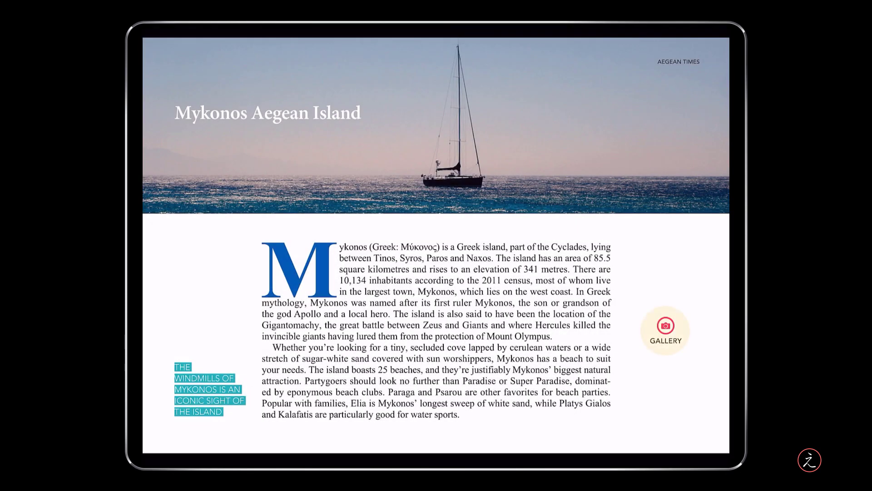
- Test the exported EPUB on the tablet by opening the gallery, advancing to the last slide and exiting to the article
{"action": "left_click", "coordinate": [665, 330]}
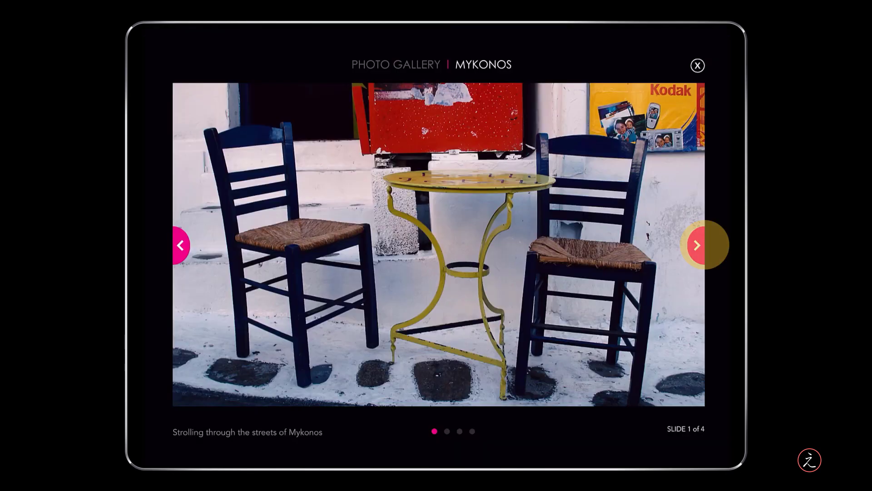
{"action": "left_click", "coordinate": [697, 245]}
{"action": "left_click", "coordinate": [703, 245]}
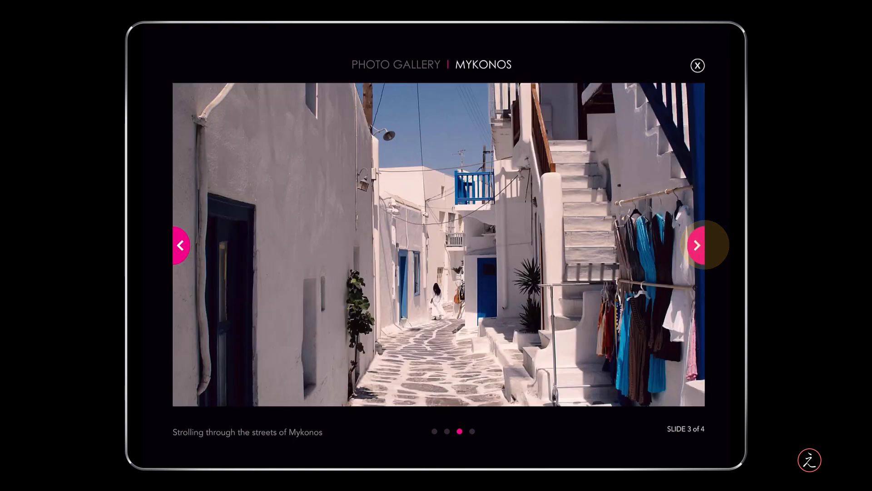
{"action": "left_click", "coordinate": [704, 245]}
{"action": "left_click", "coordinate": [704, 245]}
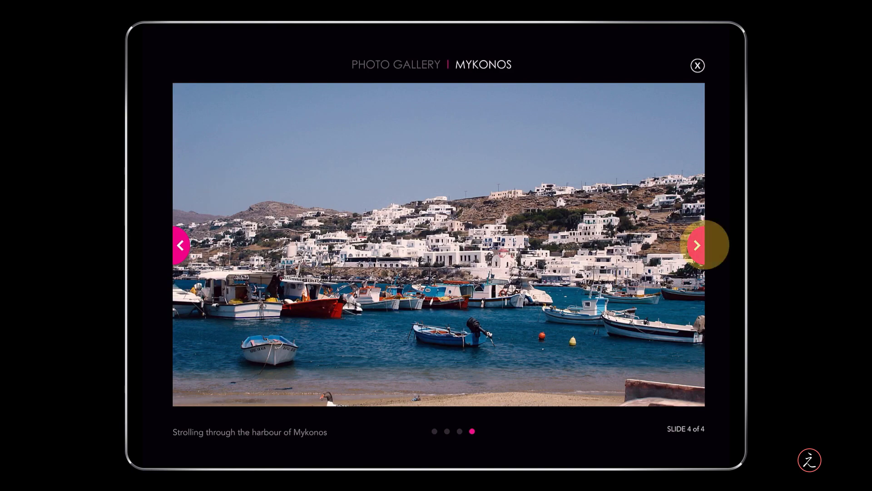
{"action": "left_click", "coordinate": [697, 65]}
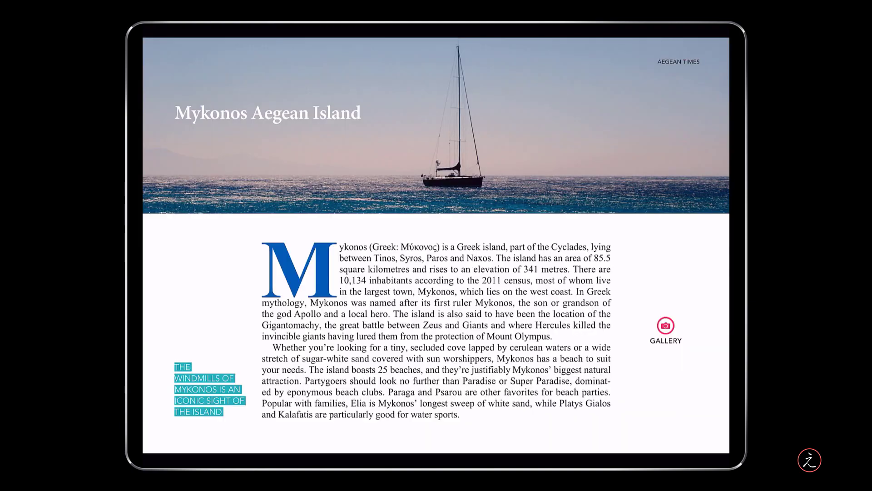